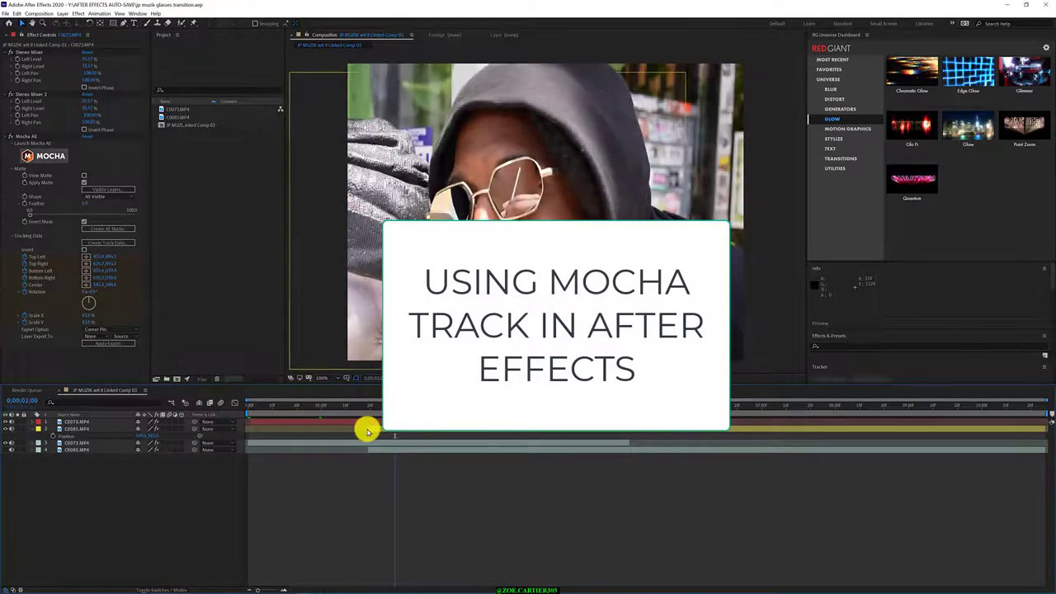
# Select the C0085.MP4 layer to bring up its effect settings
pyautogui.click(369, 428)
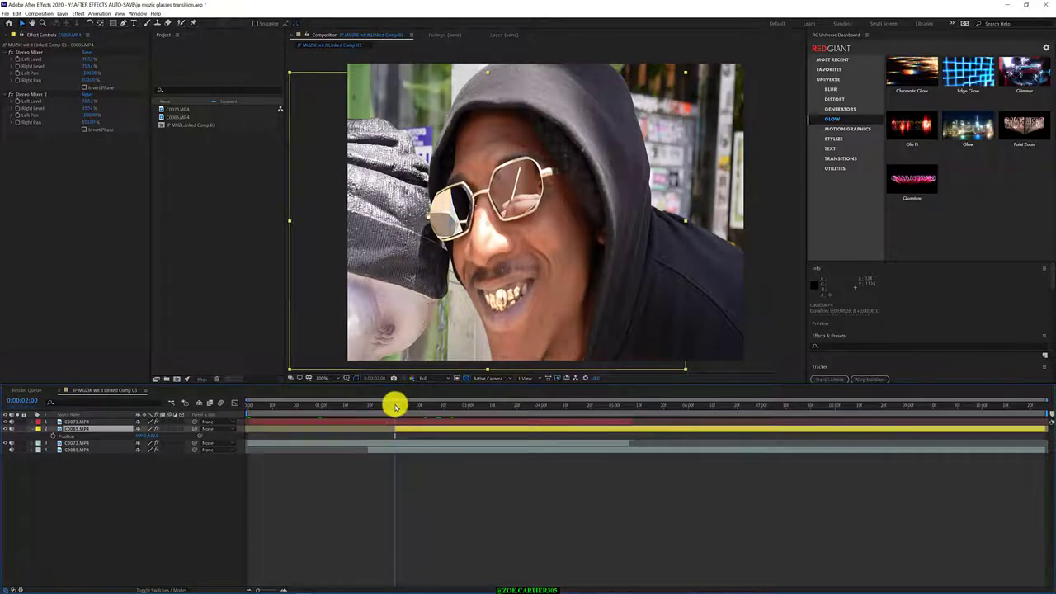
# Preview the cut around 0;00;01;21 and trim the bottom C0085.MP4 layer to start at 0;00;01;23
pyautogui.moveTo(396, 406); pyautogui.dragTo(372, 406)
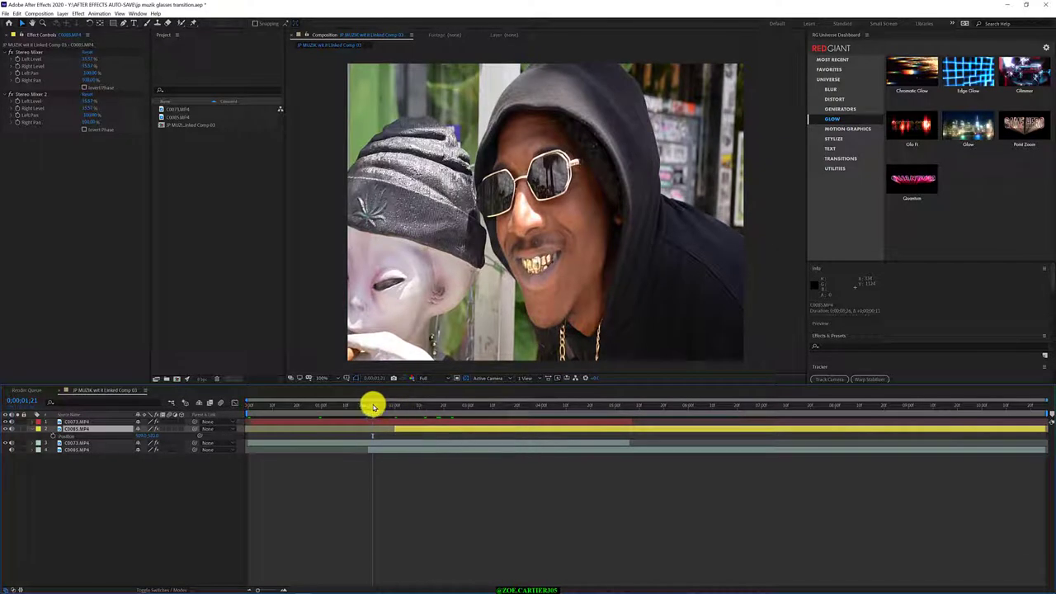
pyautogui.press('space')
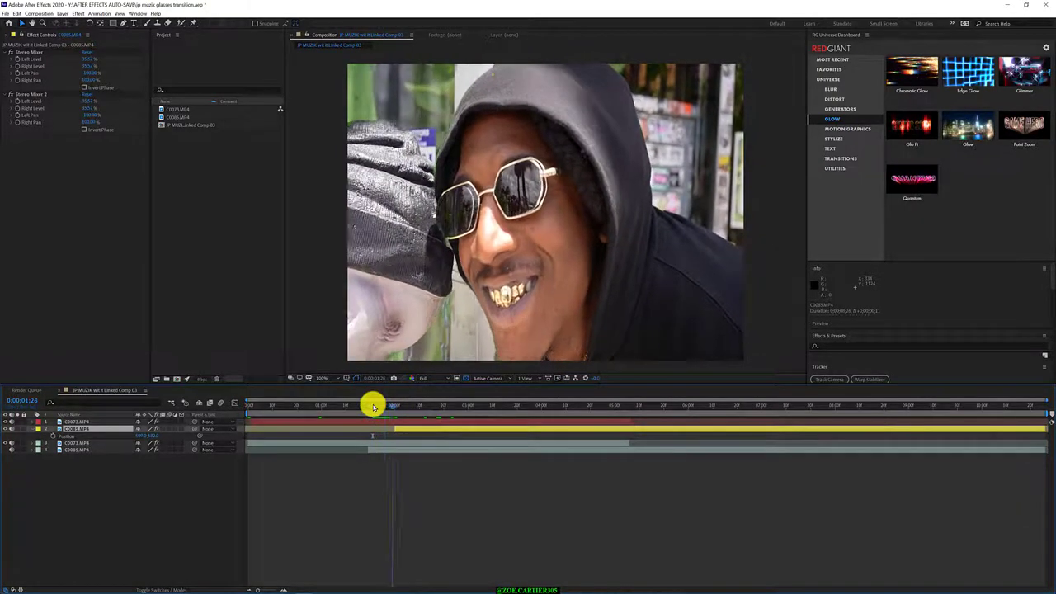
pyautogui.moveTo(373, 406)
pyautogui.mouseDown()
pyautogui.moveTo(473, 413)
pyautogui.moveTo(405, 429)
pyautogui.moveTo(375, 427)
pyautogui.moveTo(377, 408)
pyautogui.moveTo(358, 415)
pyautogui.moveTo(404, 413)
pyautogui.moveTo(322, 424)
pyautogui.moveTo(382, 427)
pyautogui.moveTo(366, 434)
pyautogui.moveTo(370, 407)
pyautogui.moveTo(415, 404)
pyautogui.moveTo(351, 422)
pyautogui.moveTo(386, 426)
pyautogui.moveTo(370, 407)
pyautogui.moveTo(379, 410)
pyautogui.mouseUp()
pyautogui.press('space')
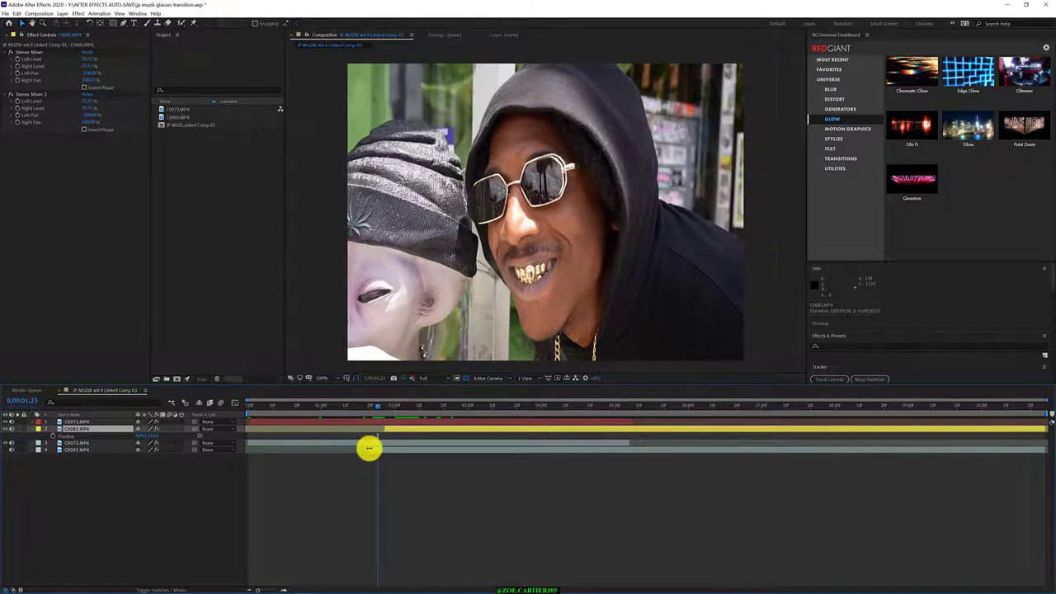
pyautogui.click(369, 448)
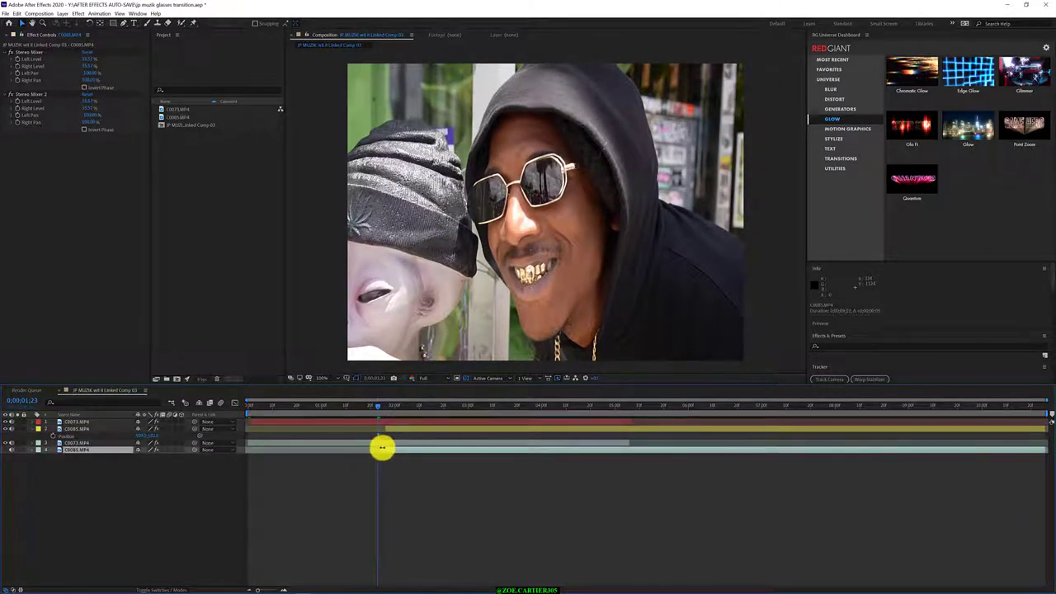
pyautogui.moveTo(377, 448); pyautogui.dragTo(393, 415)
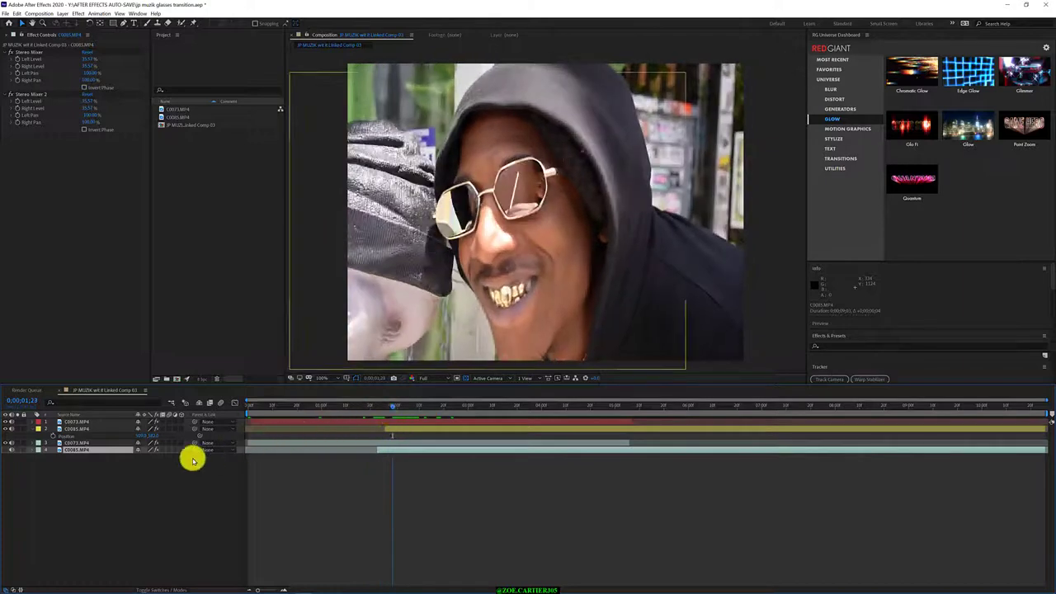
# Make the Mocha-tracked C0073.MP4 layer a 3D layer
pyautogui.click(82, 484)
pyautogui.click(94, 429)
pyautogui.click(96, 422)
pyautogui.rightClick(96, 422)
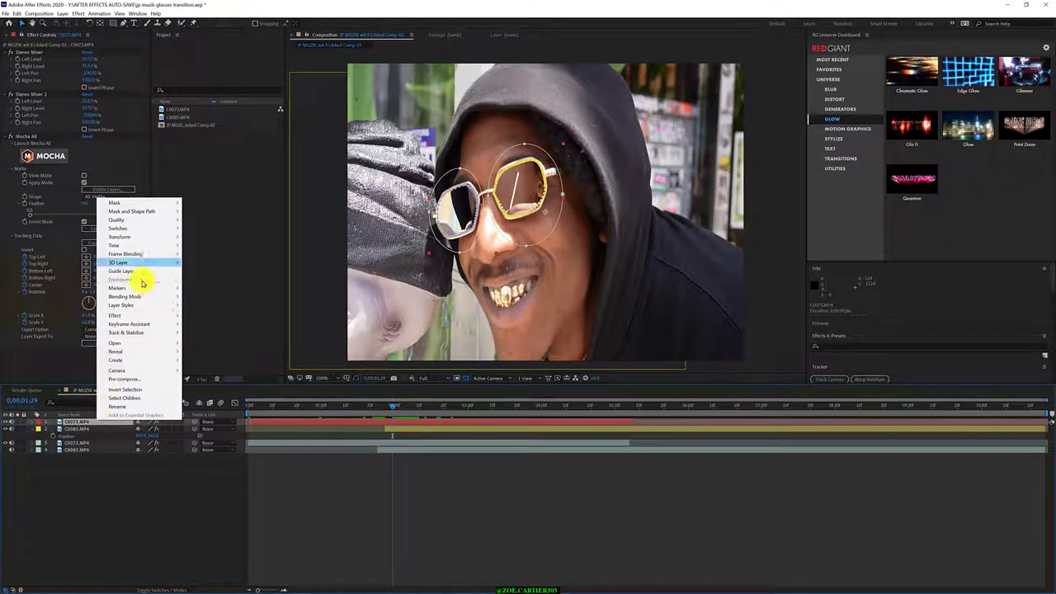
pyautogui.click(149, 264)
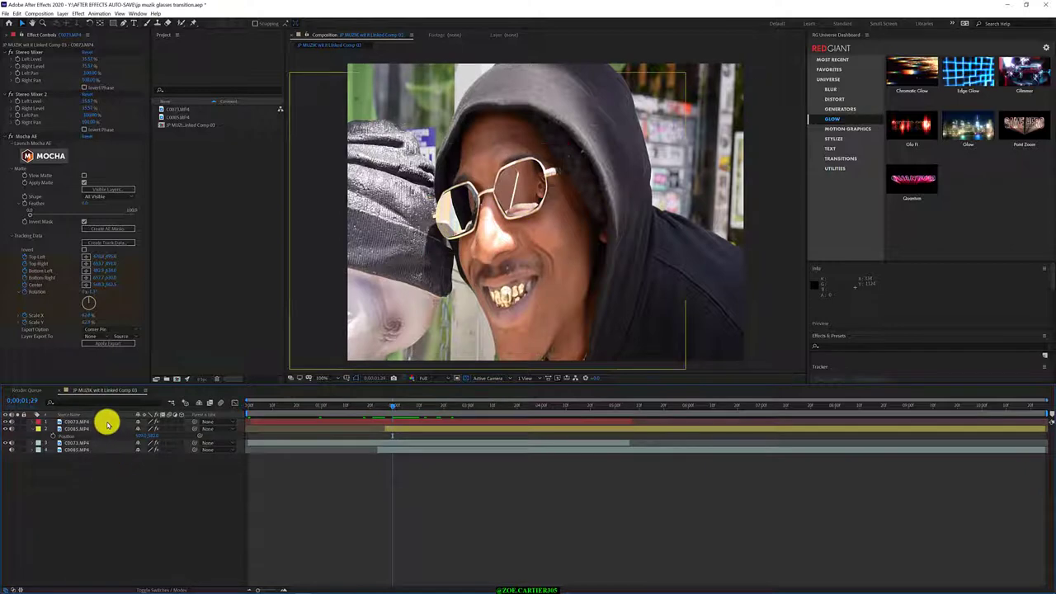
pyautogui.click(106, 422)
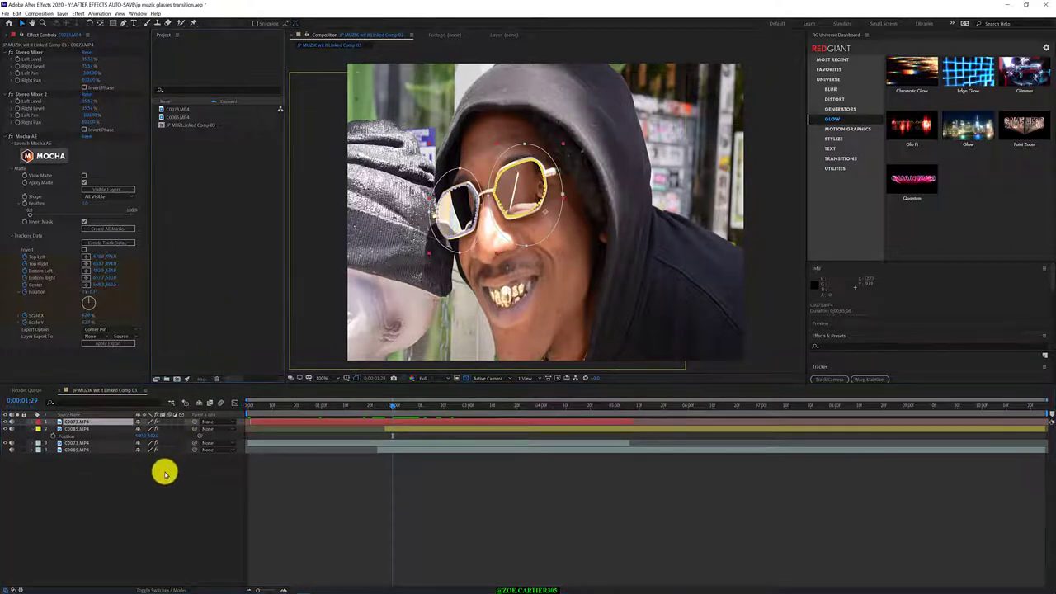
pyautogui.click(164, 473)
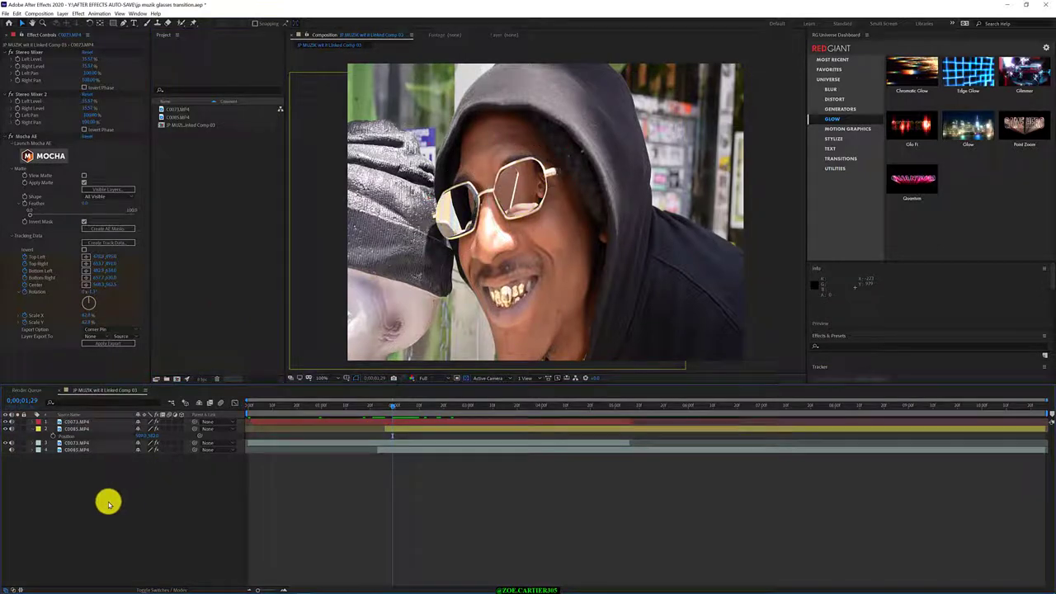
# Add a new Camera 1 layer to the composition with default settings
pyautogui.rightClick(84, 496)
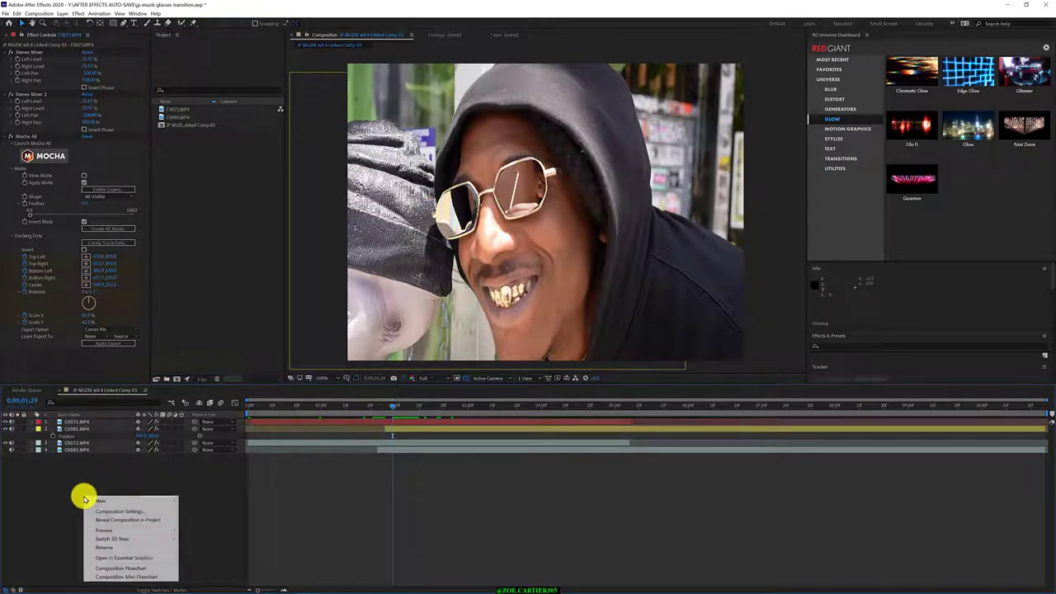
pyautogui.click(33, 498)
pyautogui.rightClick(74, 465)
pyautogui.moveTo(100, 475)
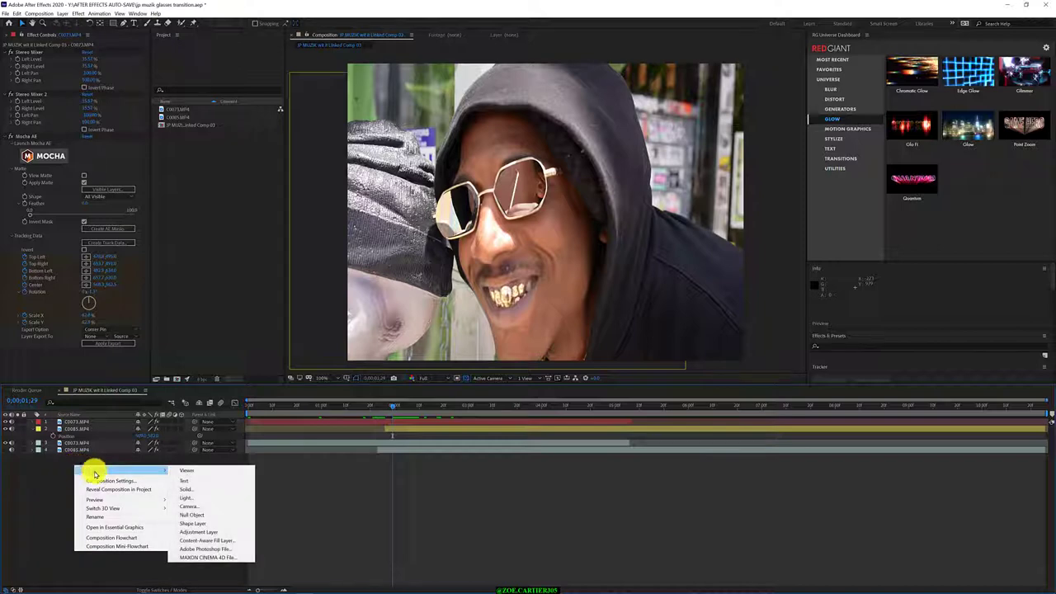
pyautogui.click(210, 506)
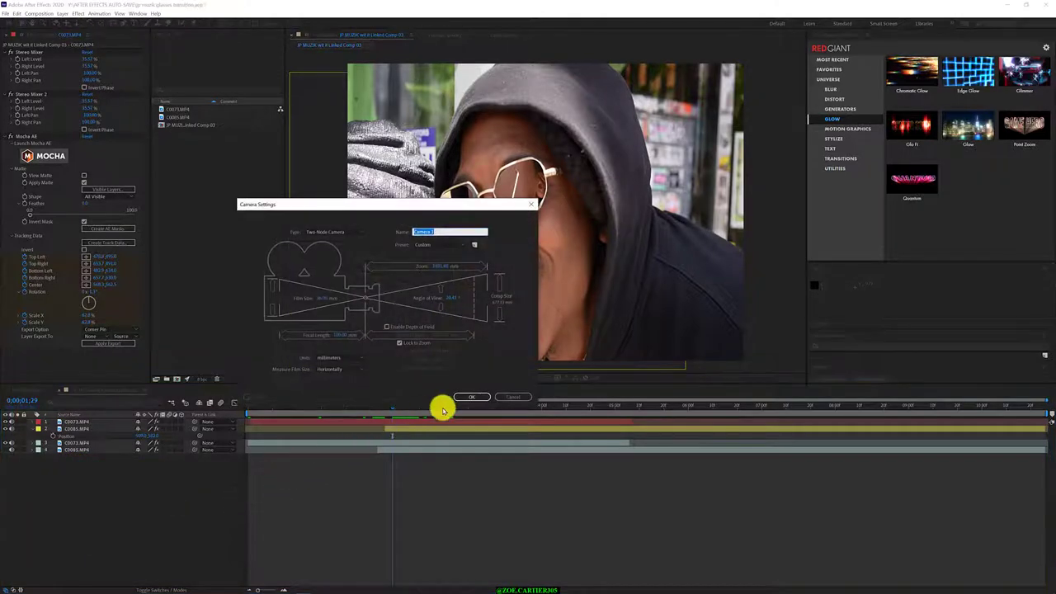
pyautogui.click(466, 397)
pyautogui.click(187, 492)
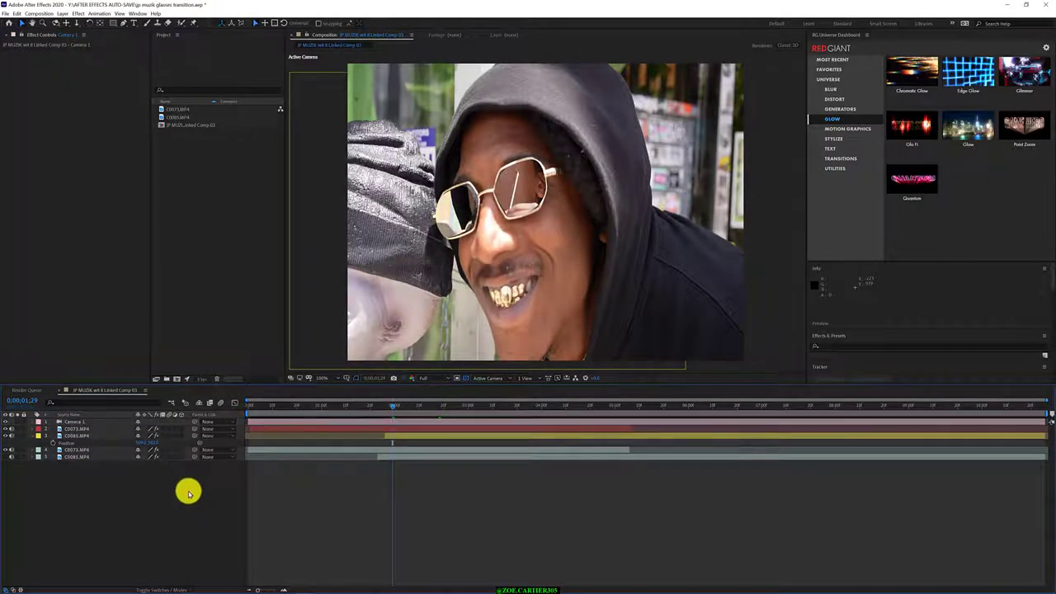
# Trim Camera 1 so it begins near 0;00;02;05, where the transition starts
pyautogui.click(89, 428)
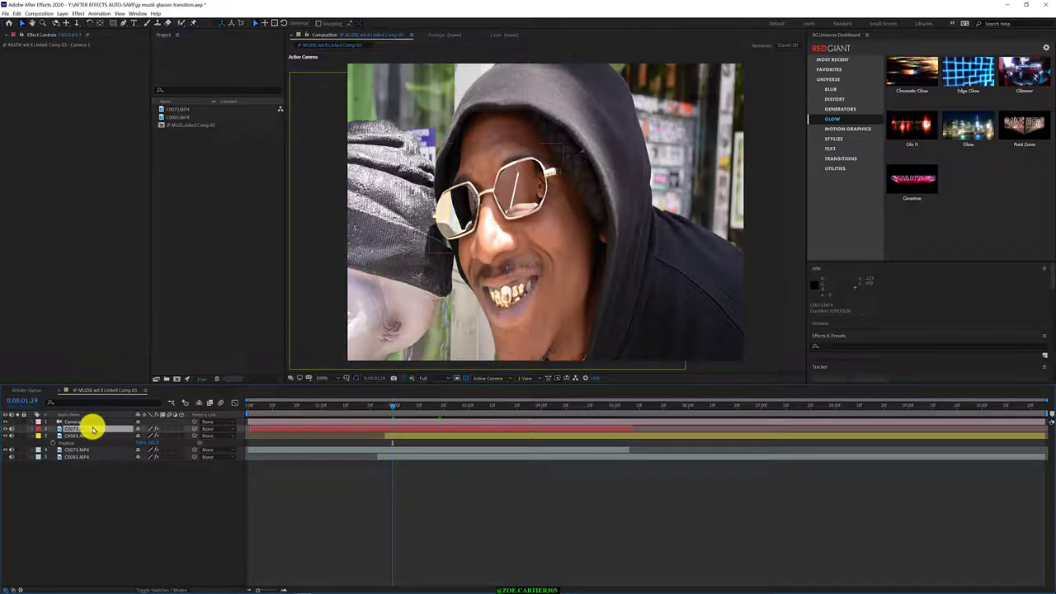
pyautogui.click(98, 498)
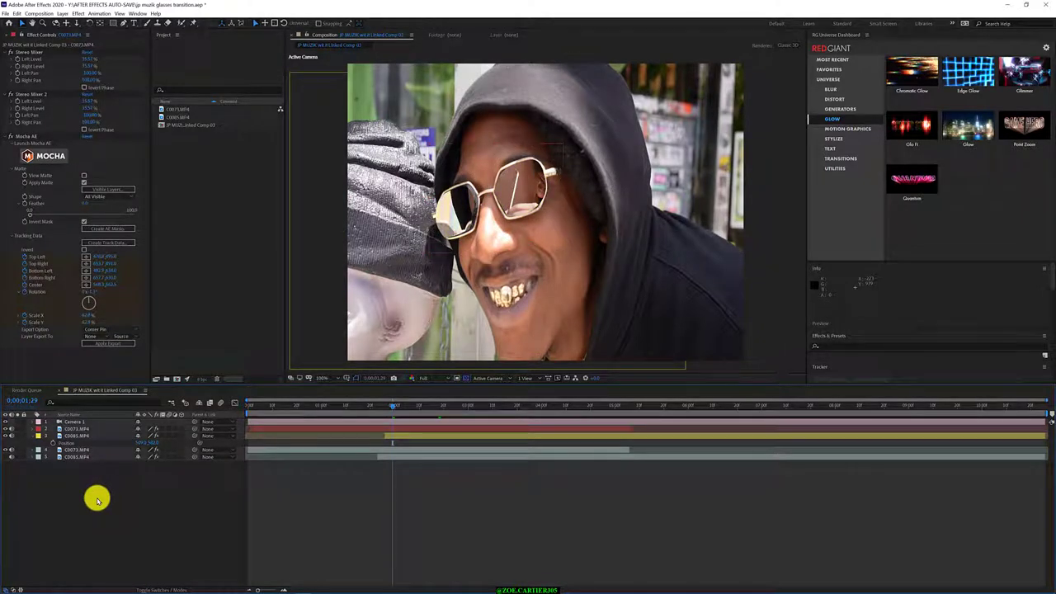
pyautogui.click(372, 406)
pyautogui.moveTo(371, 406); pyautogui.dragTo(414, 412)
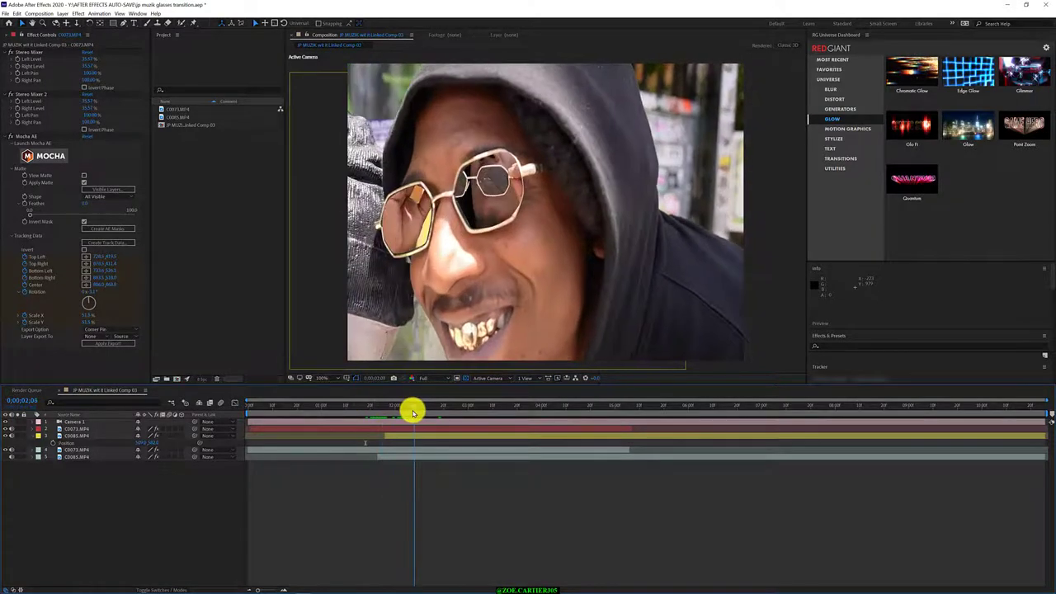
pyautogui.click(83, 429)
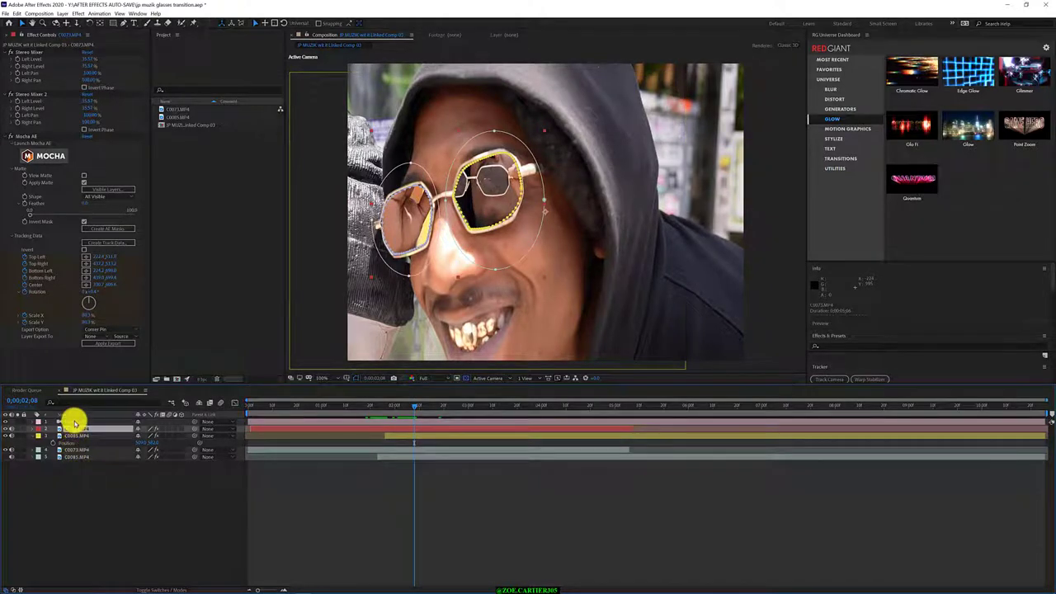
pyautogui.click(75, 423)
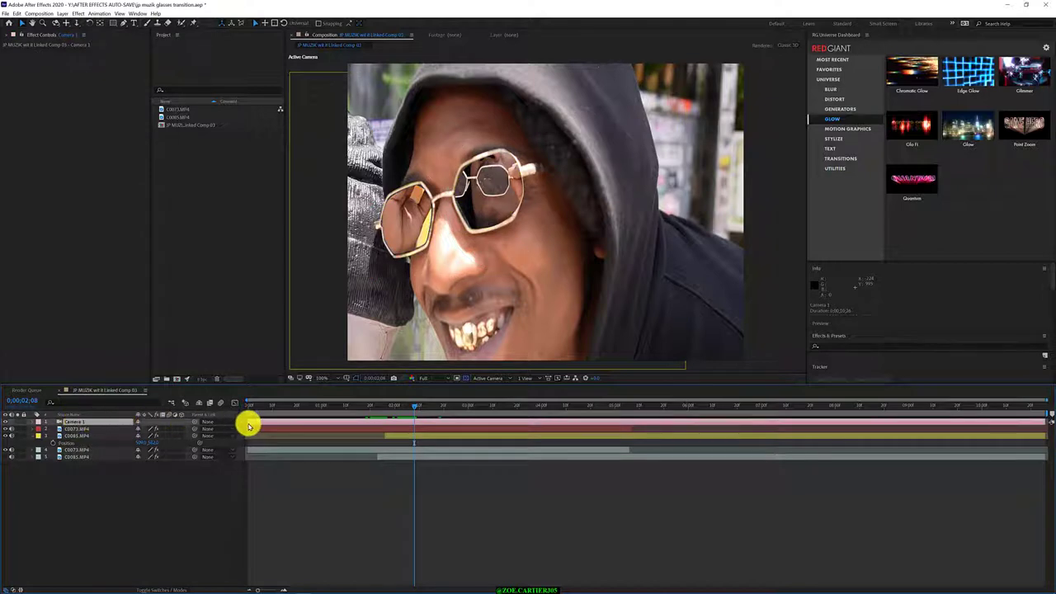
pyautogui.moveTo(248, 424); pyautogui.dragTo(408, 417)
pyautogui.click(79, 429)
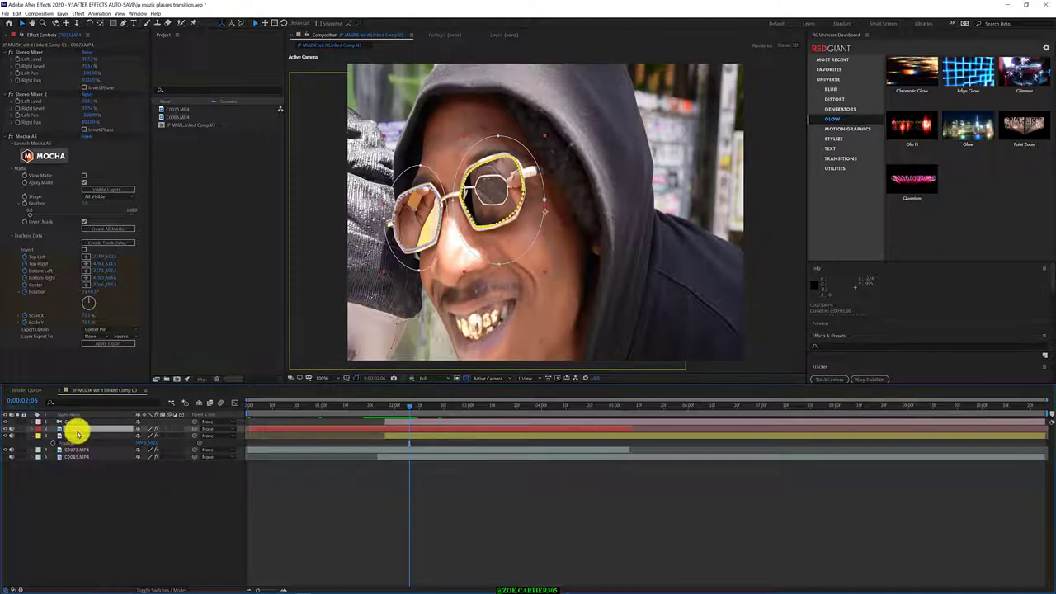
pyautogui.click(7, 430)
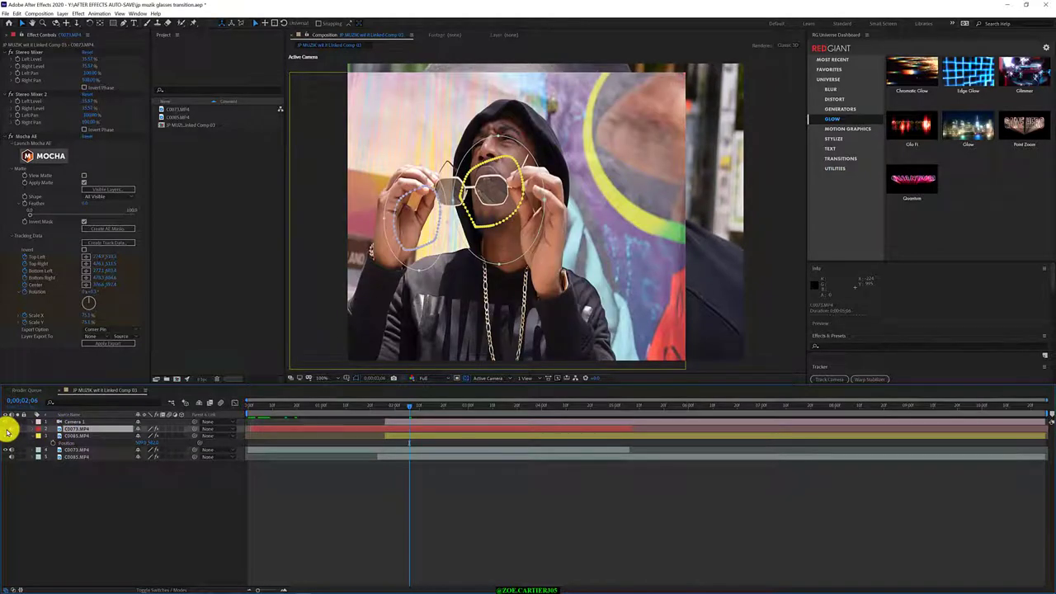
pyautogui.click(7, 430)
pyautogui.click(6, 430)
pyautogui.click(6, 430)
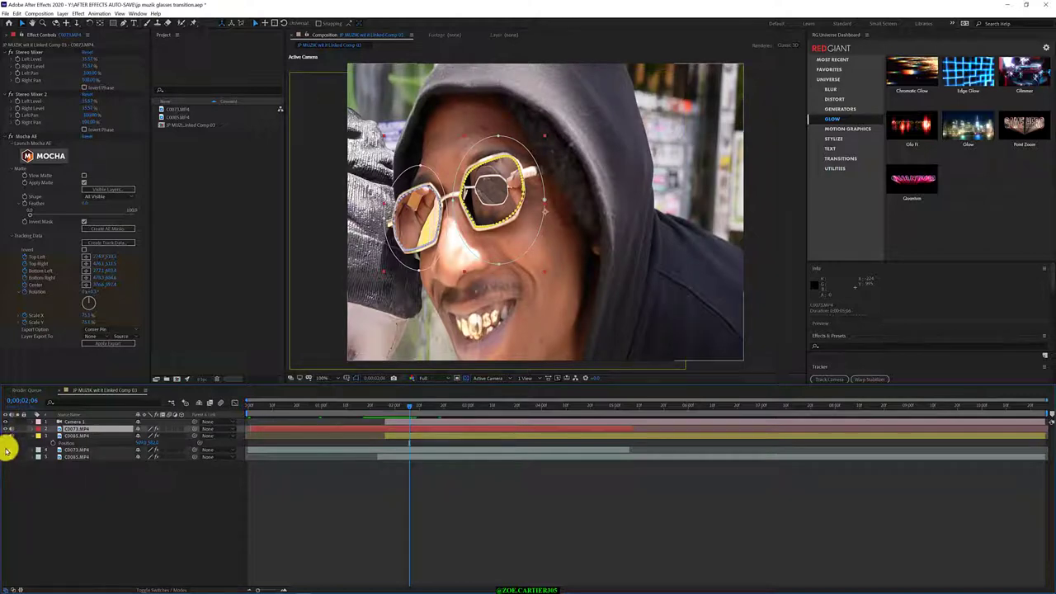
pyautogui.click(5, 430)
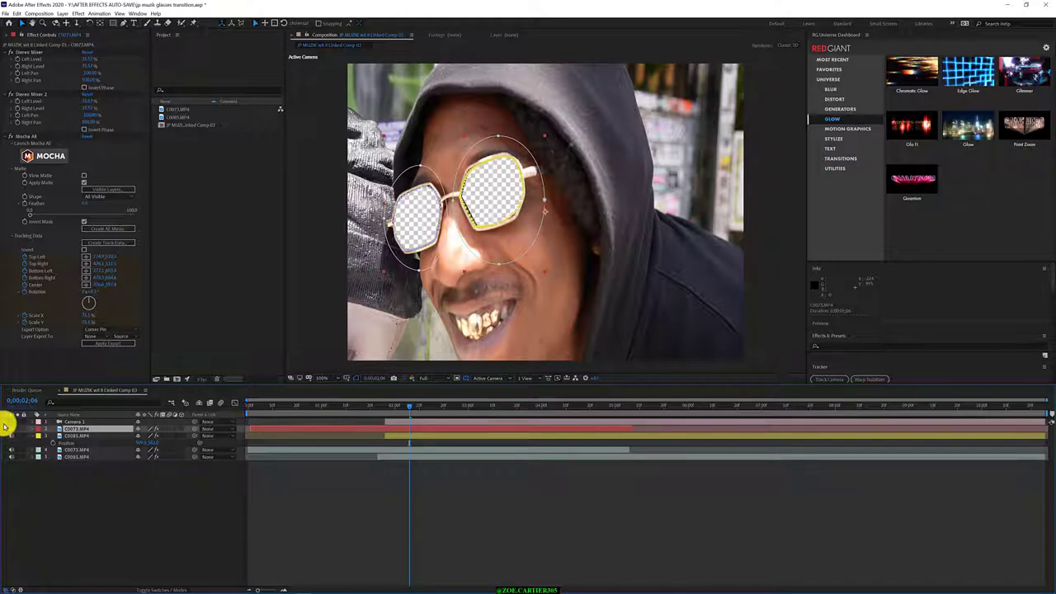
pyautogui.click(7, 428)
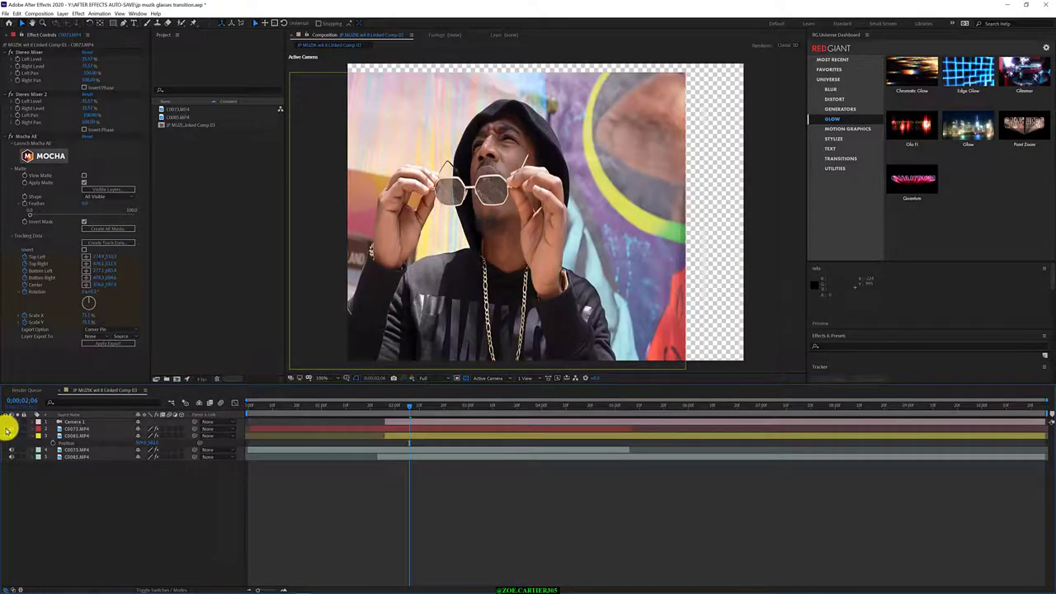
pyautogui.click(7, 429)
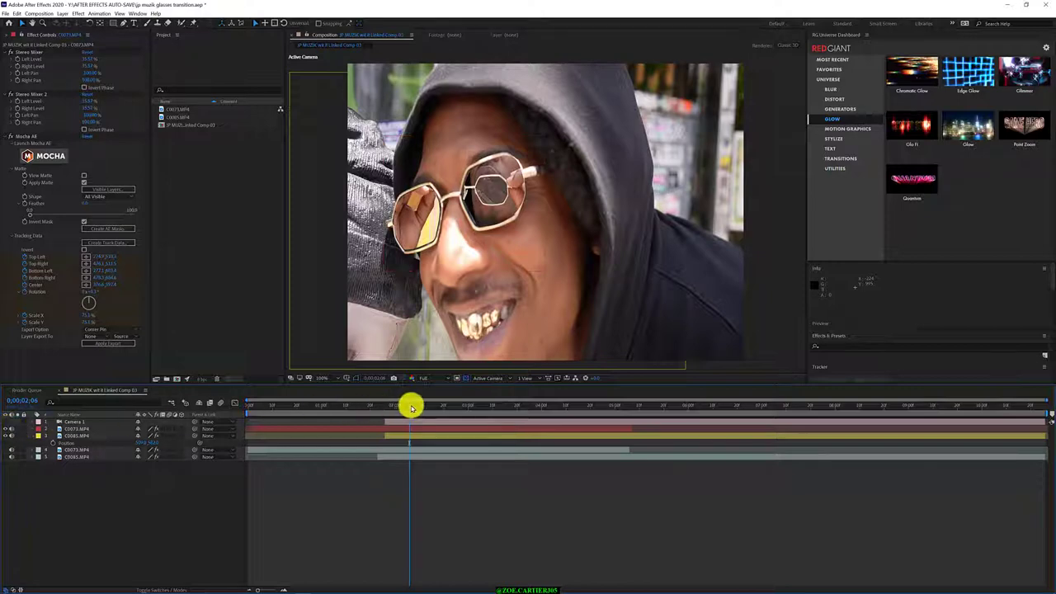
# Reveal Camera 1's Position at the lens zoom and scrub its value over the glasses close-up
pyautogui.moveTo(413, 405); pyautogui.dragTo(438, 405)
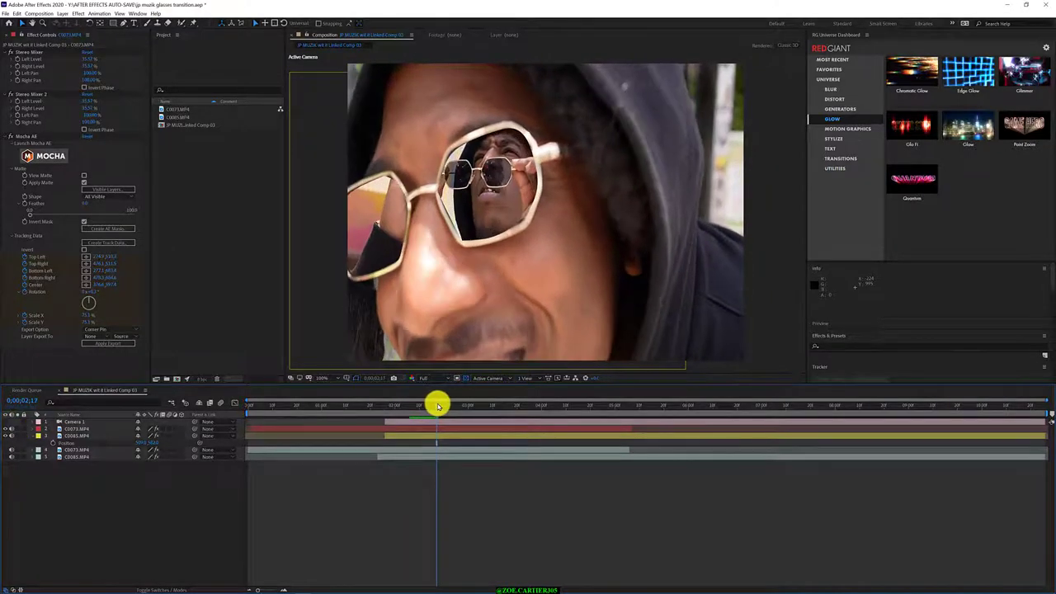
pyautogui.click(82, 429)
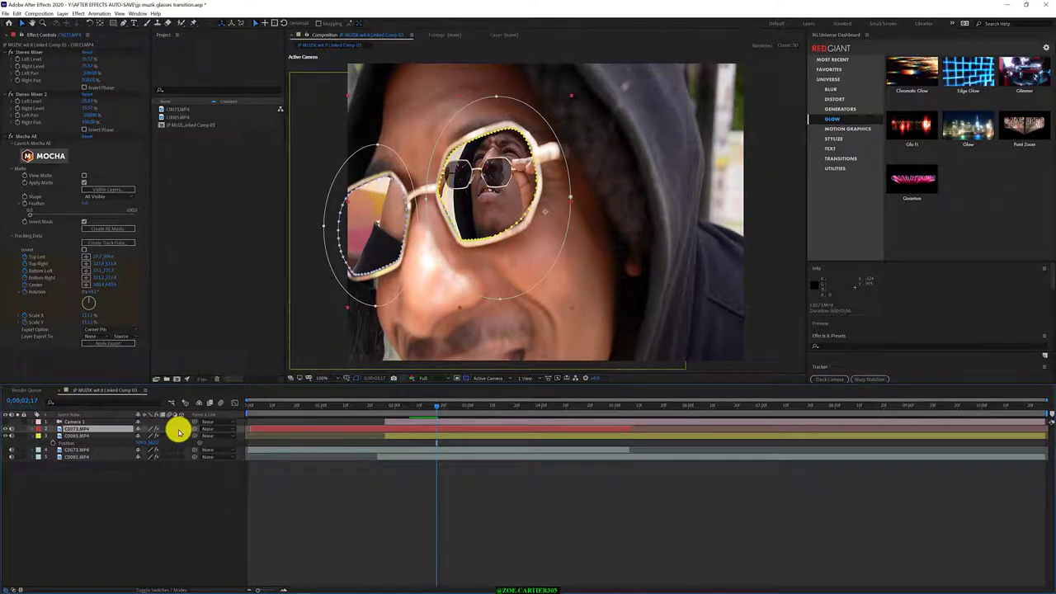
pyautogui.click(96, 423)
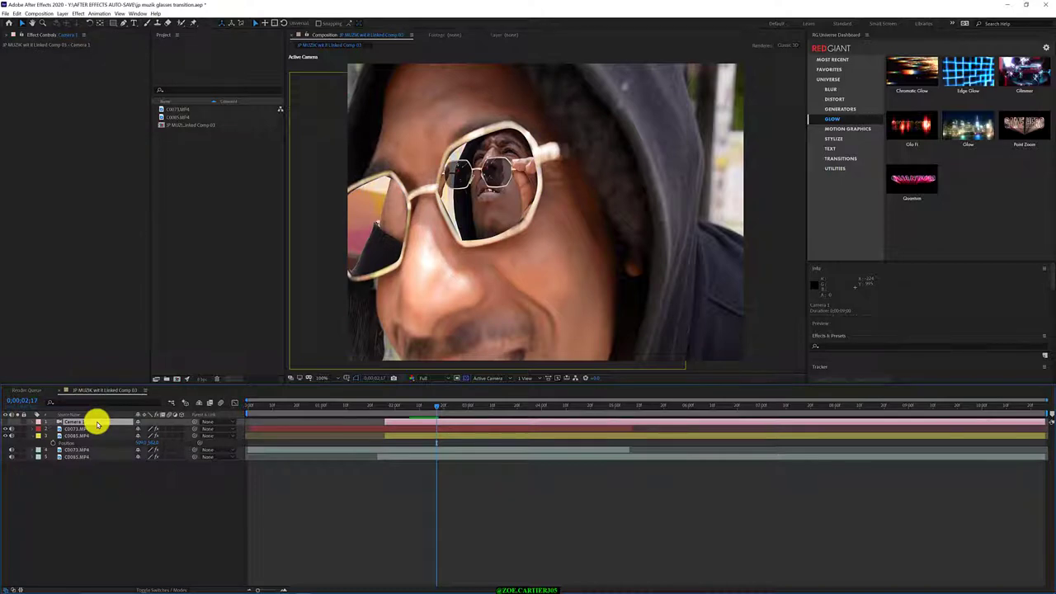
pyautogui.press('p')
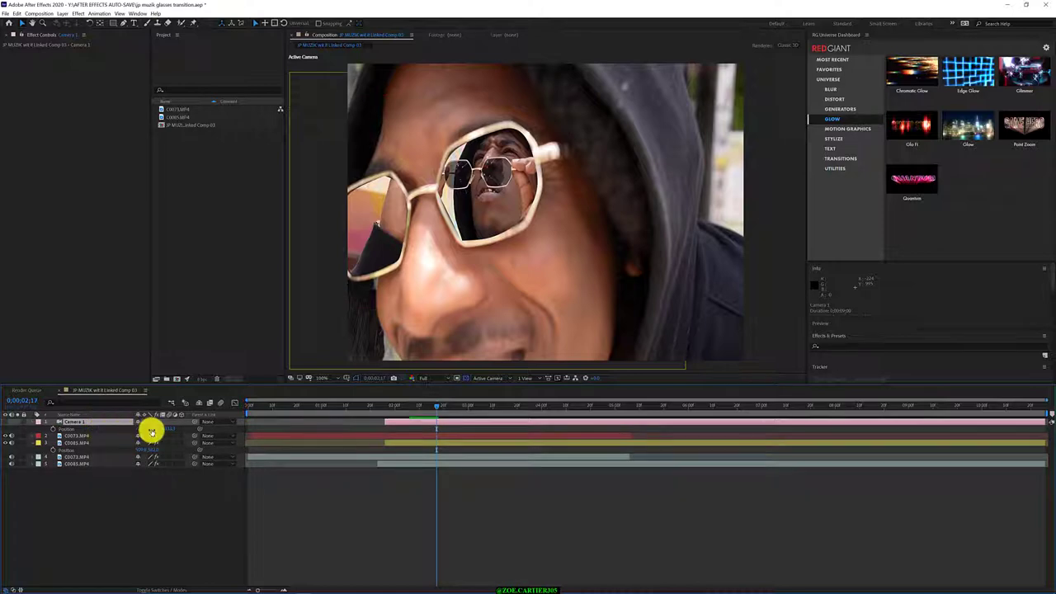
pyautogui.moveTo(163, 429); pyautogui.dragTo(145, 427)
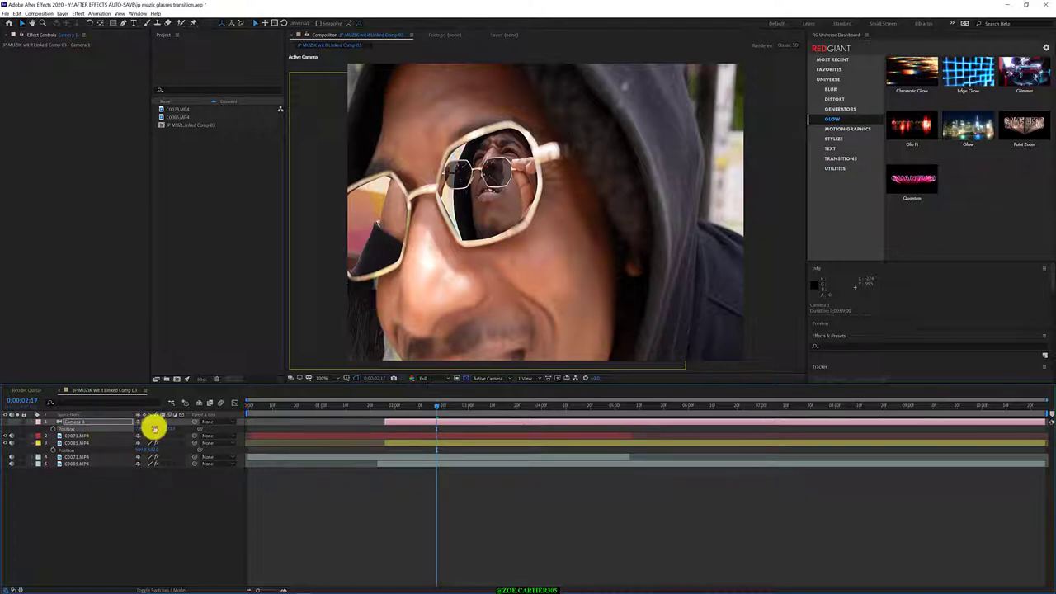
pyautogui.moveTo(153, 430); pyautogui.dragTo(109, 428)
pyautogui.click(78, 422)
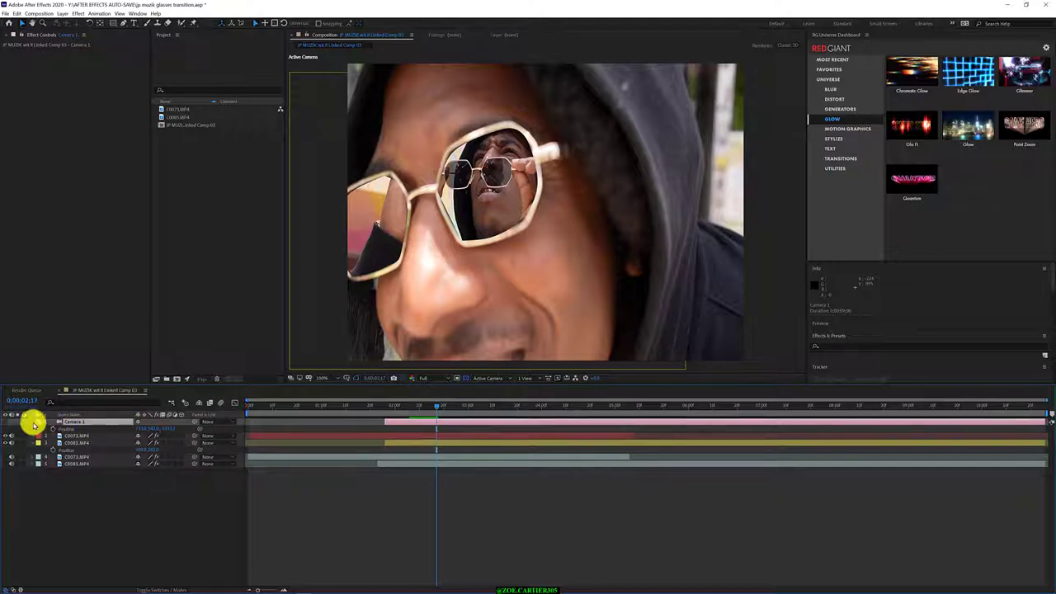
# Show the Position property of the C0073.MP4 and C0083 layers
pyautogui.click(83, 436)
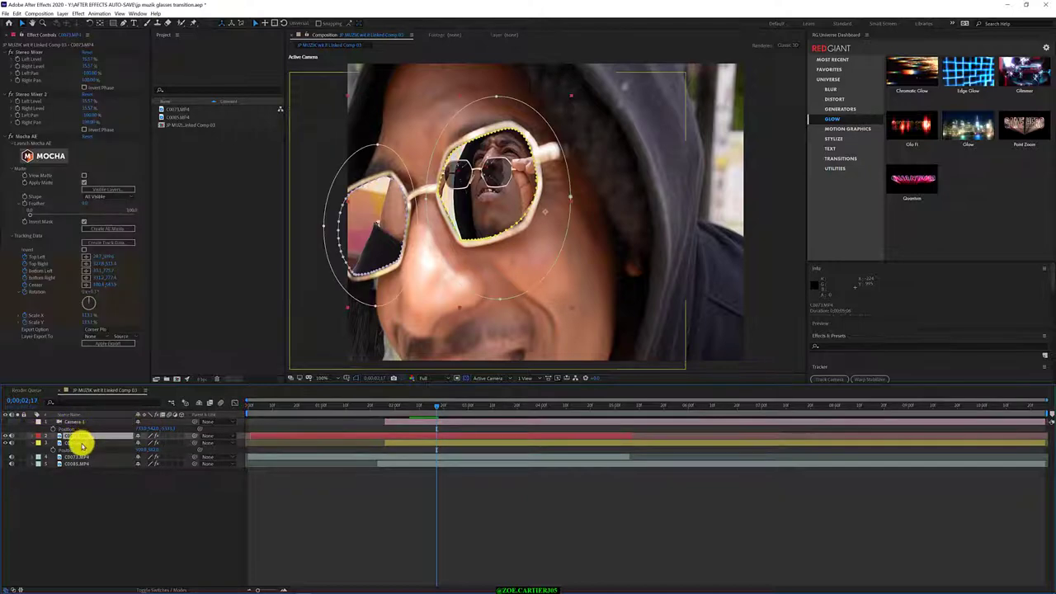
pyautogui.click(83, 443)
pyautogui.click(88, 437)
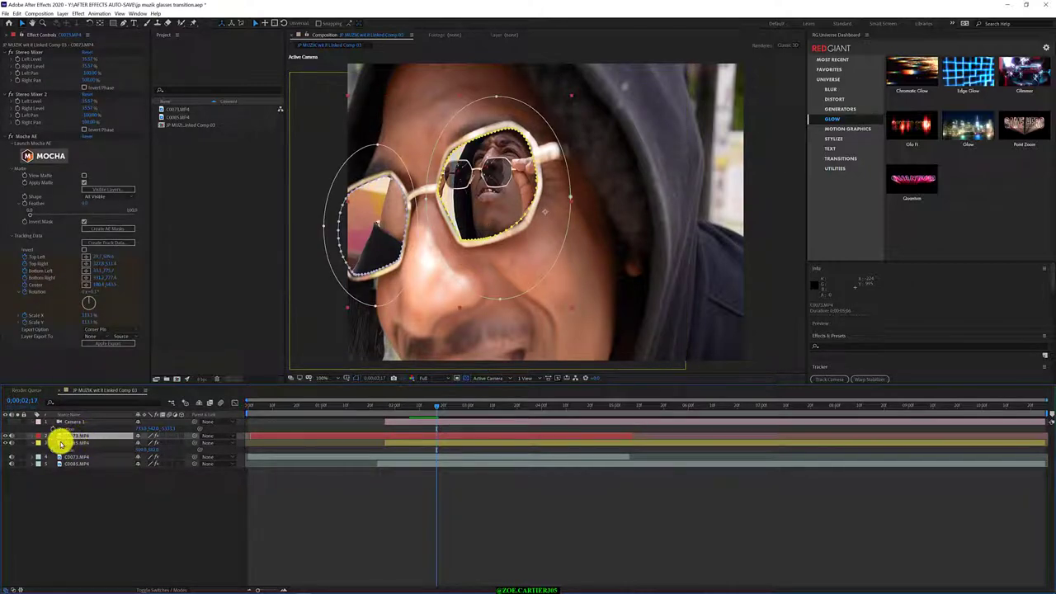
pyautogui.press('p')
pyautogui.click(79, 444)
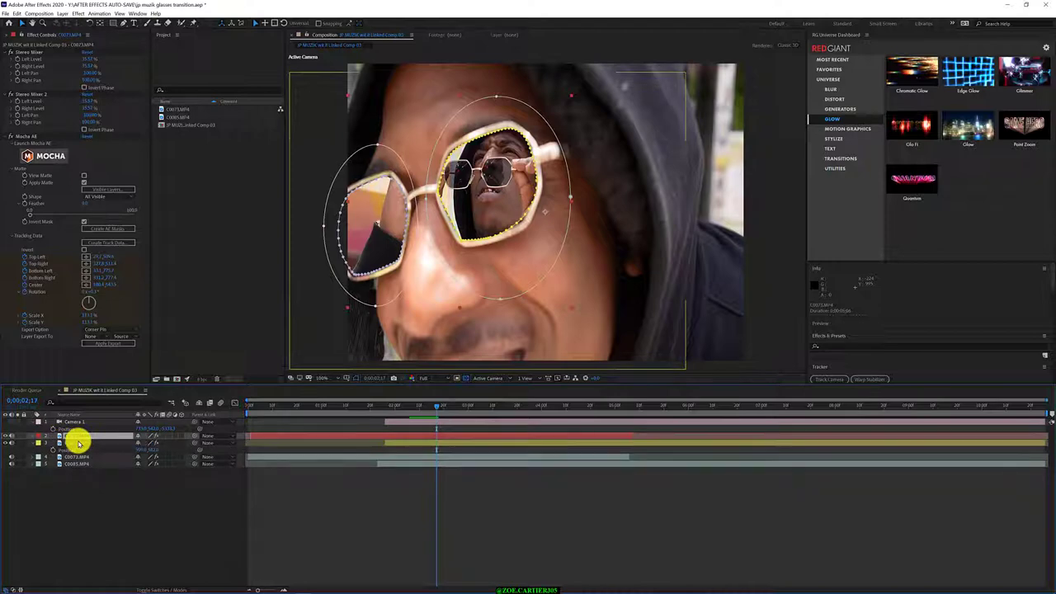
pyautogui.click(79, 444)
# Raise C0073.MP4's Scale at about 0;00;02;26 so the glasses lens fills the frame
pyautogui.click(79, 444)
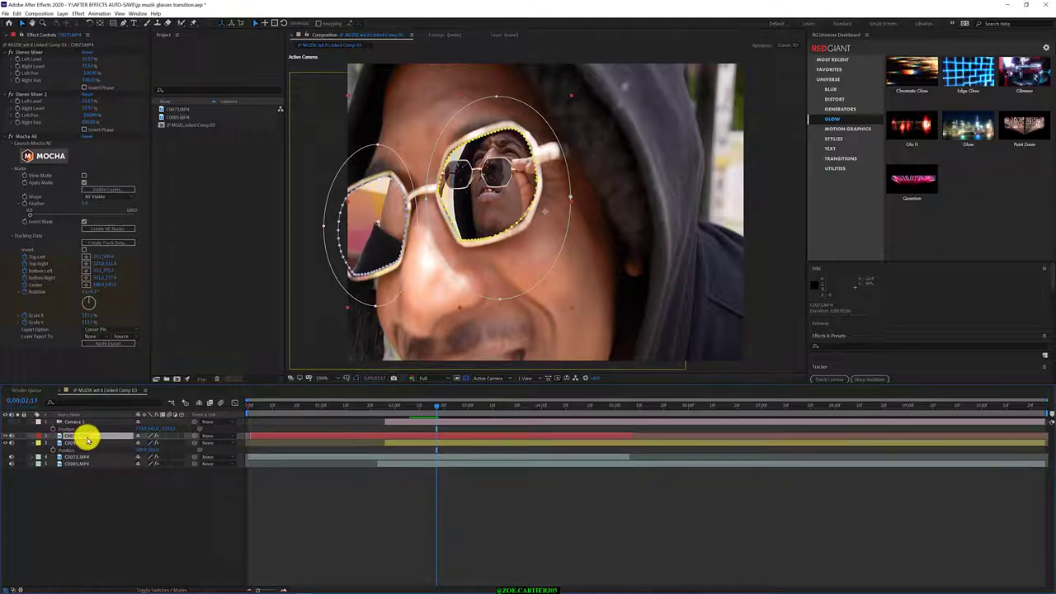
pyautogui.press('s')
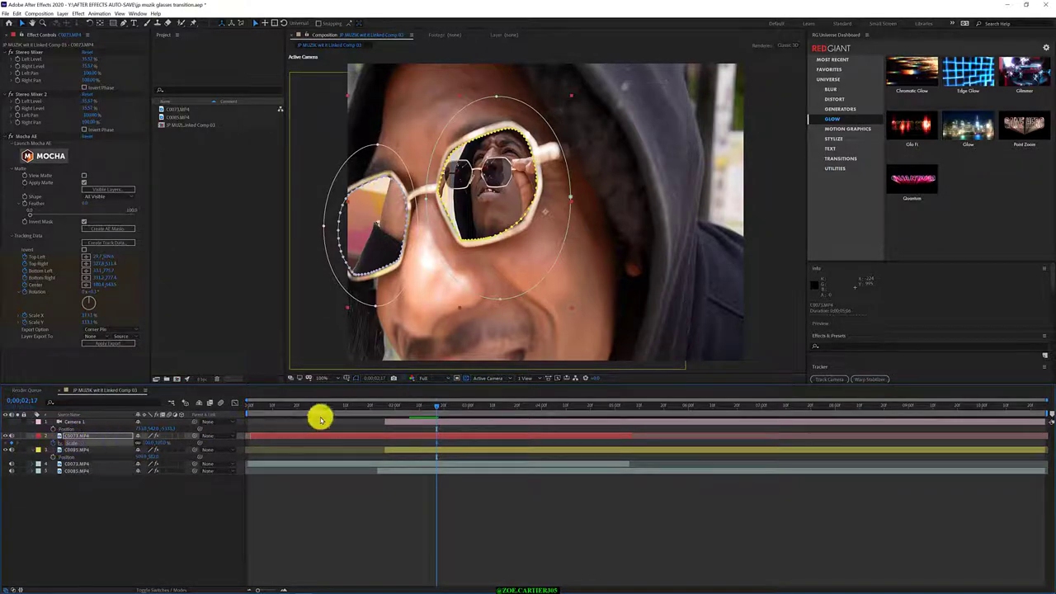
pyautogui.moveTo(439, 403); pyautogui.dragTo(461, 404)
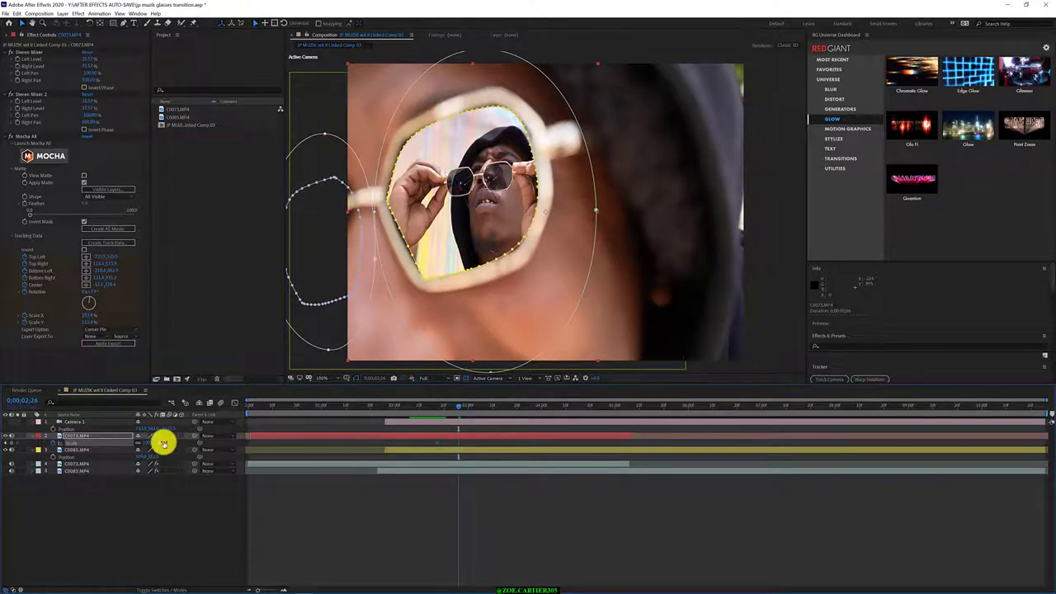
pyautogui.moveTo(163, 443); pyautogui.dragTo(164, 442)
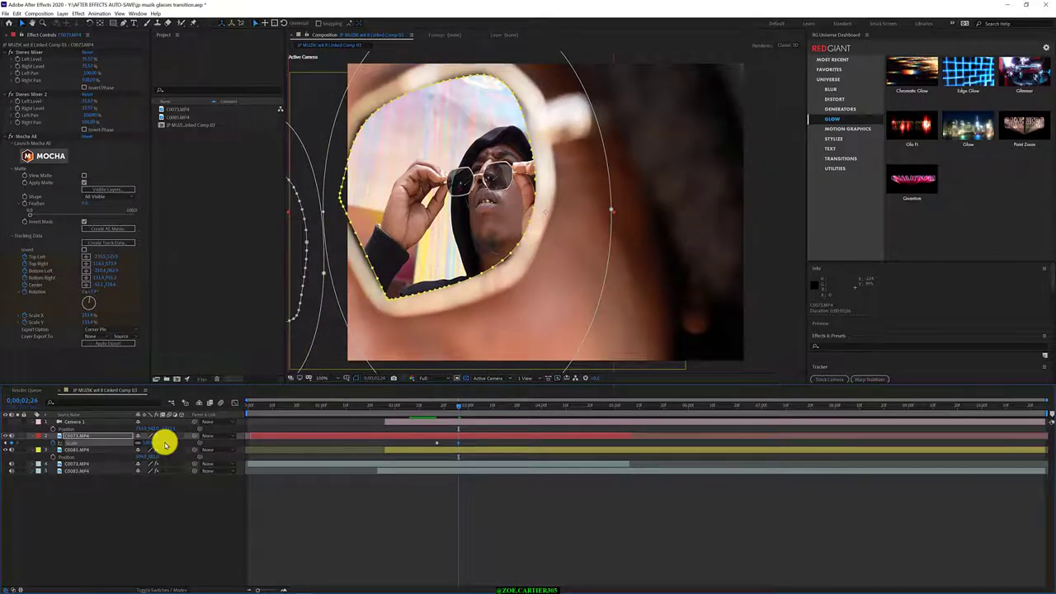
pyautogui.moveTo(165, 443); pyautogui.dragTo(165, 442)
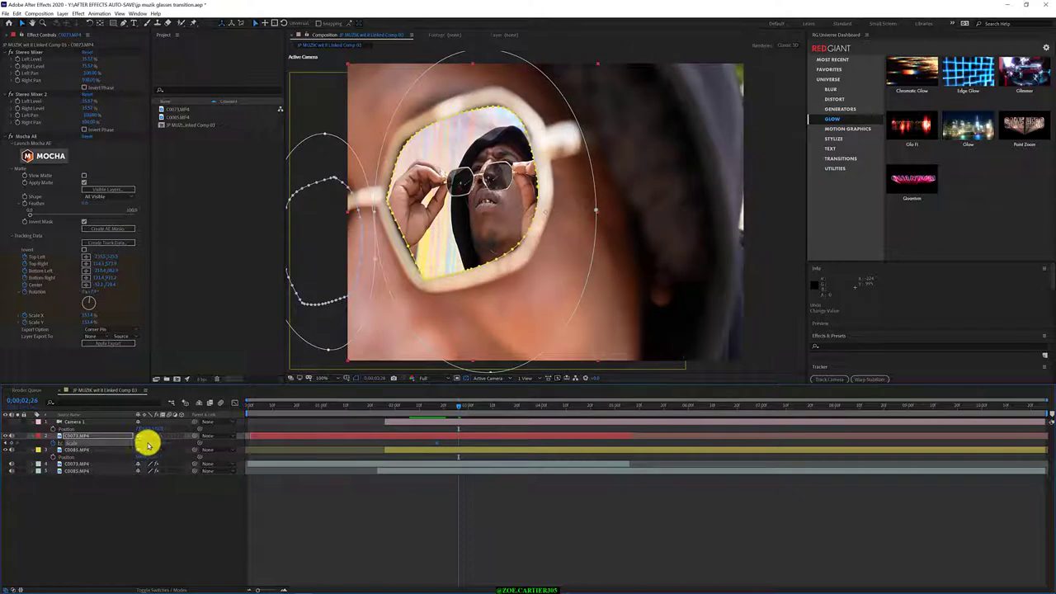
pyautogui.click(89, 442)
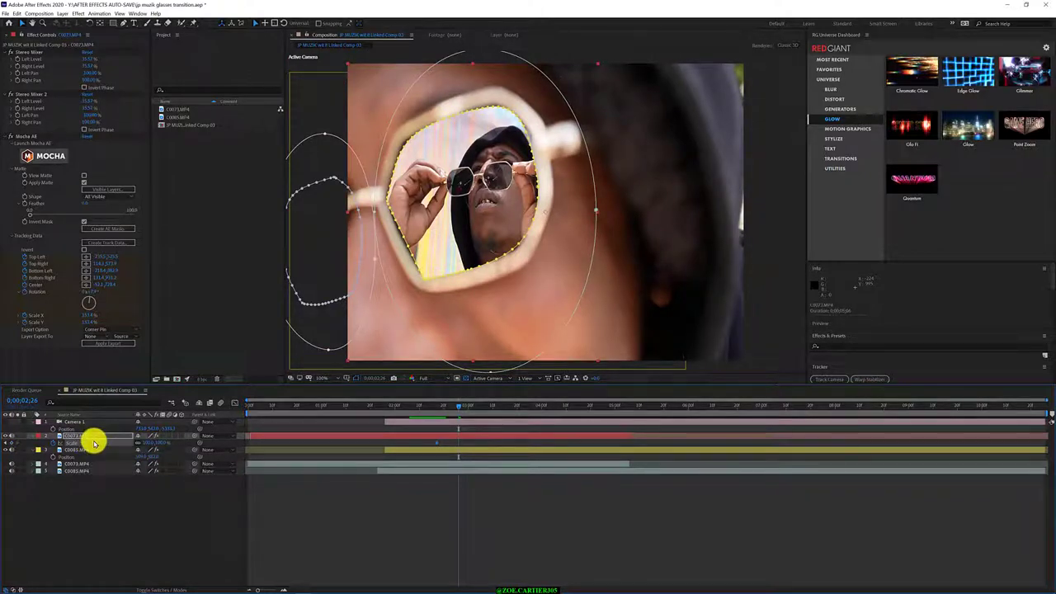
pyautogui.click(99, 413)
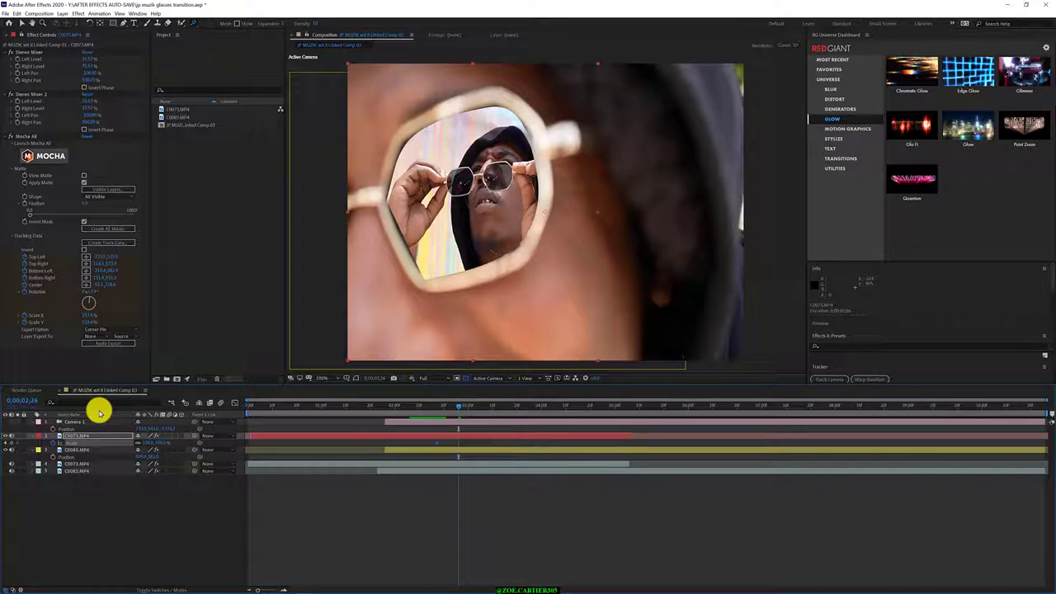
# Return to 0;00;02;17 and preview the transition with C0073.MP4 selected
pyautogui.press('pageup')
pyautogui.press('pageup')
pyautogui.press('pageup')
pyautogui.press('pageup')
pyautogui.press('pageup')
pyautogui.press('pageup')
pyautogui.press('pageup')
pyautogui.press('pageup')
pyautogui.press('pageup')
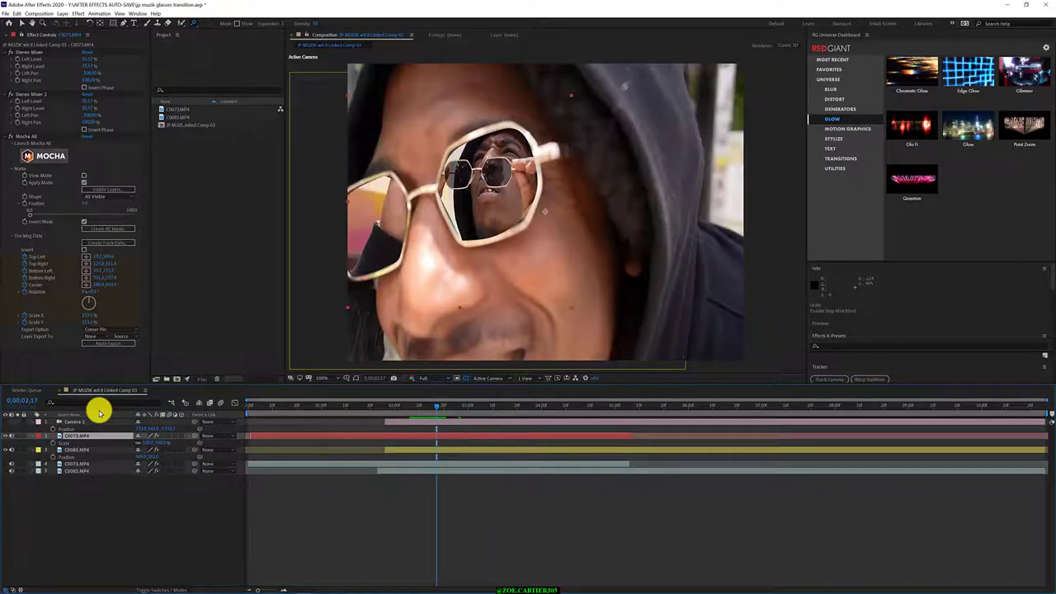
pyautogui.click(77, 437)
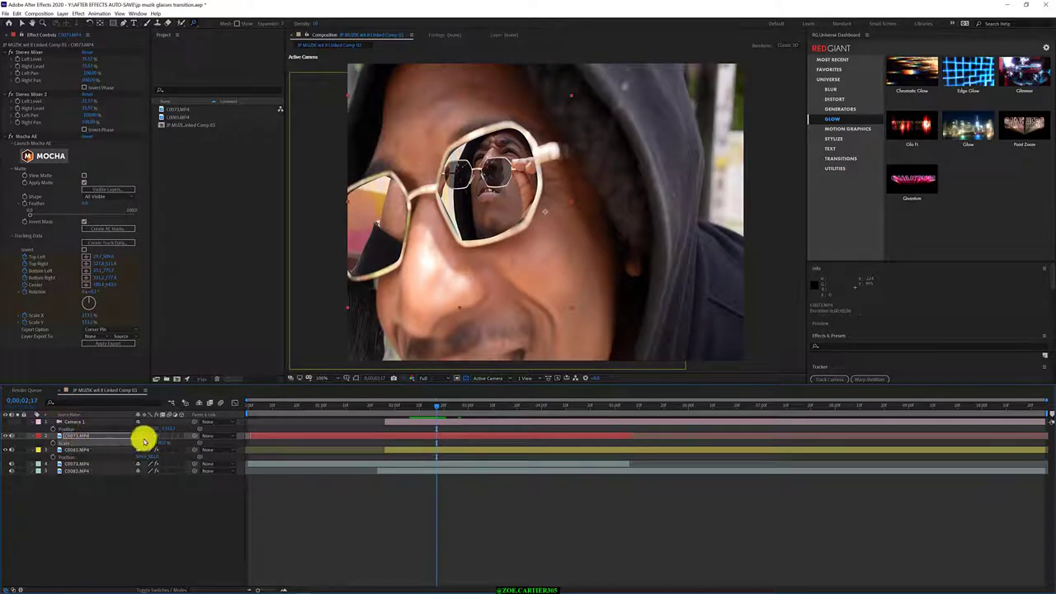
pyautogui.press('space')
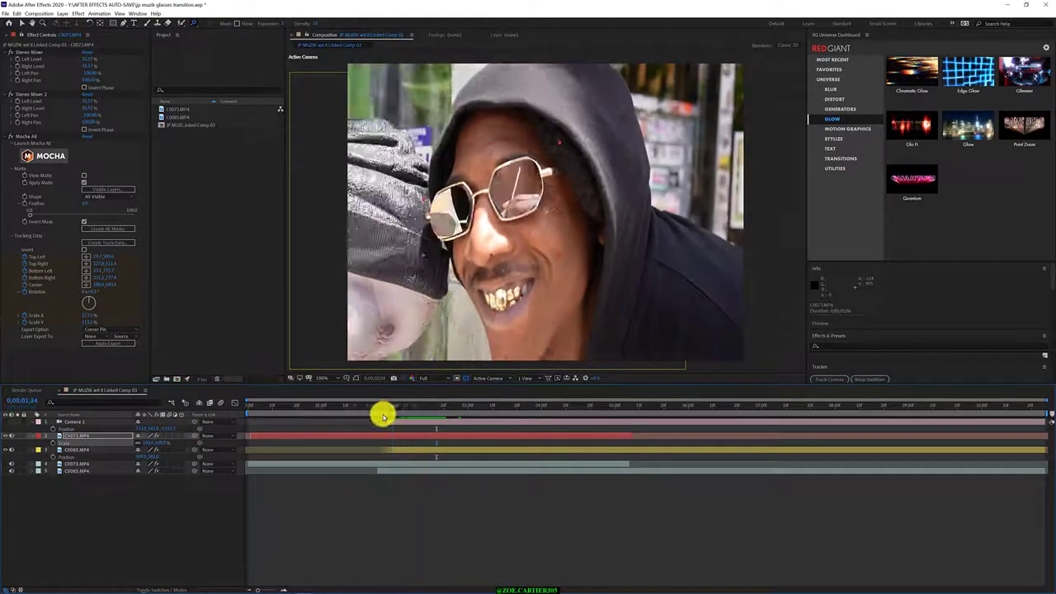
pyautogui.moveTo(381, 417); pyautogui.dragTo(348, 420)
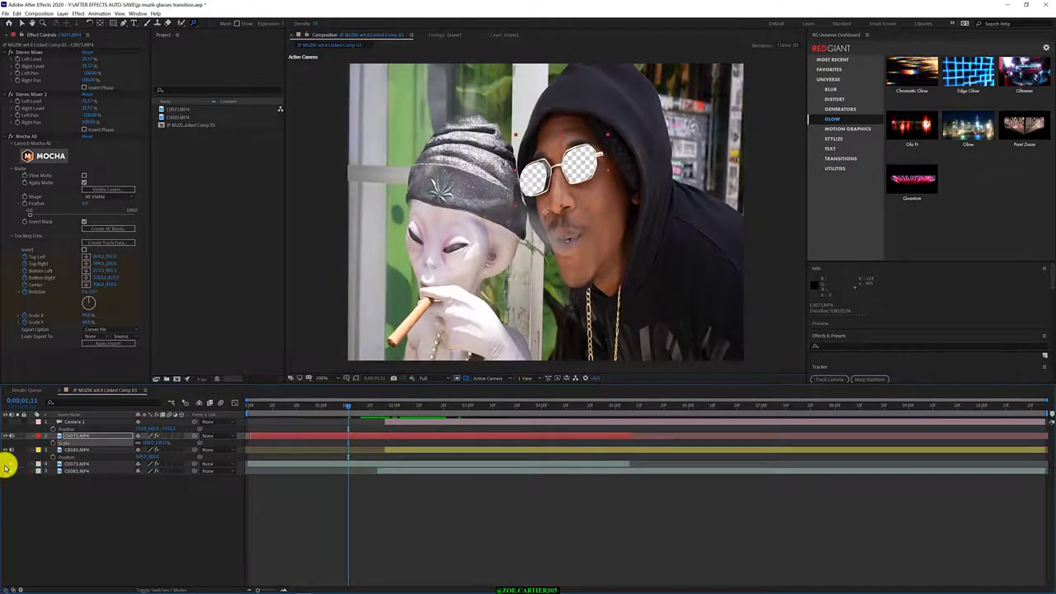
# Turn layer 4's visibility back on, nudge C0073.MP4 in time, and check the start
pyautogui.click(6, 465)
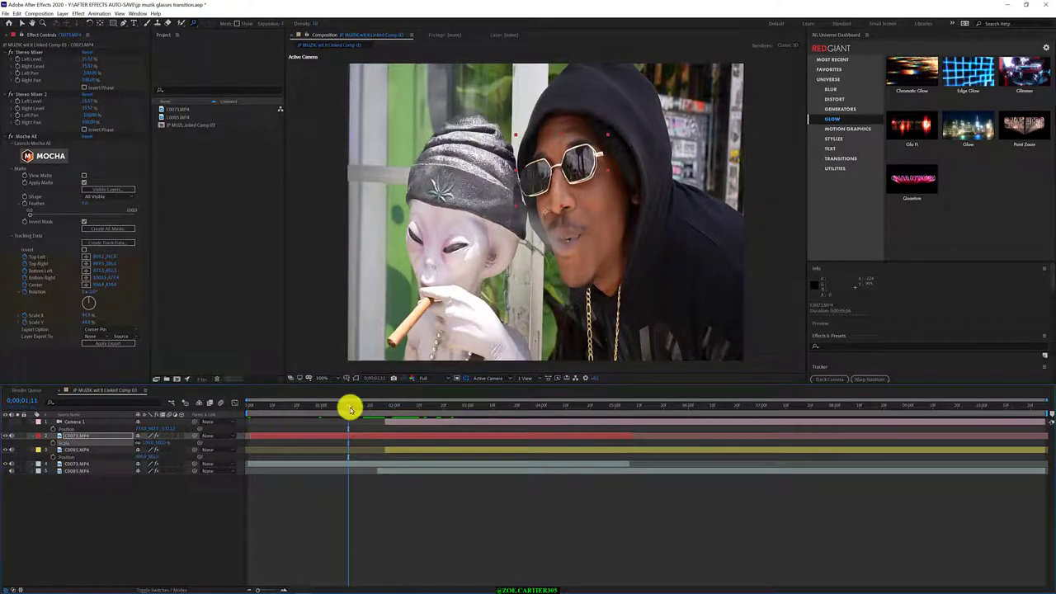
pyautogui.click(249, 434)
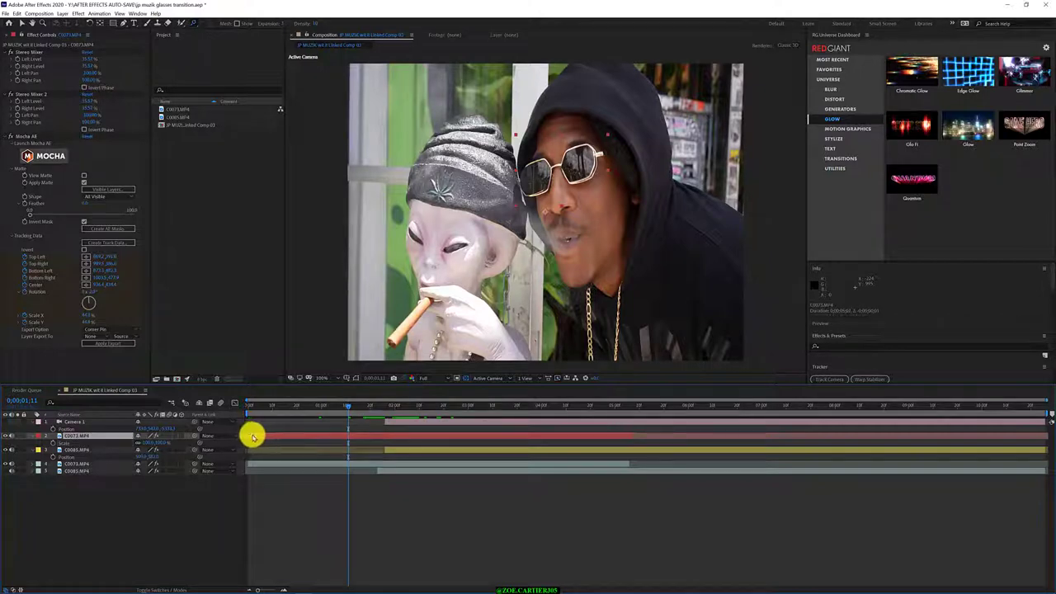
pyautogui.moveTo(262, 437); pyautogui.dragTo(259, 437)
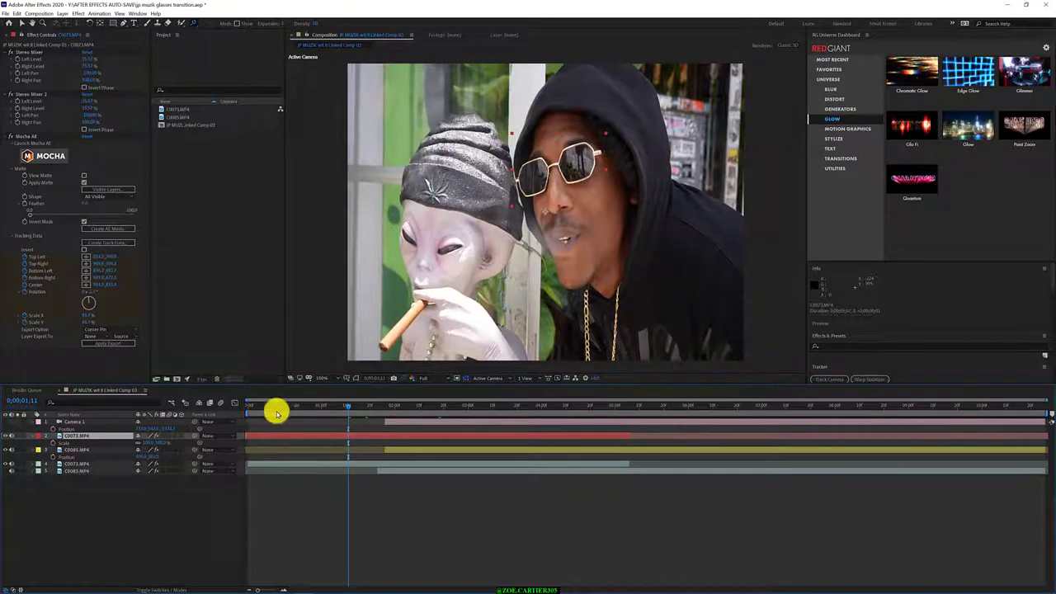
pyautogui.moveTo(276, 410); pyautogui.dragTo(424, 426)
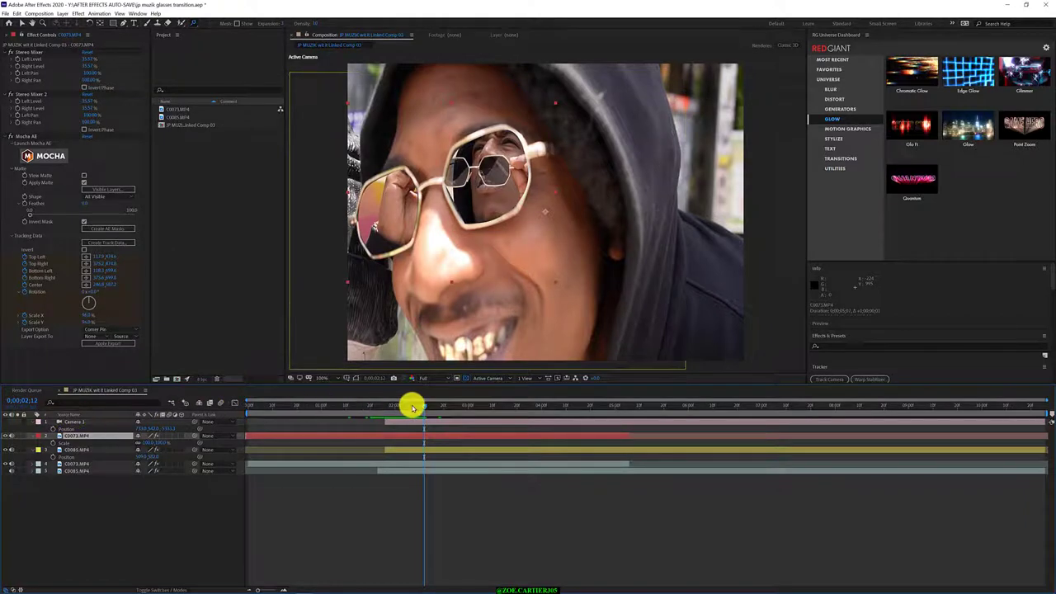
# At 0;00;02;15, show C0073.MP4's Position and Scale together in the timeline
pyautogui.moveTo(412, 408)
pyautogui.mouseDown()
pyautogui.moveTo(384, 413)
pyautogui.moveTo(416, 406)
pyautogui.mouseUp()
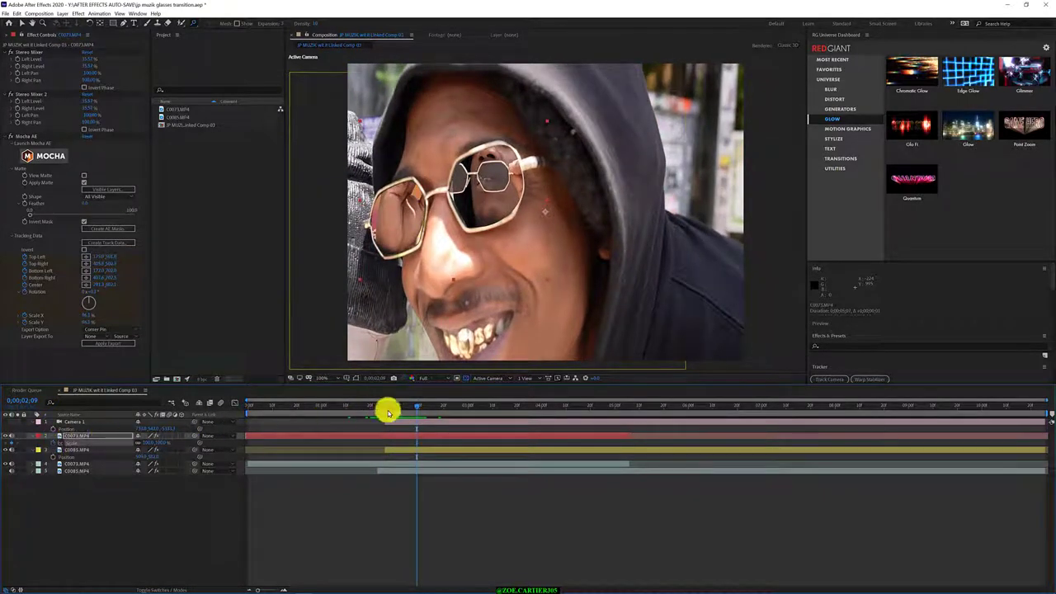
pyautogui.moveTo(418, 405); pyautogui.dragTo(434, 406)
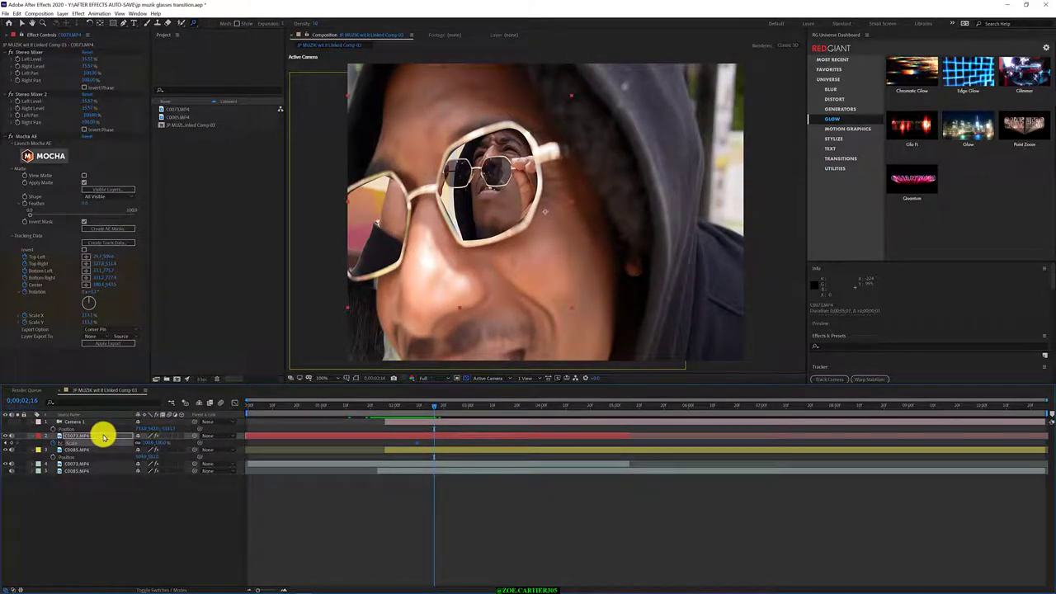
pyautogui.press('p')
pyautogui.press('Return')
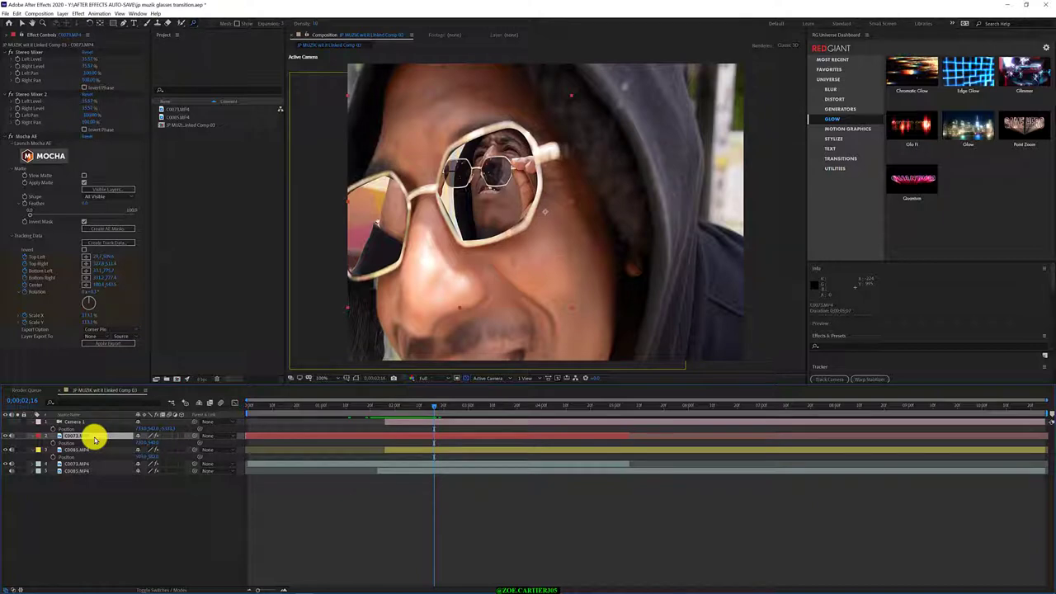
pyautogui.hotkey('shift', 's')
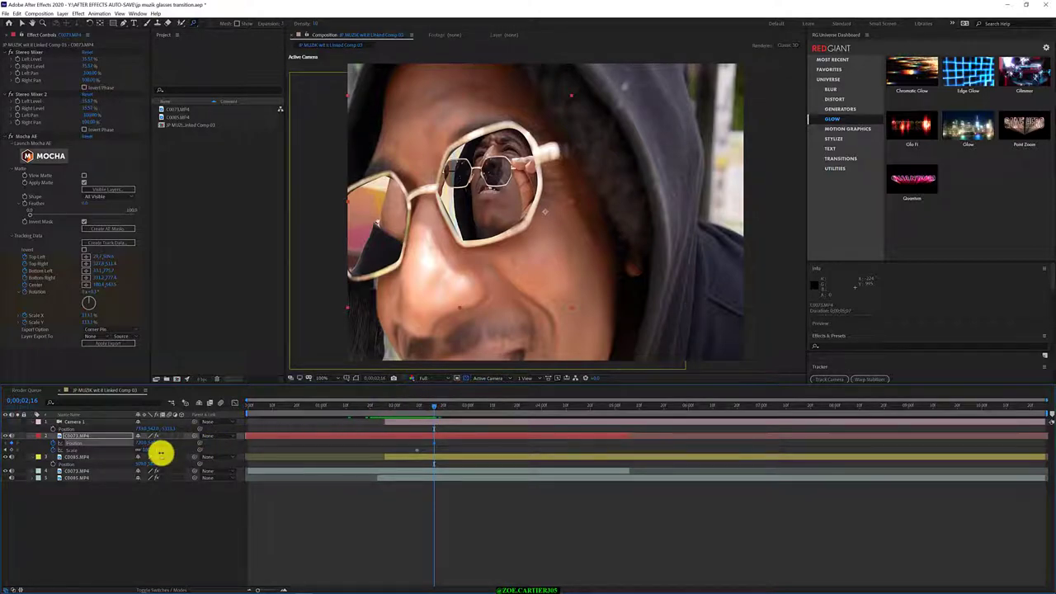
# Scale C0073.MP4 up at 0;00;02;17 and 0;00;02;13 so the lens frames the second clip
pyautogui.moveTo(161, 455); pyautogui.dragTo(158, 443)
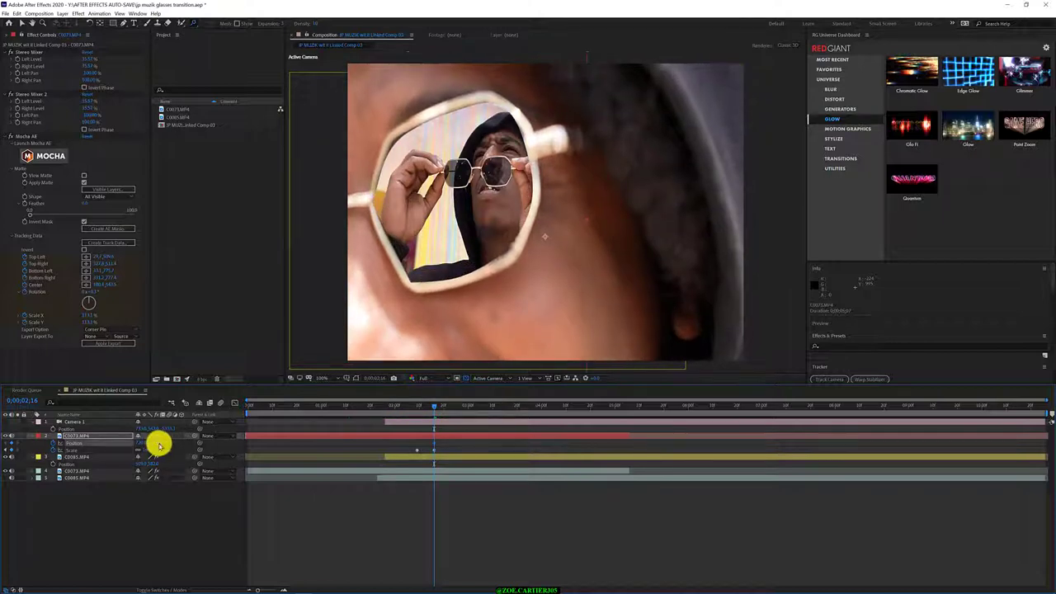
pyautogui.moveTo(432, 407)
pyautogui.mouseDown()
pyautogui.moveTo(401, 406)
pyautogui.moveTo(438, 405)
pyautogui.mouseUp()
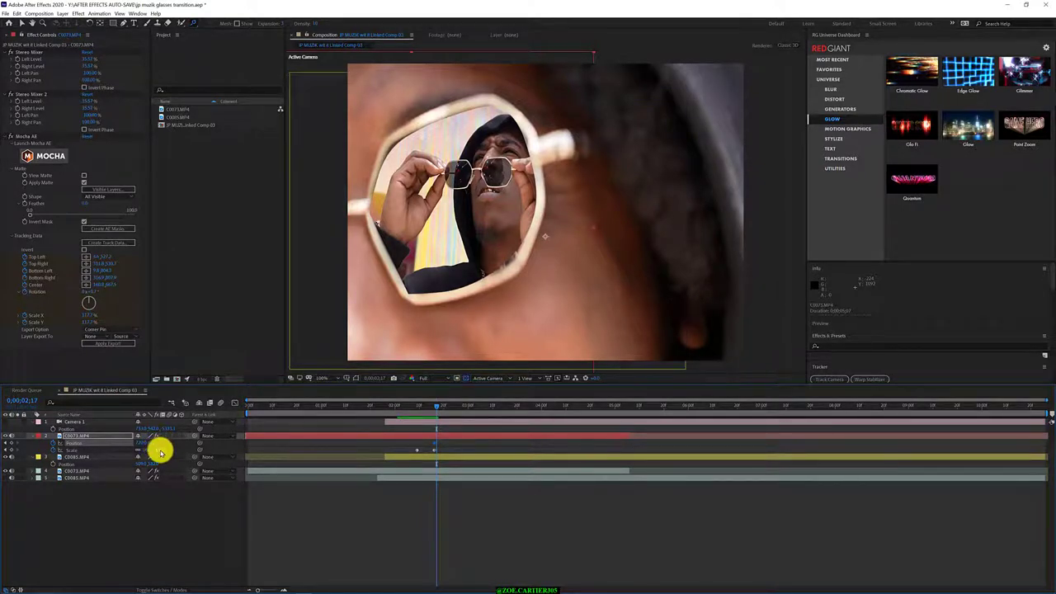
pyautogui.moveTo(161, 454)
pyautogui.mouseDown()
pyautogui.moveTo(163, 440)
pyautogui.moveTo(143, 443)
pyautogui.moveTo(156, 443)
pyautogui.mouseUp()
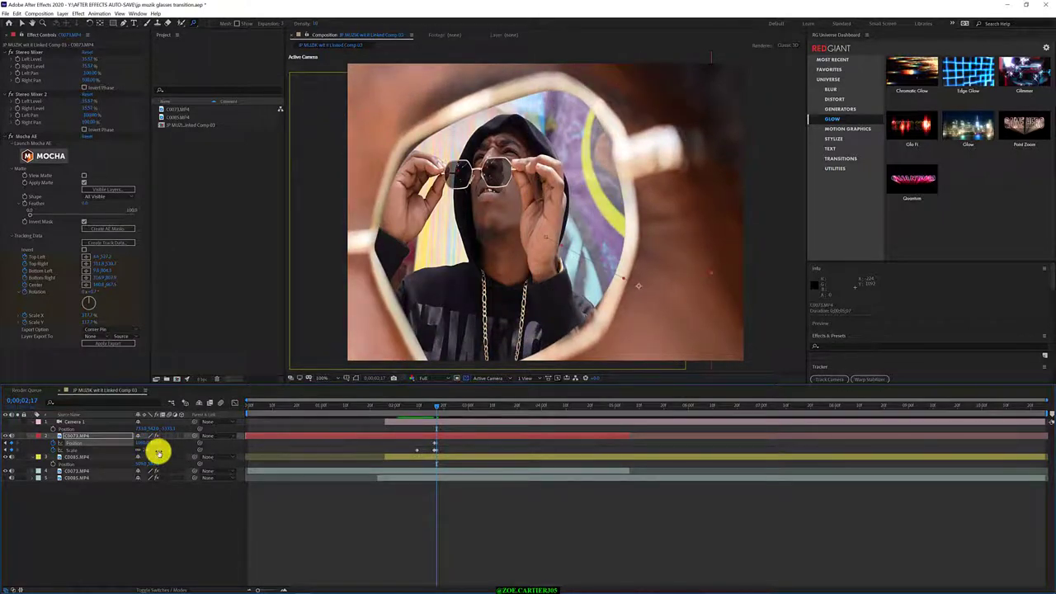
pyautogui.moveTo(158, 452); pyautogui.dragTo(149, 444)
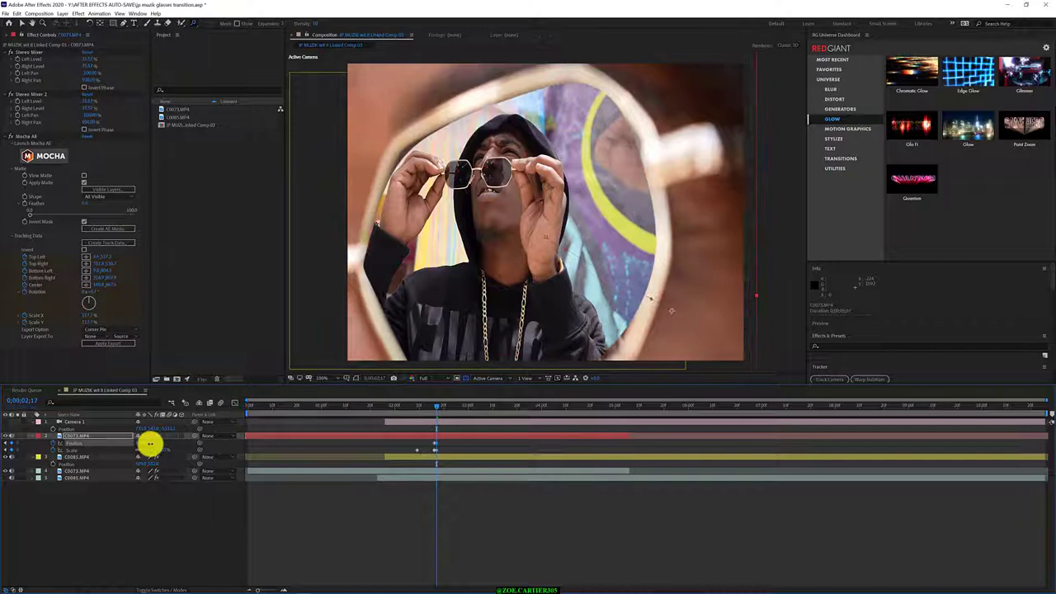
# Select the zoom keyframes at 0;00;02;17 and drag them to adjust their timing
pyautogui.click(437, 445)
pyautogui.click(437, 446)
pyautogui.click(435, 441)
pyautogui.click(436, 441)
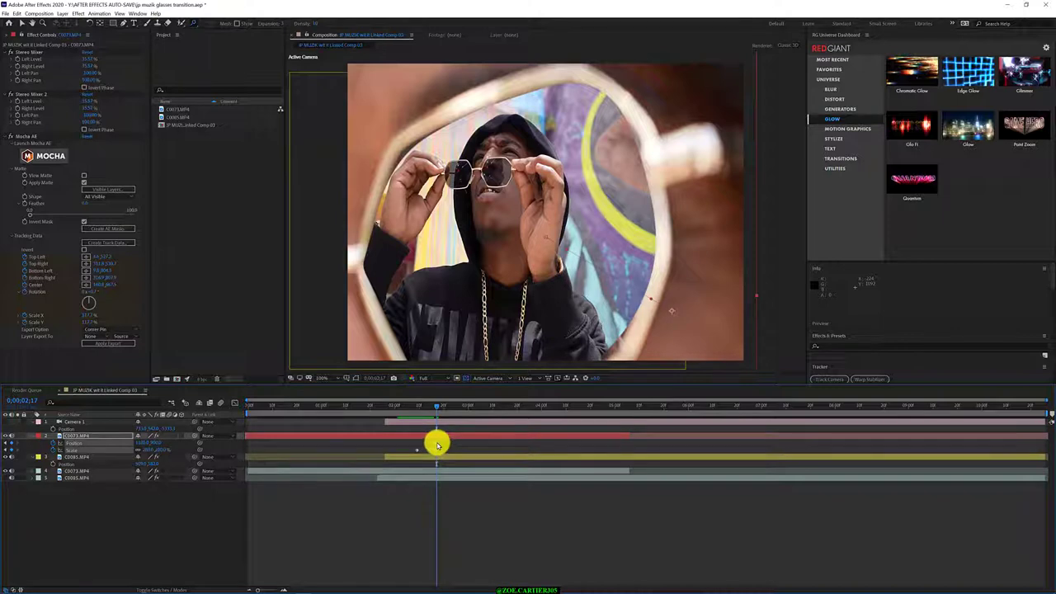
pyautogui.moveTo(437, 444); pyautogui.dragTo(229, 426)
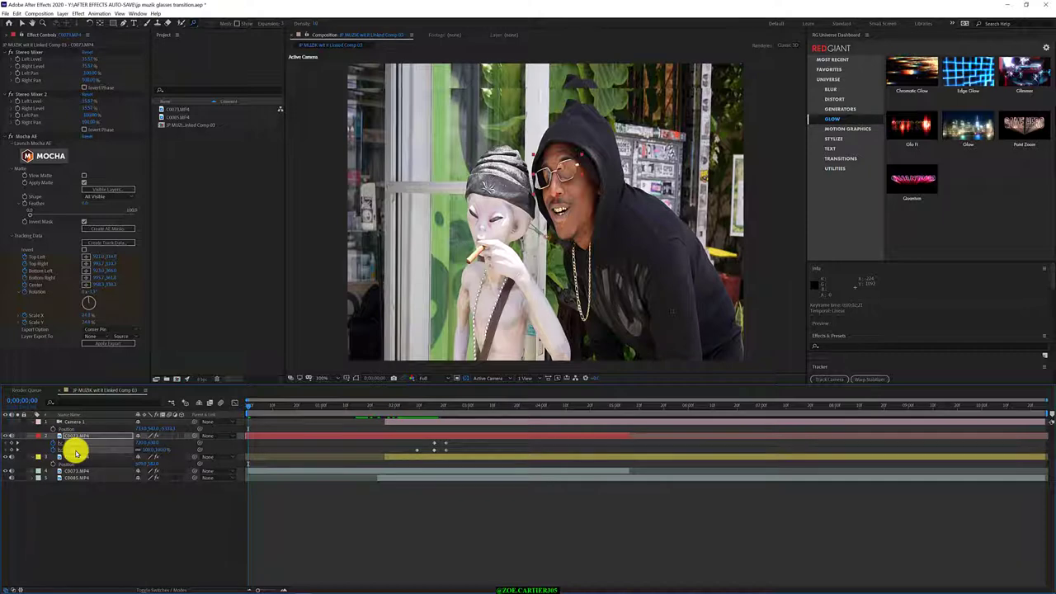
# Apply a context-menu option to C0073.MP4's Position, then preview the opening frames
pyautogui.rightClick(75, 452)
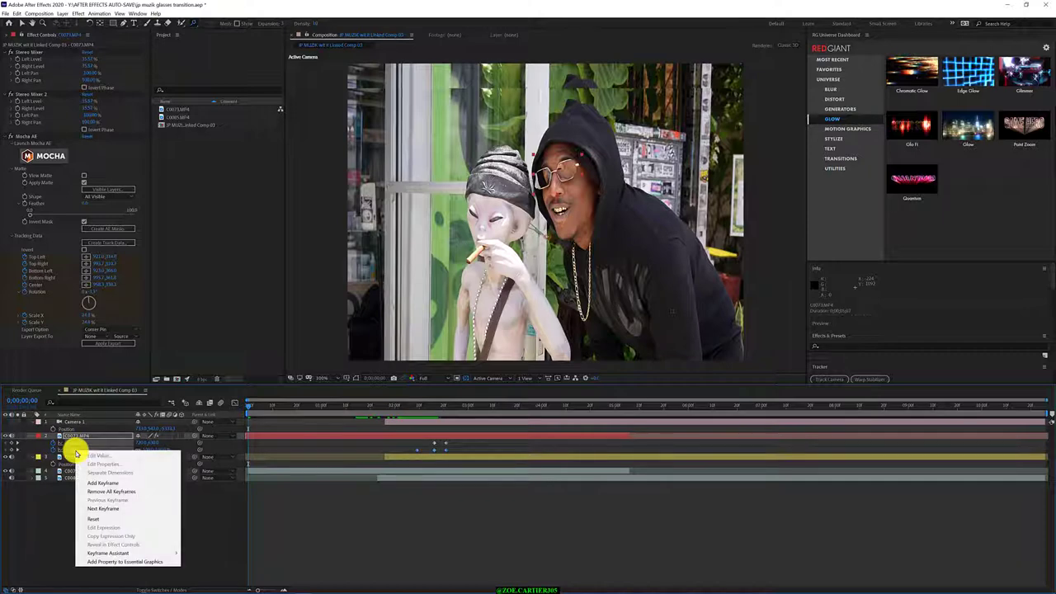
pyautogui.click(101, 522)
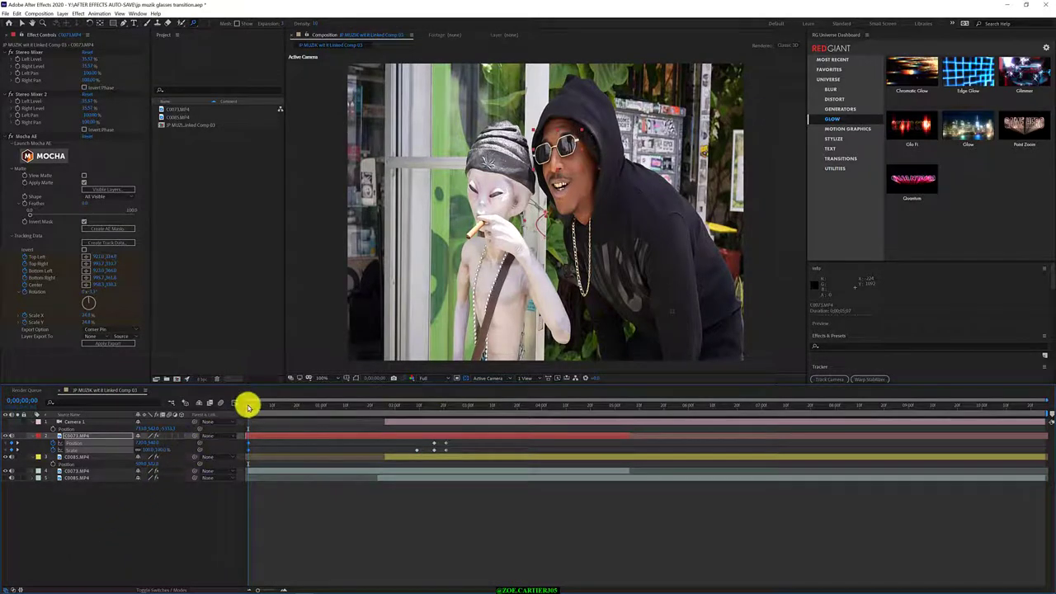
pyautogui.moveTo(248, 405); pyautogui.dragTo(211, 430)
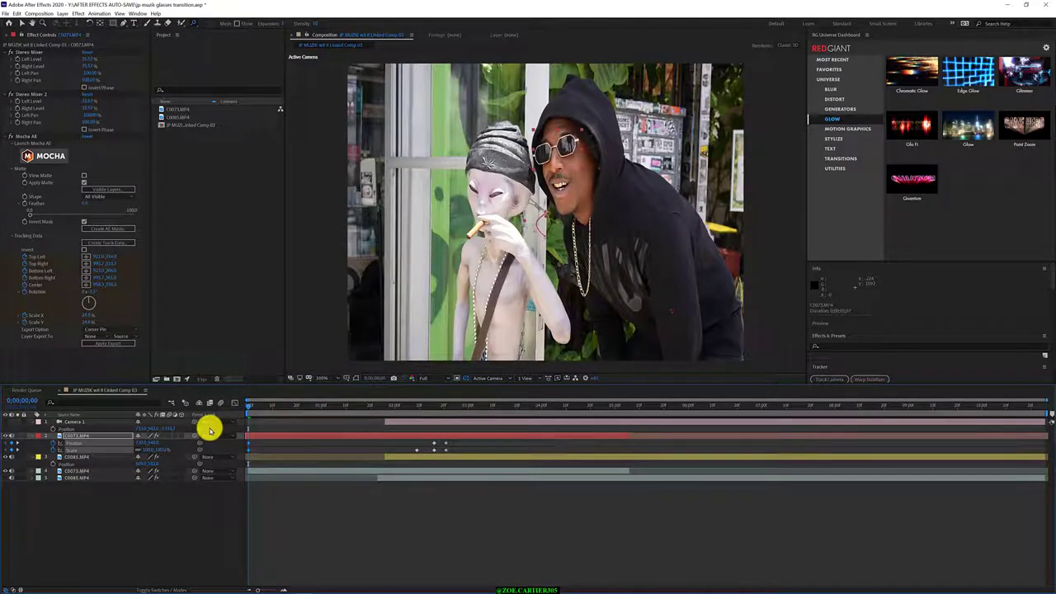
pyautogui.moveTo(209, 428)
pyautogui.mouseDown()
pyautogui.moveTo(259, 441)
pyautogui.moveTo(373, 438)
pyautogui.mouseUp()
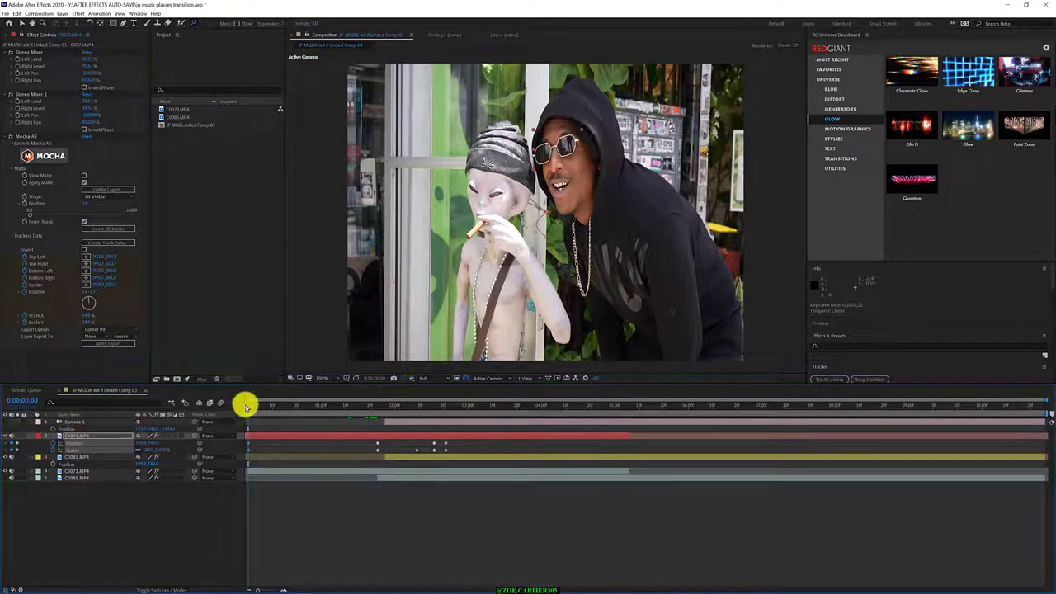
# Move the C0073.MP4 Position keyframe to the playhead at 0;00;02;07
pyautogui.moveTo(246, 405); pyautogui.dragTo(388, 460)
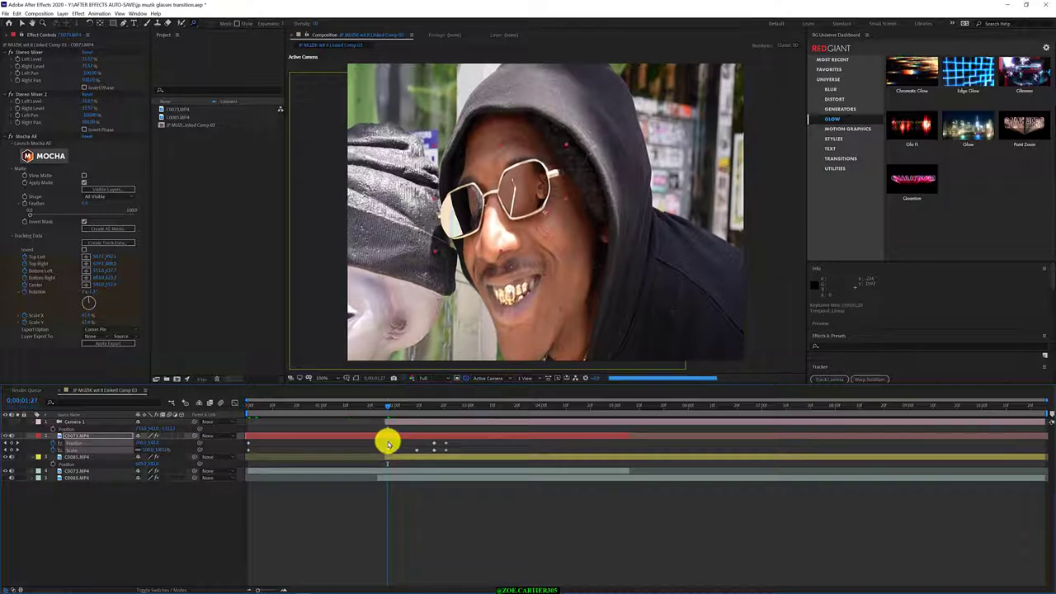
pyautogui.moveTo(385, 443)
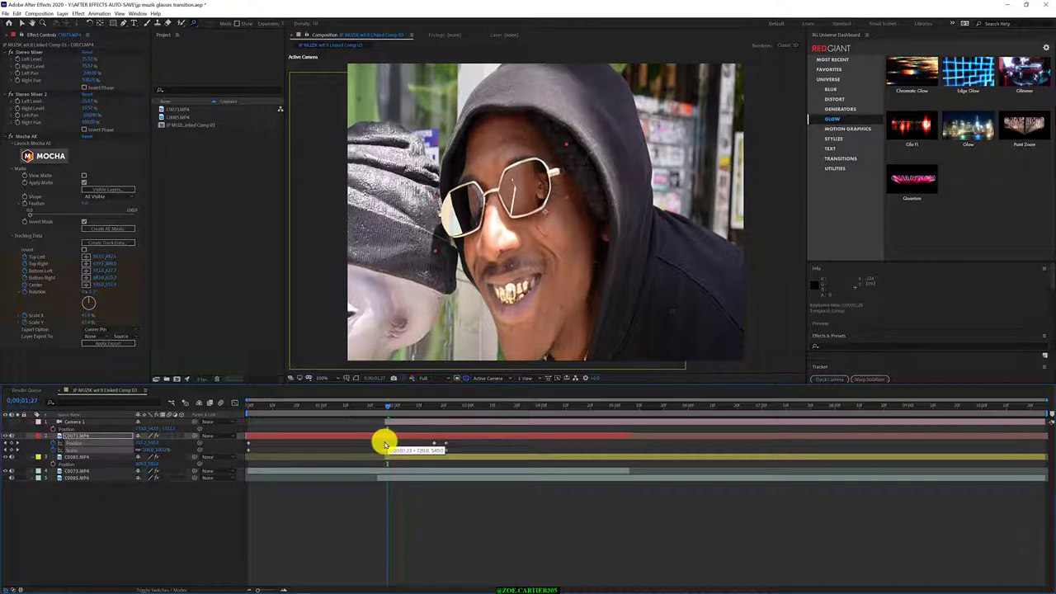
pyautogui.click(369, 406)
pyautogui.moveTo(378, 410); pyautogui.dragTo(414, 425)
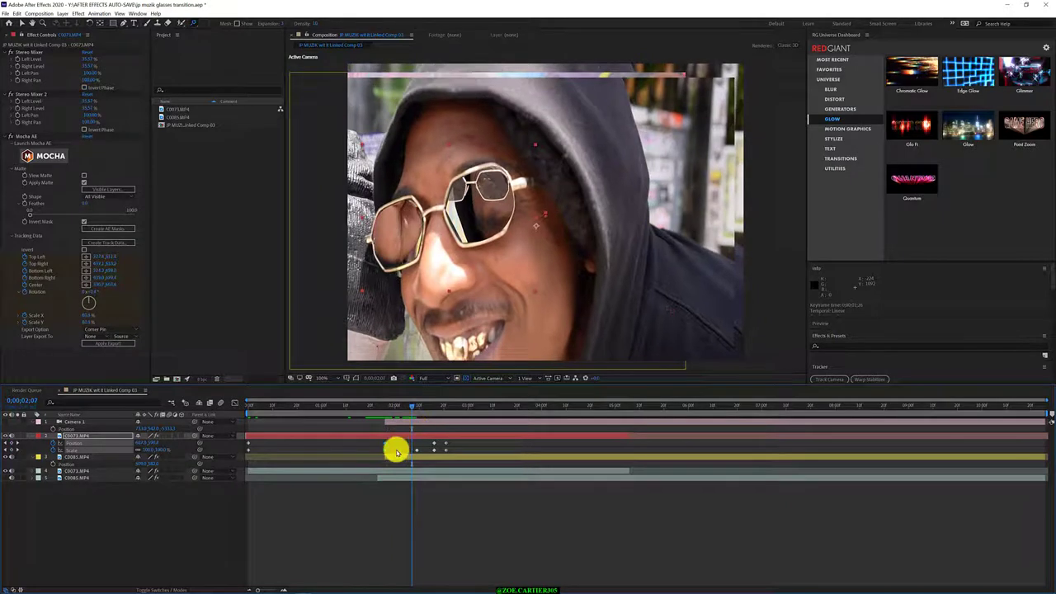
pyautogui.click(387, 449)
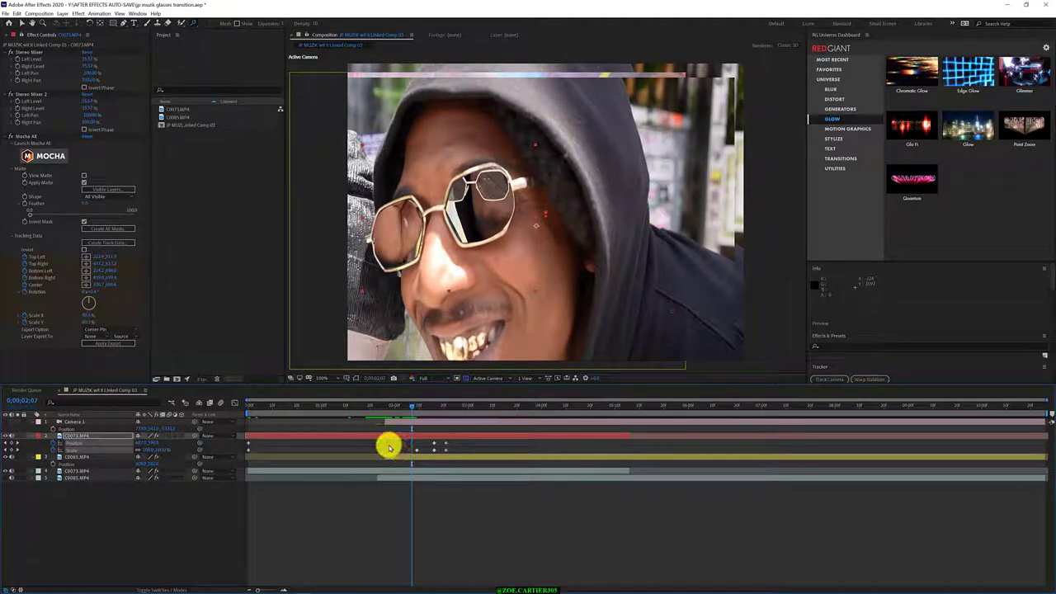
pyautogui.moveTo(386, 446); pyautogui.dragTo(454, 424)
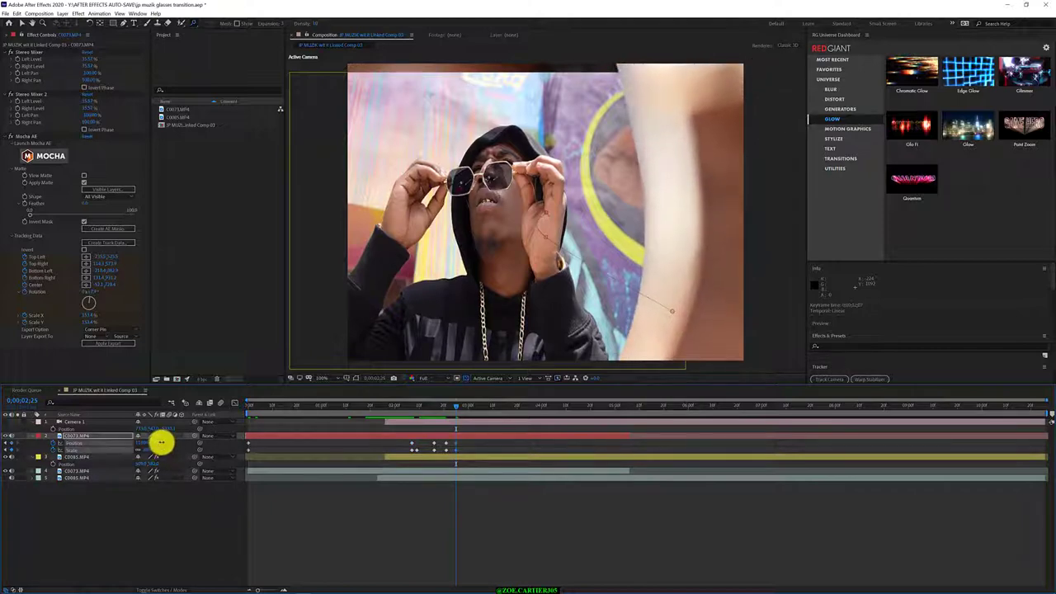
# Re-adjust the C0073.MP4 position to realign the frame and shift the layer earlier
pyautogui.click(157, 442)
pyautogui.moveTo(145, 444); pyautogui.dragTo(174, 441)
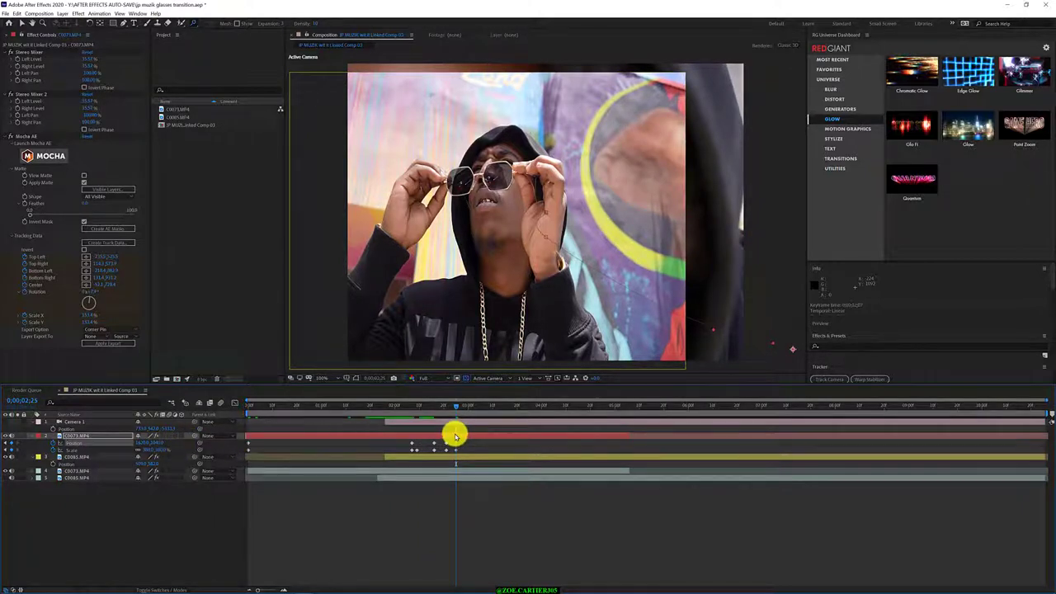
pyautogui.moveTo(456, 436); pyautogui.dragTo(419, 437)
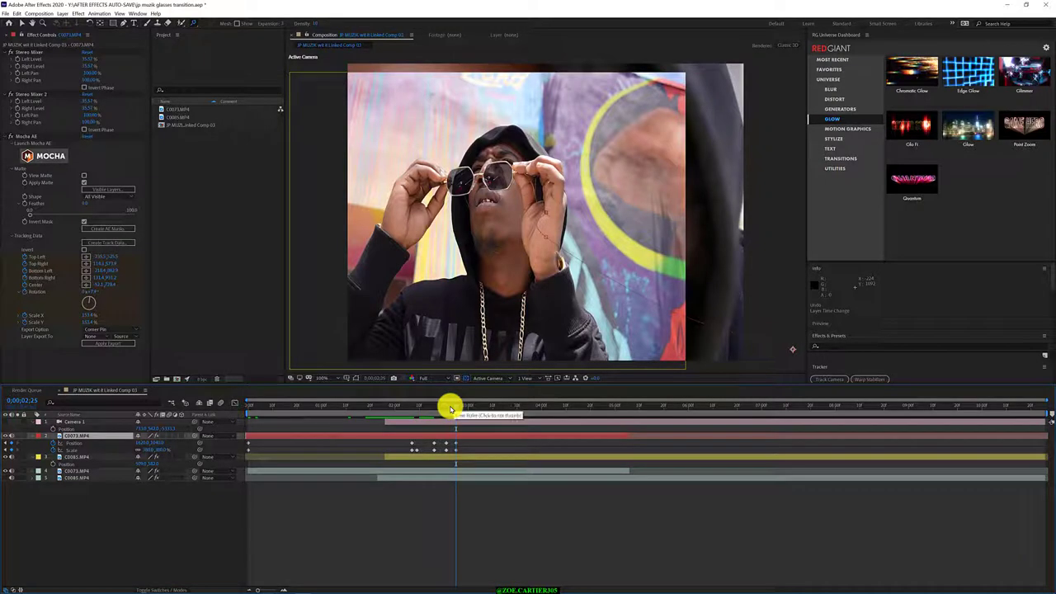
pyautogui.hotkey('ctrl', 'z')
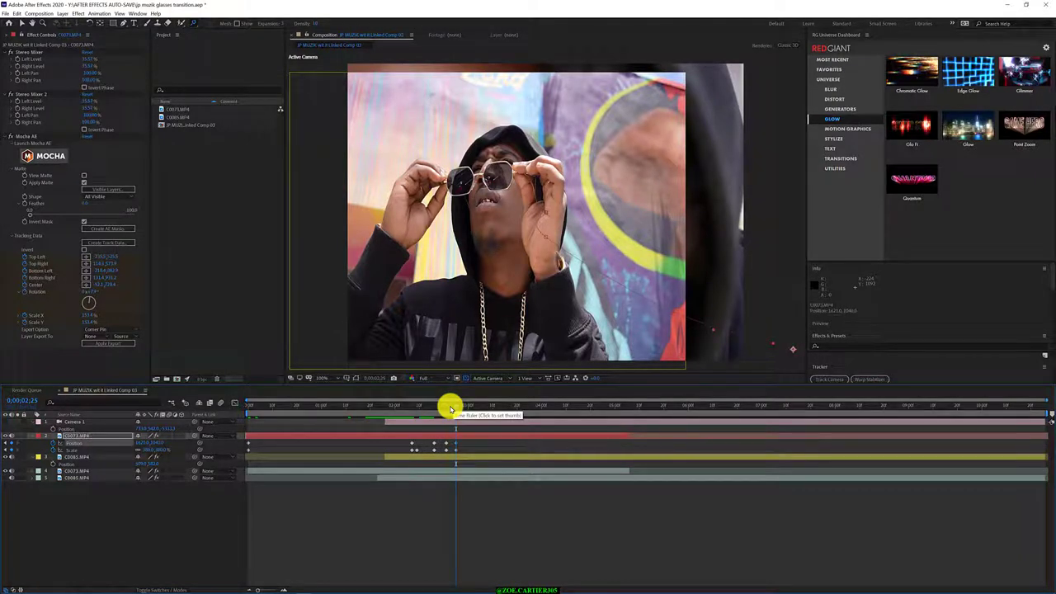
pyautogui.press('pagedown')
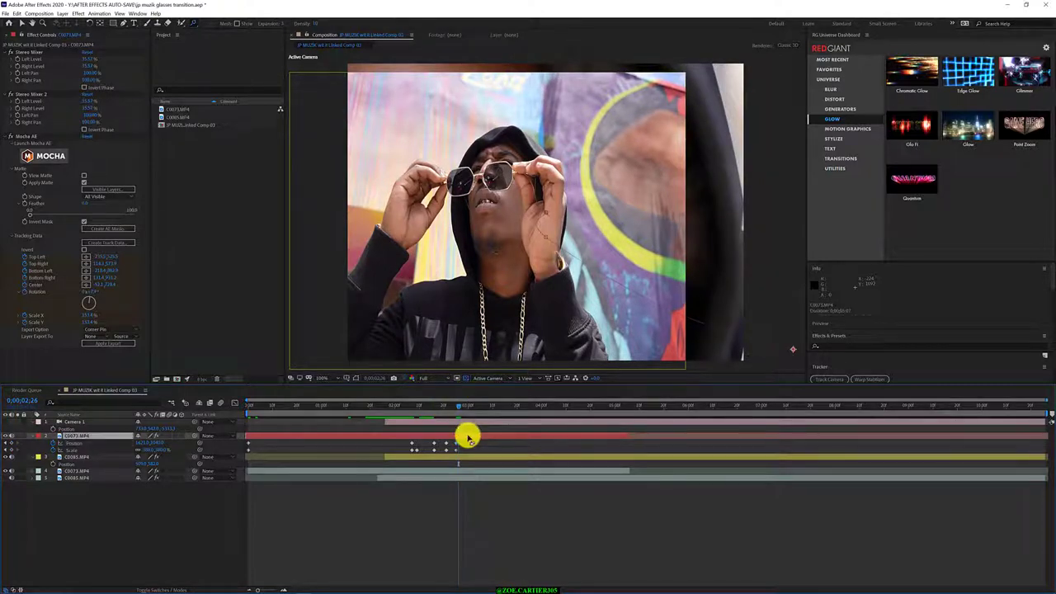
# Split C0073.MP4 at 0;00;02;26 with Edit > Split Layer and preview the following frames
pyautogui.click(44, 16)
pyautogui.press('Down')
pyautogui.press('Down')
pyautogui.press('Down')
pyautogui.press('Down')
pyautogui.press('Down')
pyautogui.press('Down')
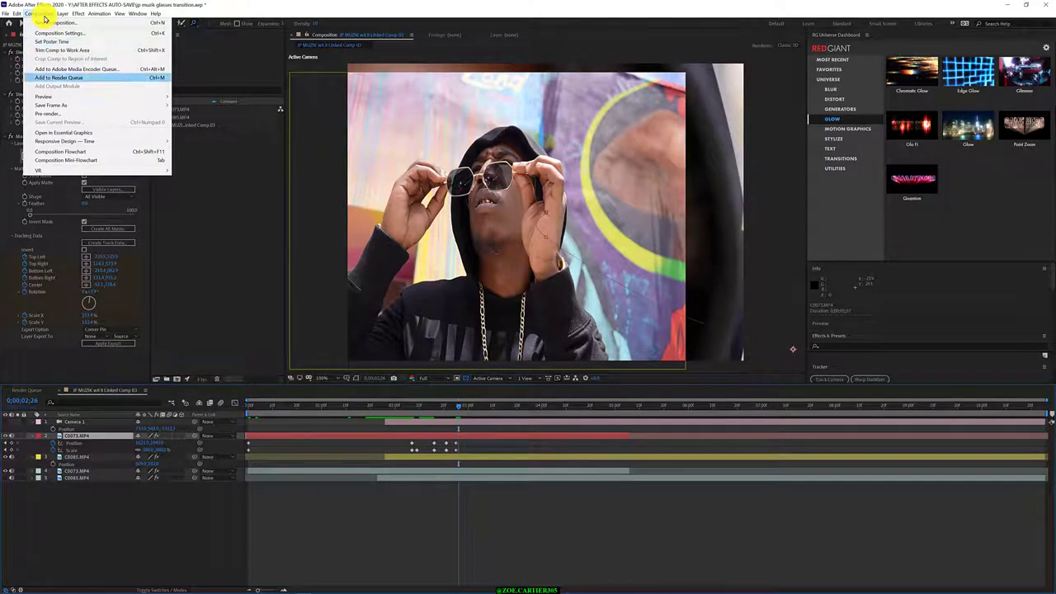
pyautogui.press('Up')
pyautogui.press('Up')
pyautogui.press('Up')
pyautogui.press('Up')
pyautogui.press('Up')
pyautogui.press('Up')
pyautogui.press('Up')
pyautogui.press('Up')
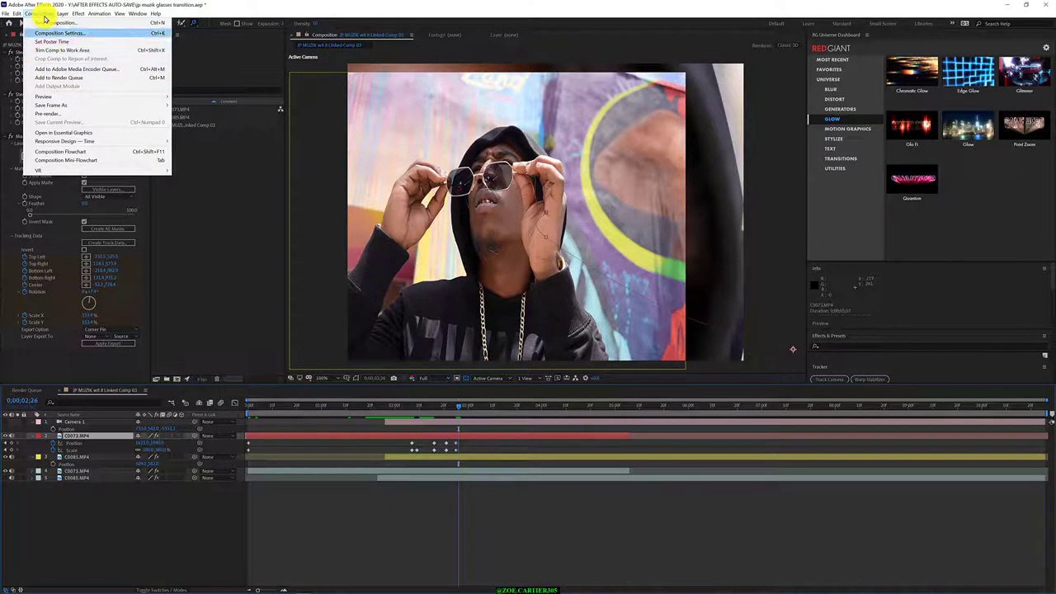
pyautogui.press('Left')
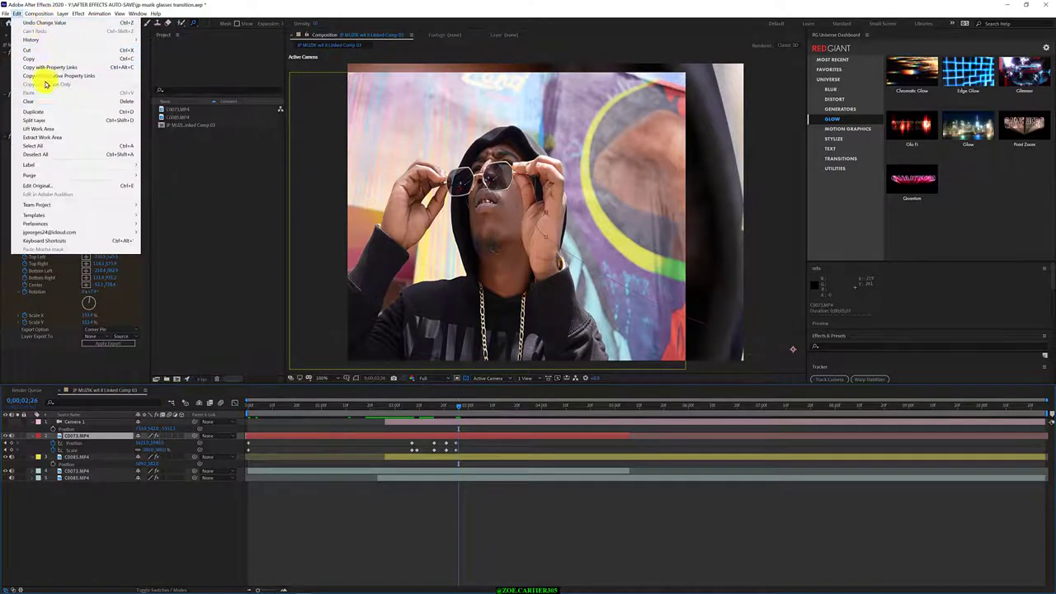
pyautogui.click(46, 121)
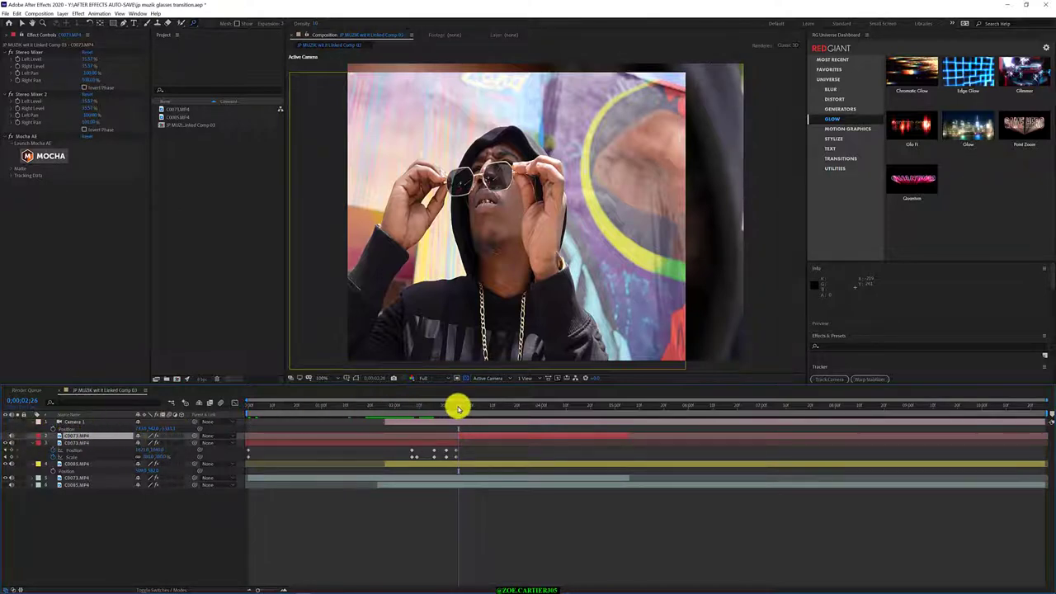
pyautogui.click(452, 408)
pyautogui.moveTo(452, 407); pyautogui.dragTo(474, 409)
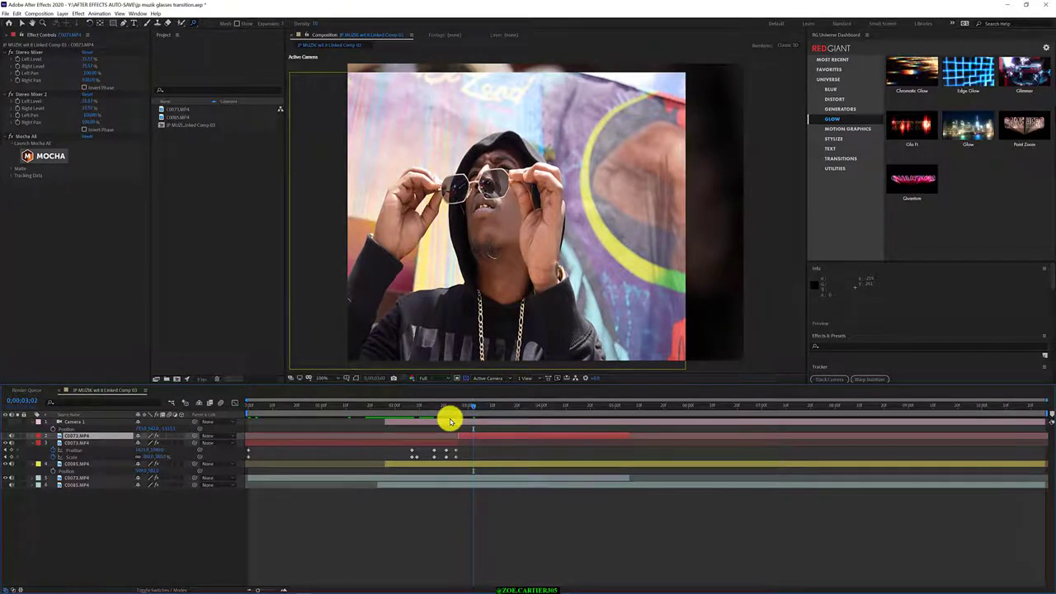
# Toggle C0085.MP4's visibility off and back on, then bring Premiere Pro forward
pyautogui.click(482, 465)
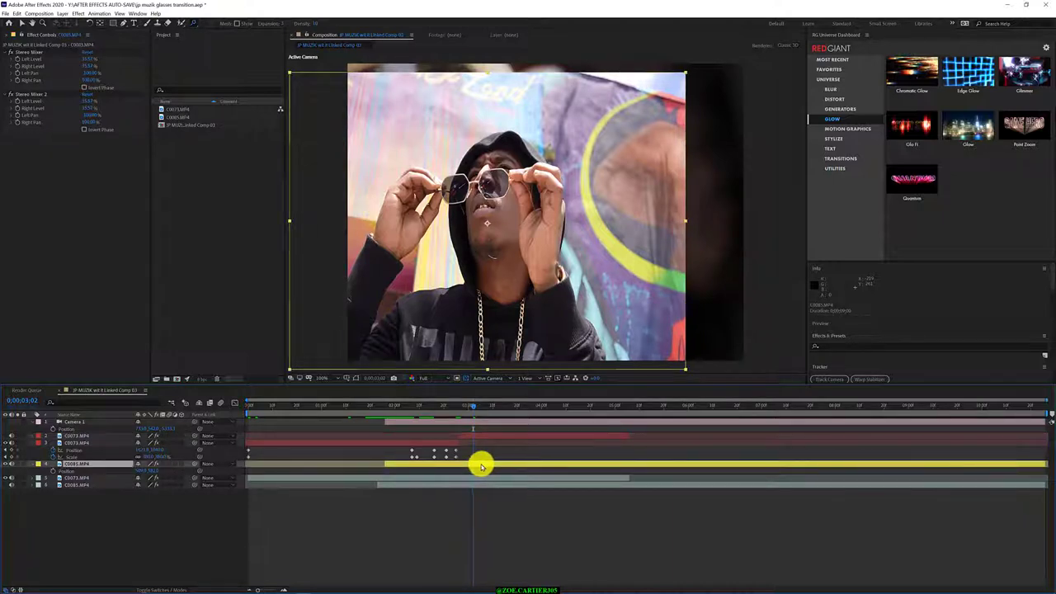
pyautogui.click(7, 478)
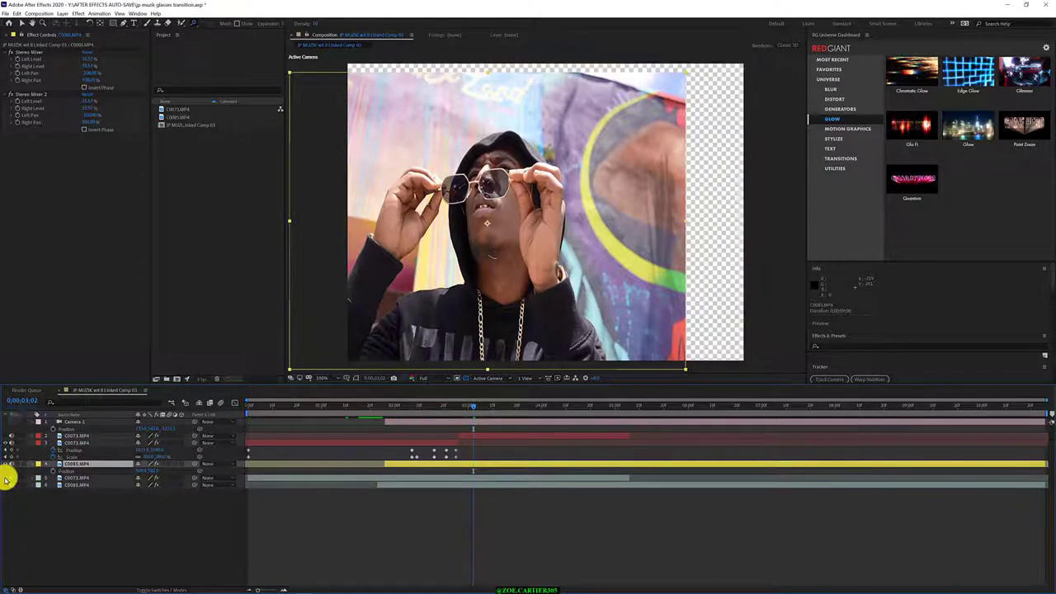
pyautogui.click(6, 479)
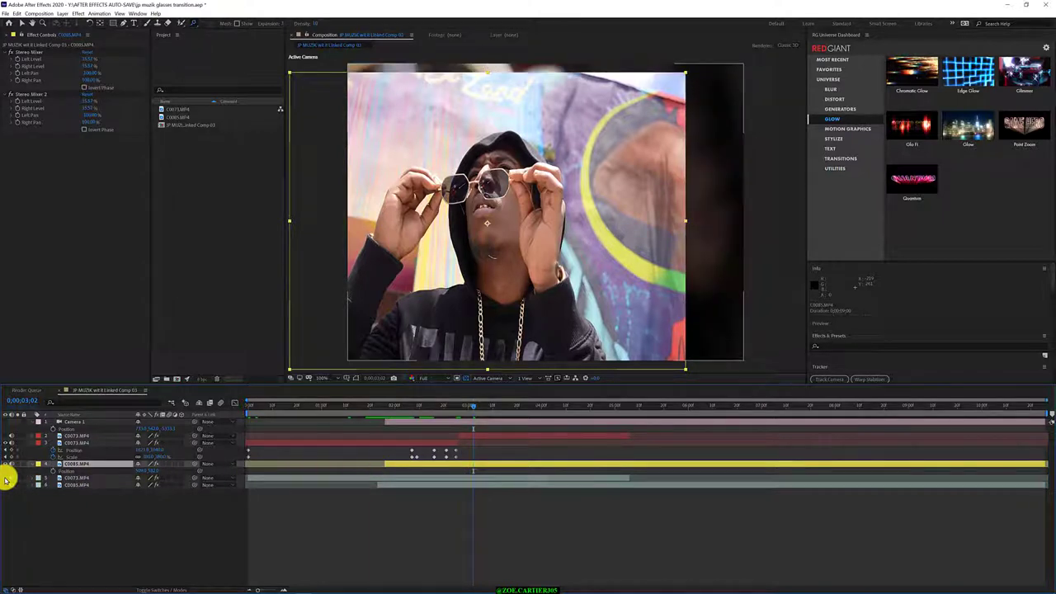
pyautogui.click(56, 481)
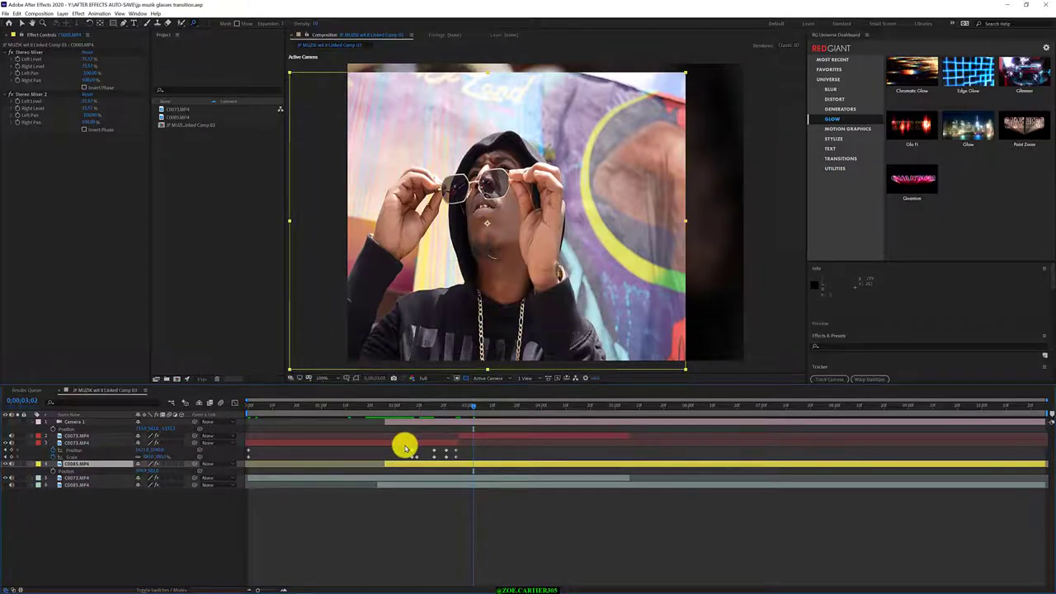
pyautogui.moveTo(330, 571)
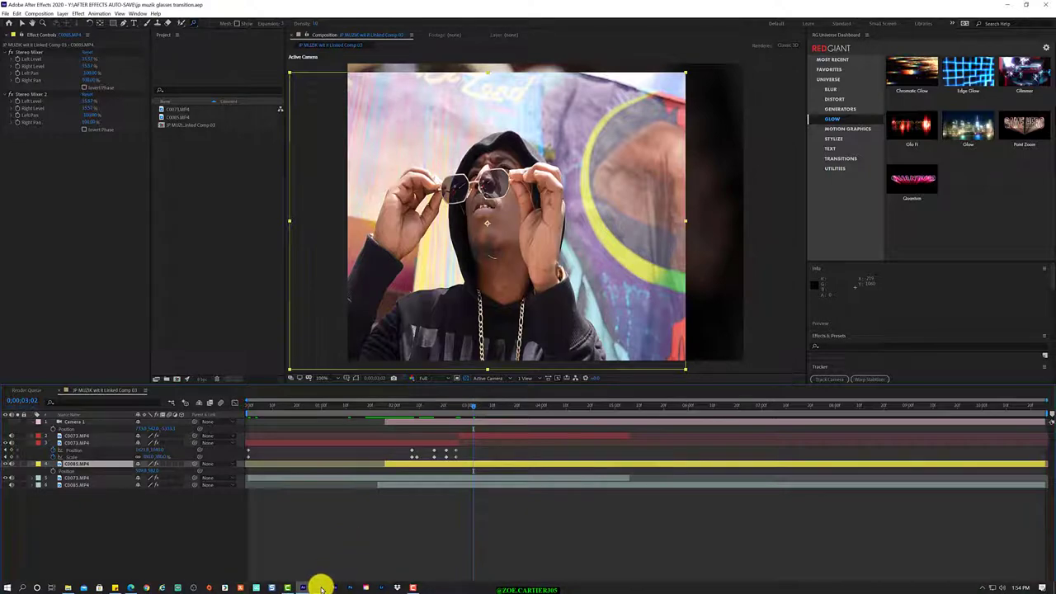
# In Premiere Pro, play back the sequence from an earlier point to review the transition
pyautogui.click(321, 587)
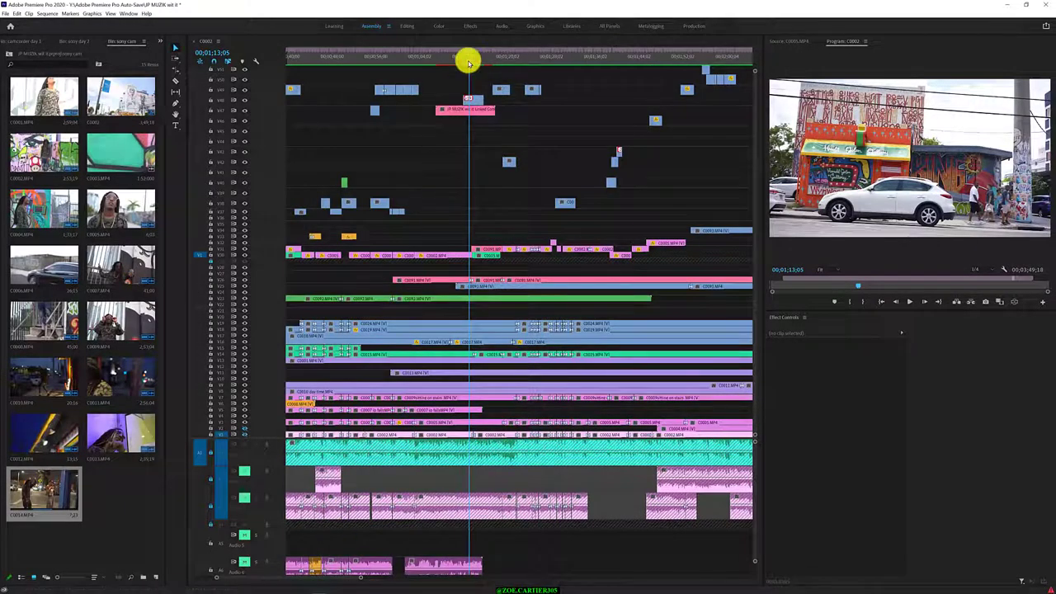
pyautogui.moveTo(468, 61); pyautogui.dragTo(433, 77)
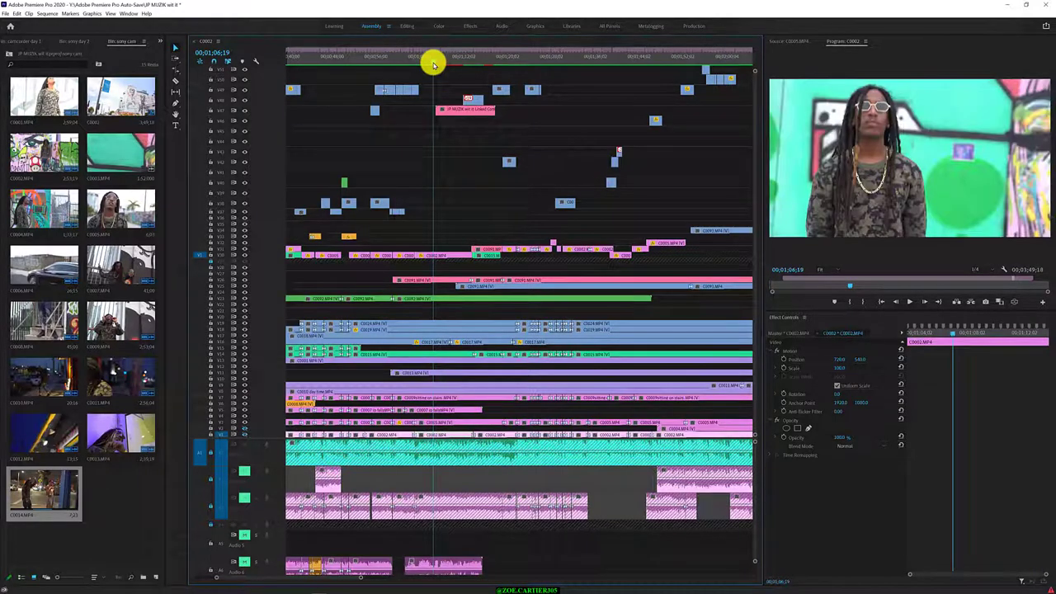
pyautogui.press('space')
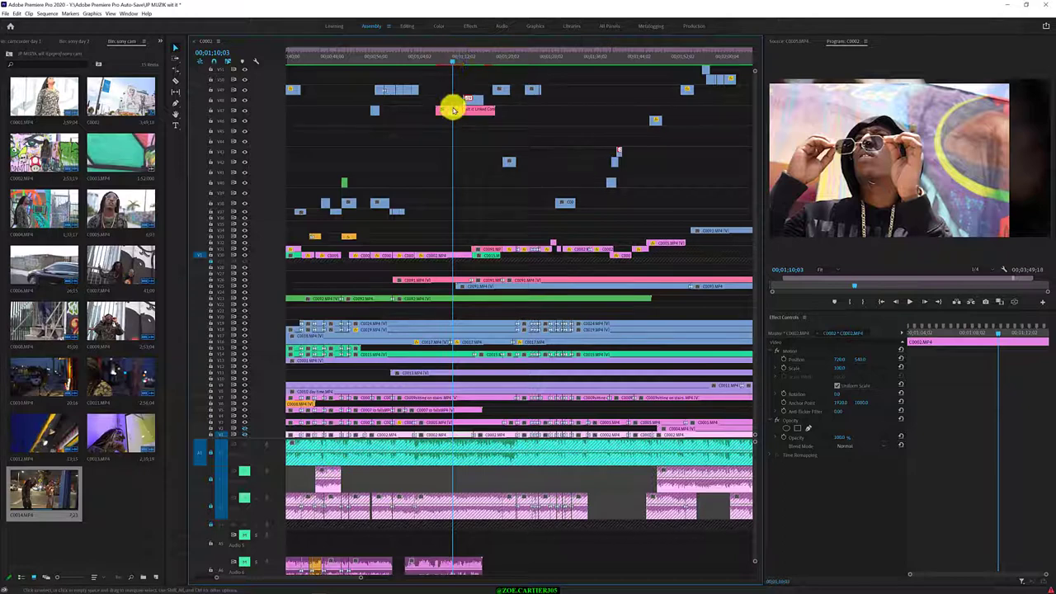
pyautogui.hscroll(-1, 451, 311)
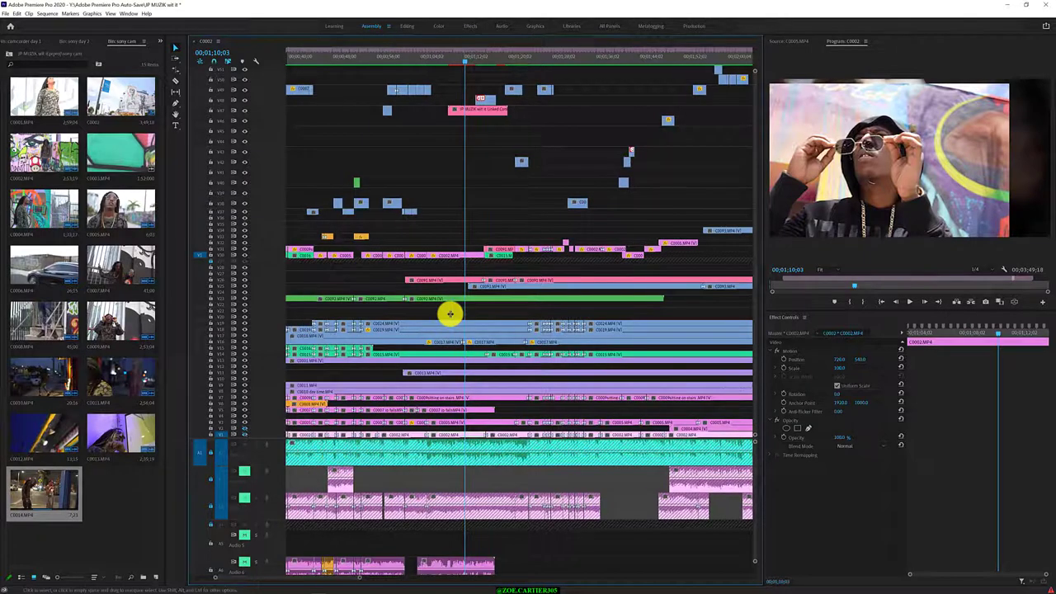
pyautogui.hscroll(1, 450, 313)
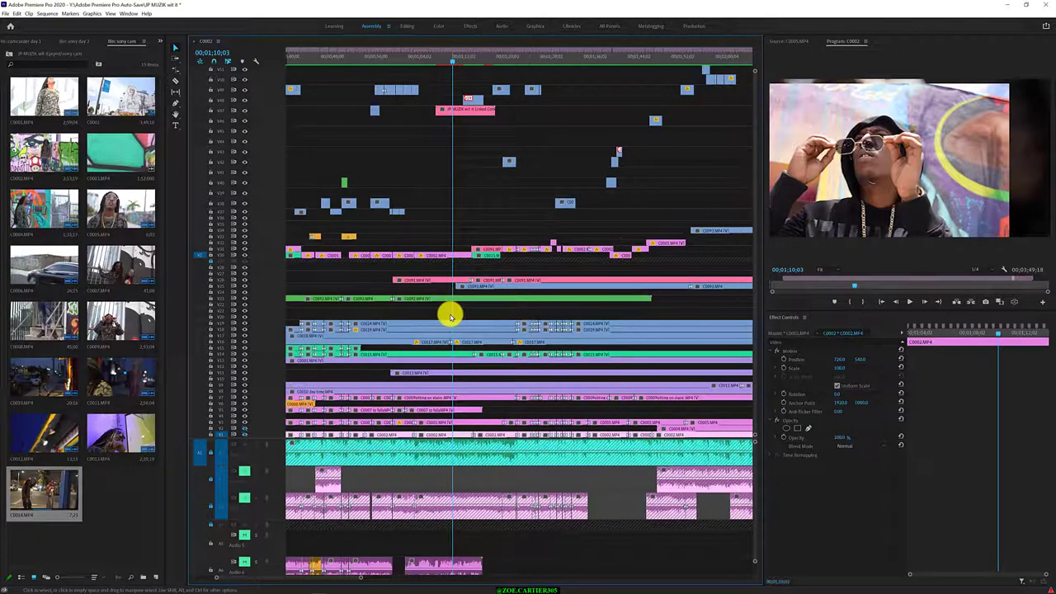
# Move the C0005.MP4 clip up to the top track and delete it
pyautogui.click(462, 426)
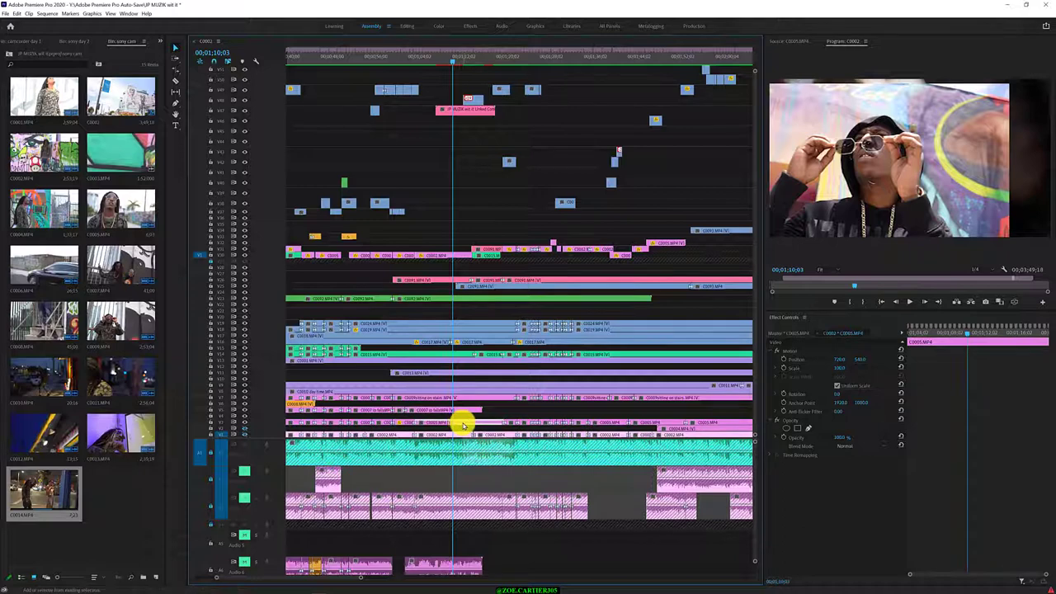
pyautogui.moveTo(462, 424); pyautogui.dragTo(469, 83)
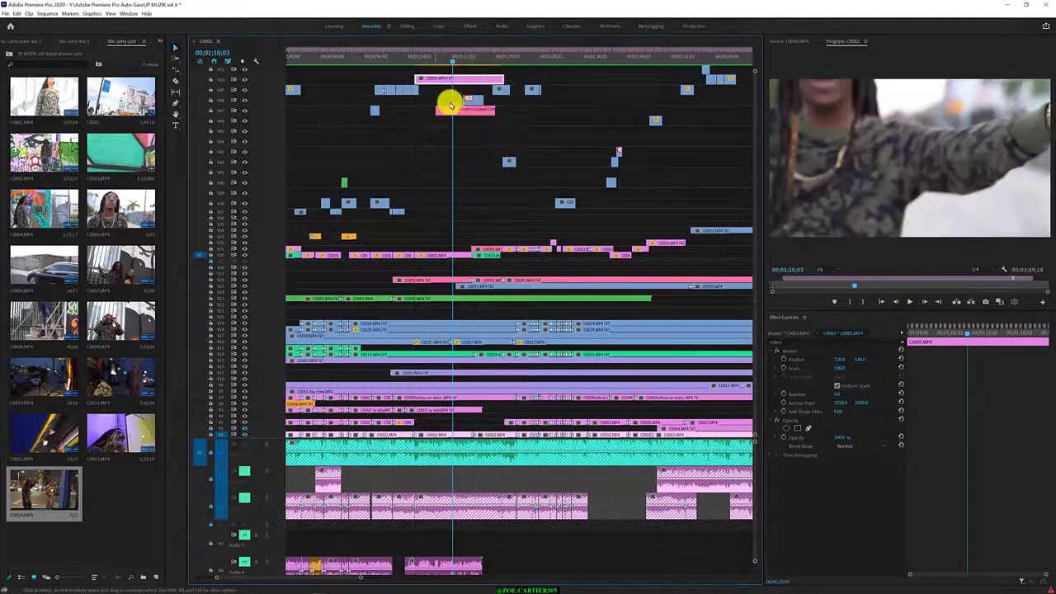
pyautogui.press('Delete')
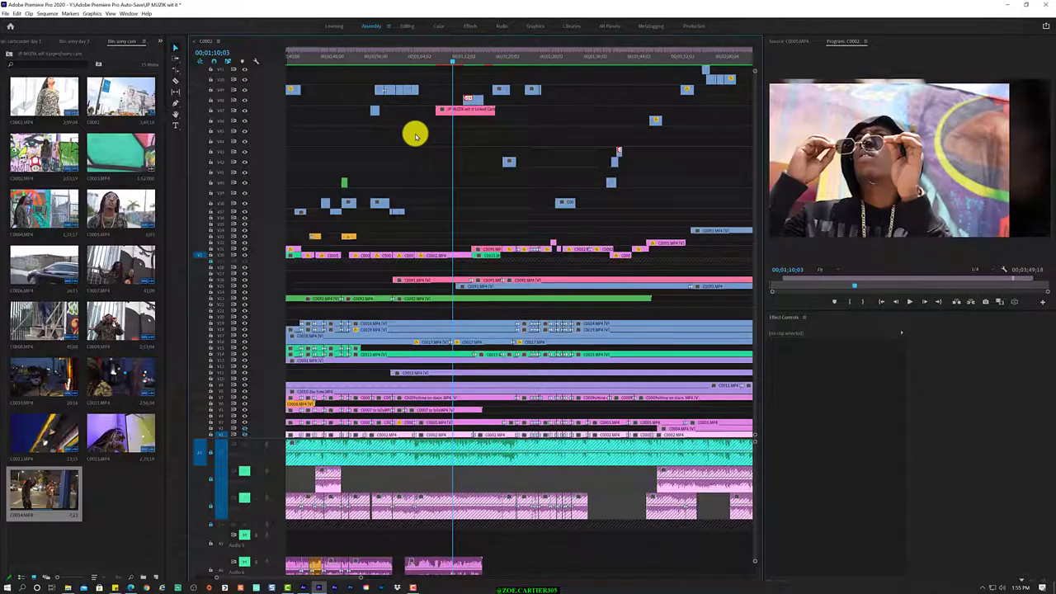
pyautogui.hotkey('alt', 'Tab')
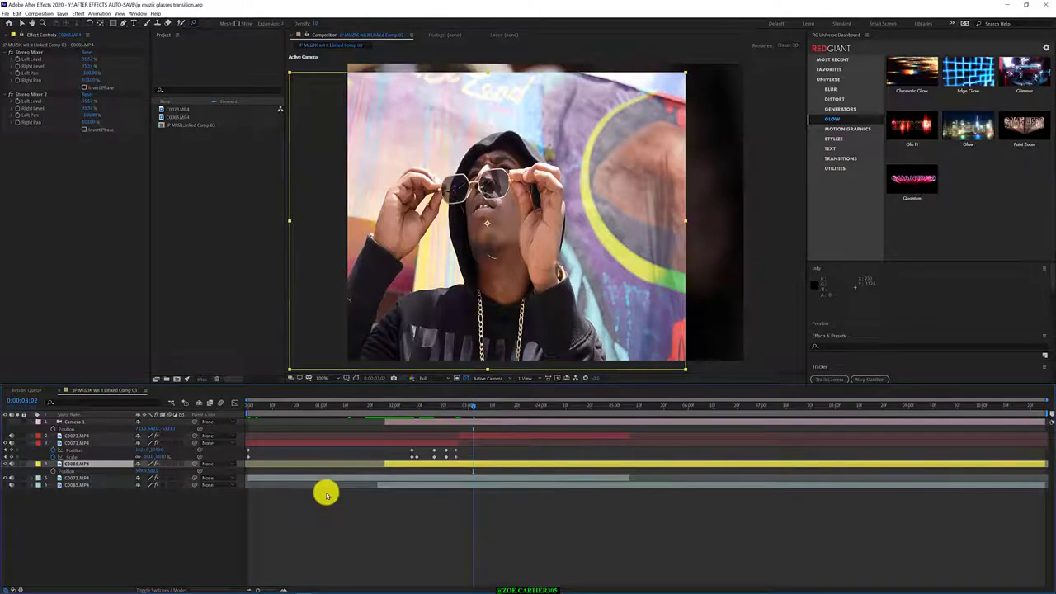
pyautogui.hotkey('alt', 'Tab')
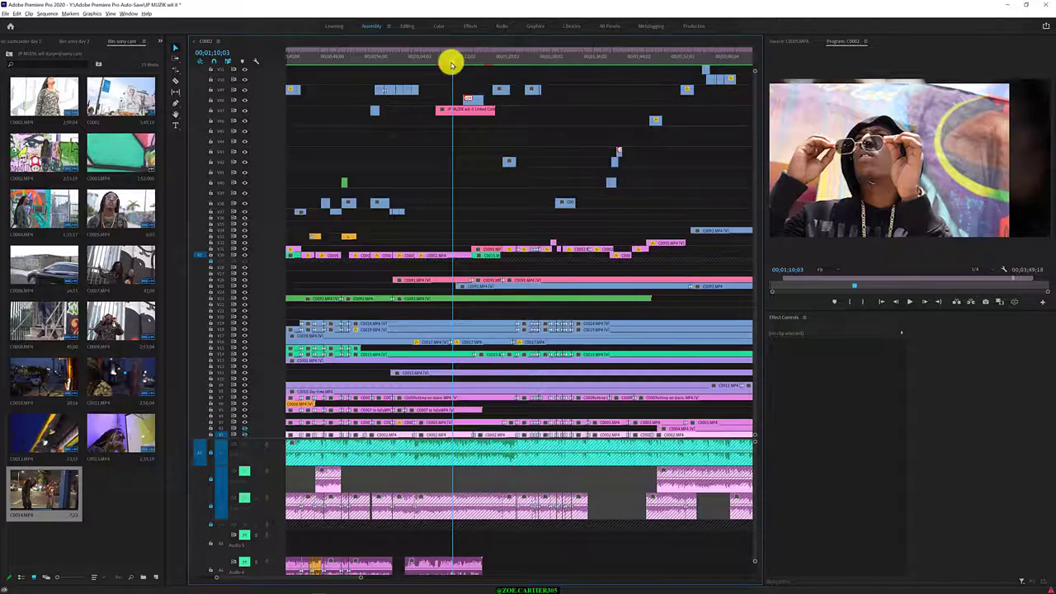
# Scrub back to 01;05;22, then forward to 01;09;26 on the man raising his sunglasses
pyautogui.moveTo(451, 63); pyautogui.dragTo(428, 63)
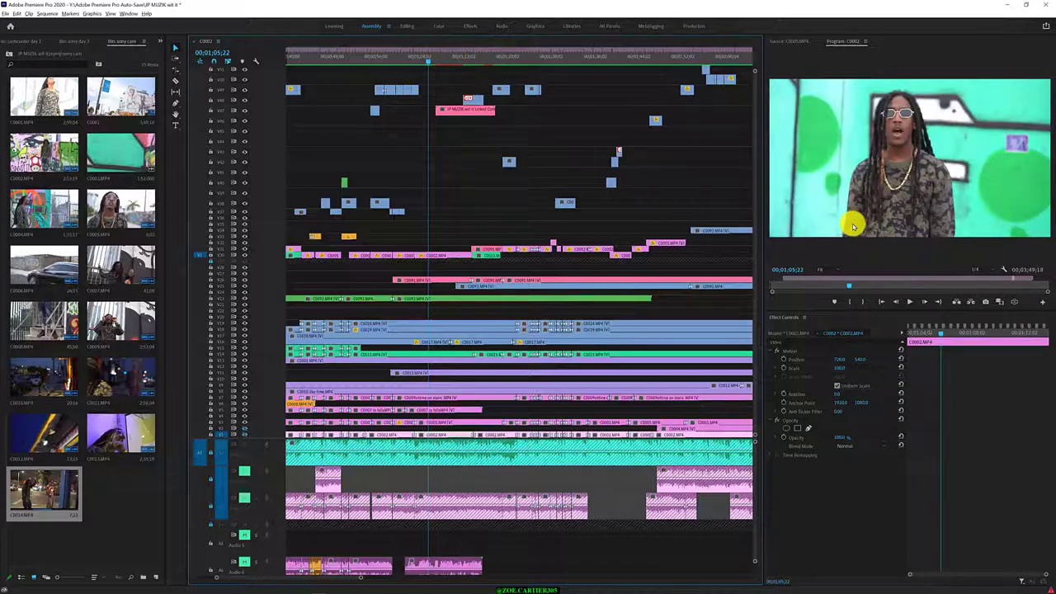
pyautogui.moveTo(428, 66); pyautogui.dragTo(450, 64)
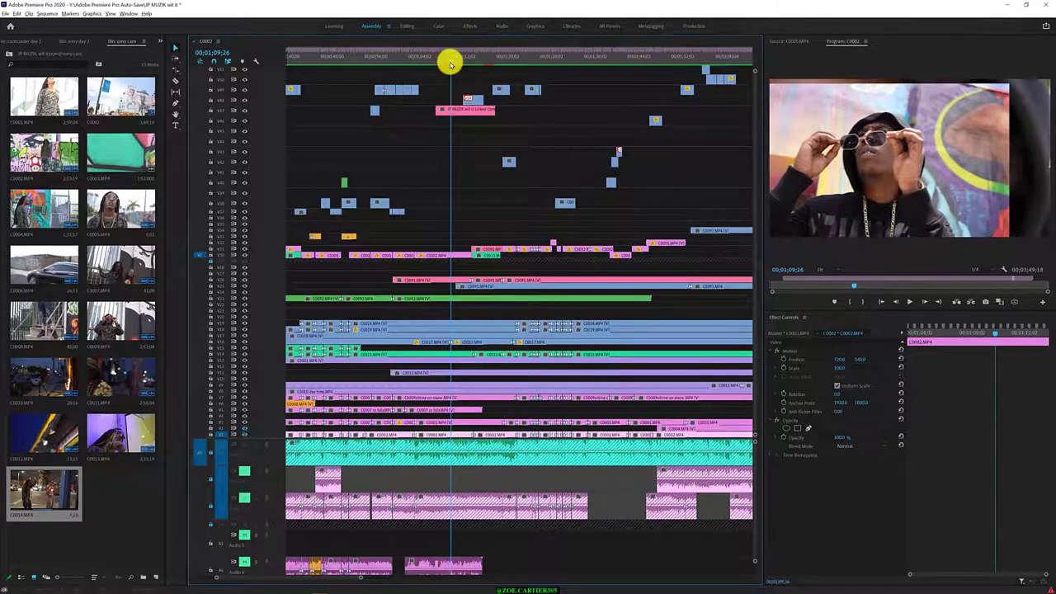
# Zoom the timeline in around 01;09;26 so the transition clips appear wide
pyautogui.scroll(1, 451, 65)
pyautogui.scroll(-1, 450, 64)
pyautogui.scroll(1, 450, 64)
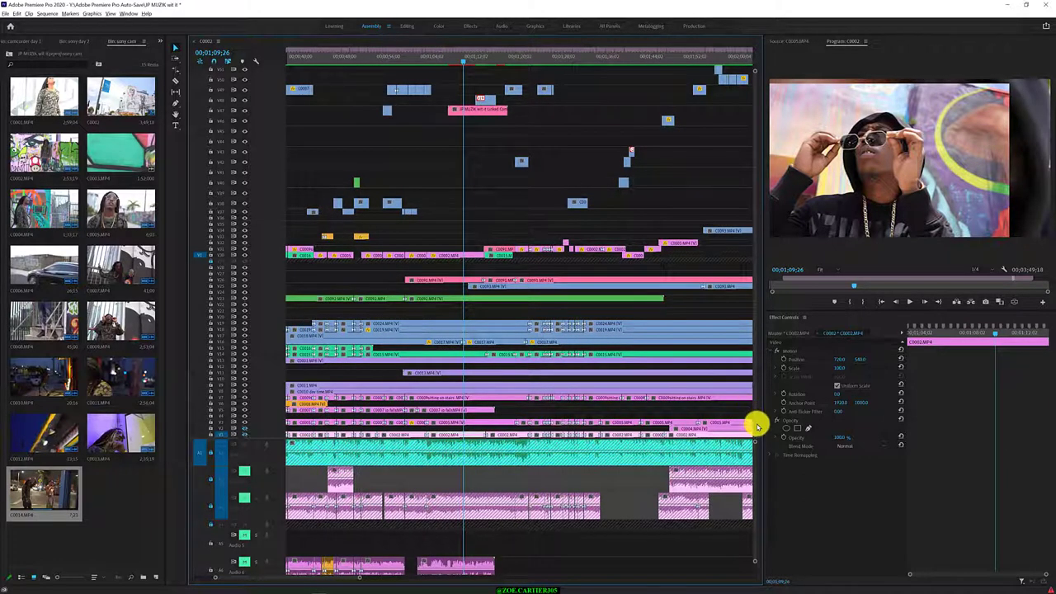
pyautogui.scroll(3, 753, 388)
pyautogui.scroll(-3, 751, 421)
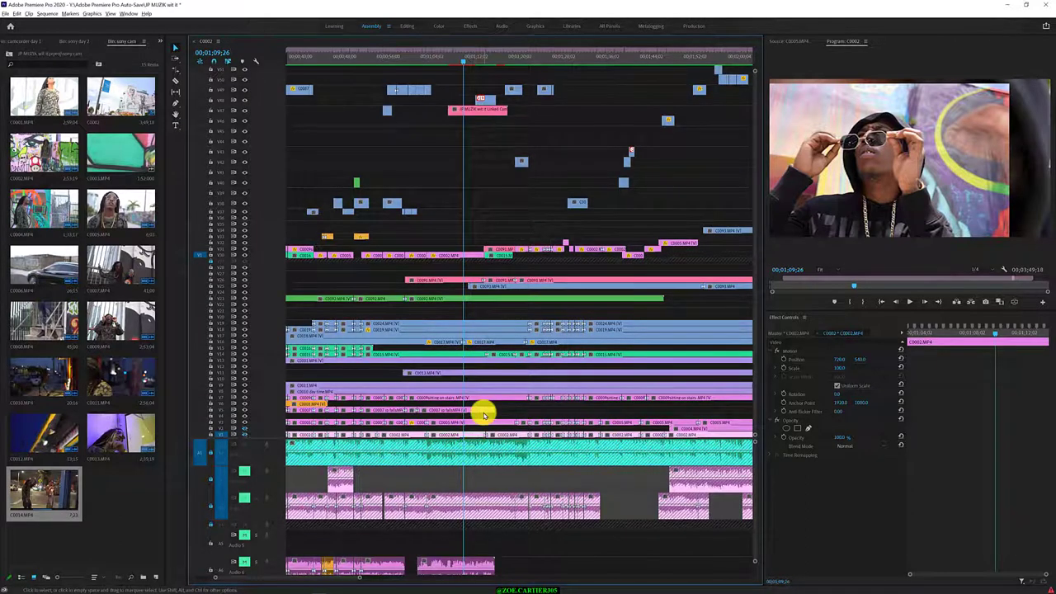
pyautogui.hscroll(-3, 484, 415)
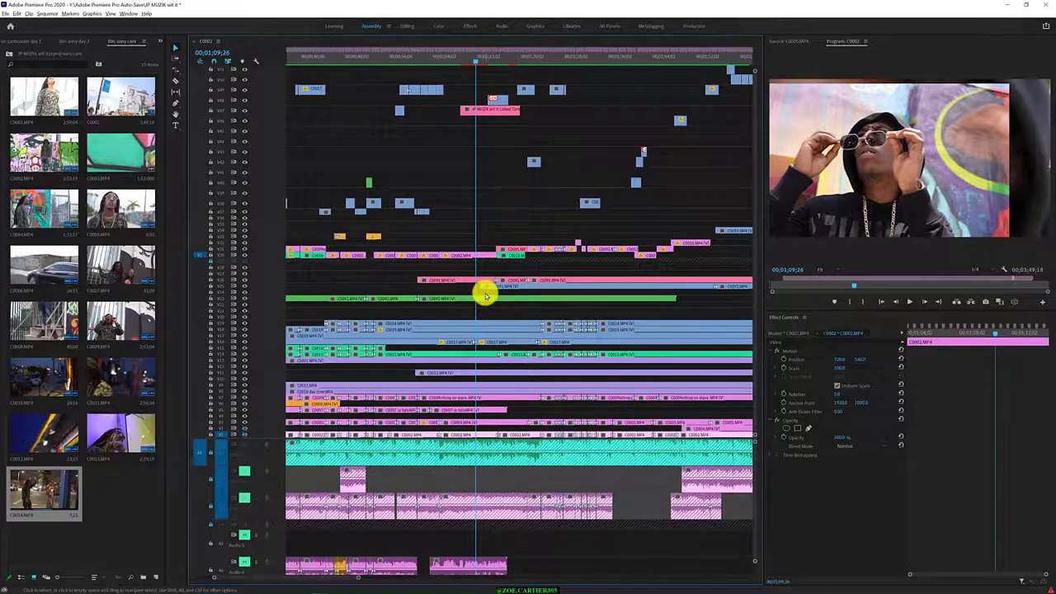
pyautogui.scroll(3, 486, 293)
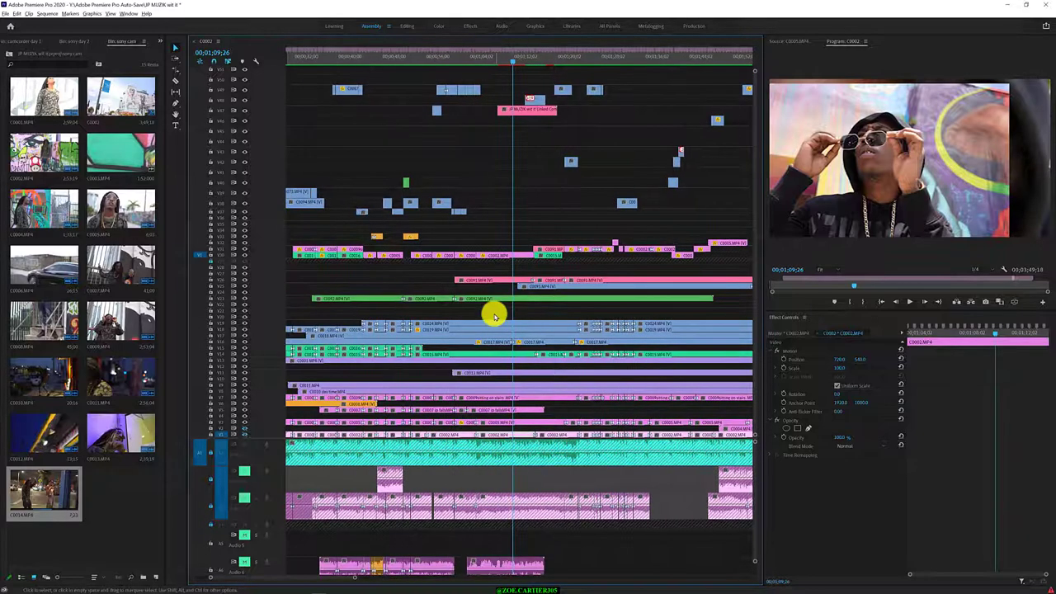
pyautogui.scroll(4, 493, 314)
pyautogui.scroll(-15, 496, 316)
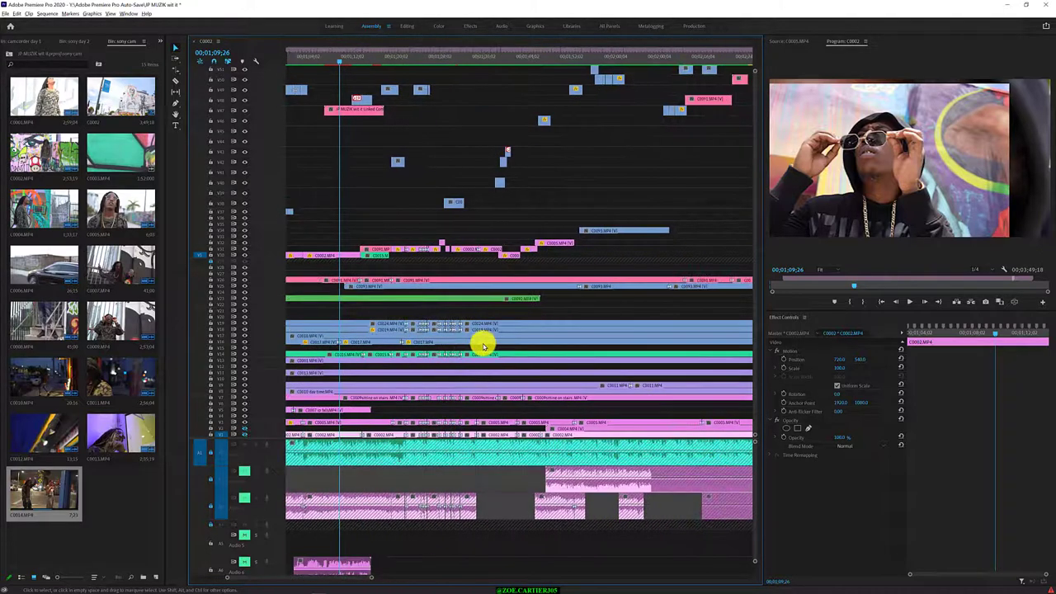
pyautogui.scroll(10, 485, 347)
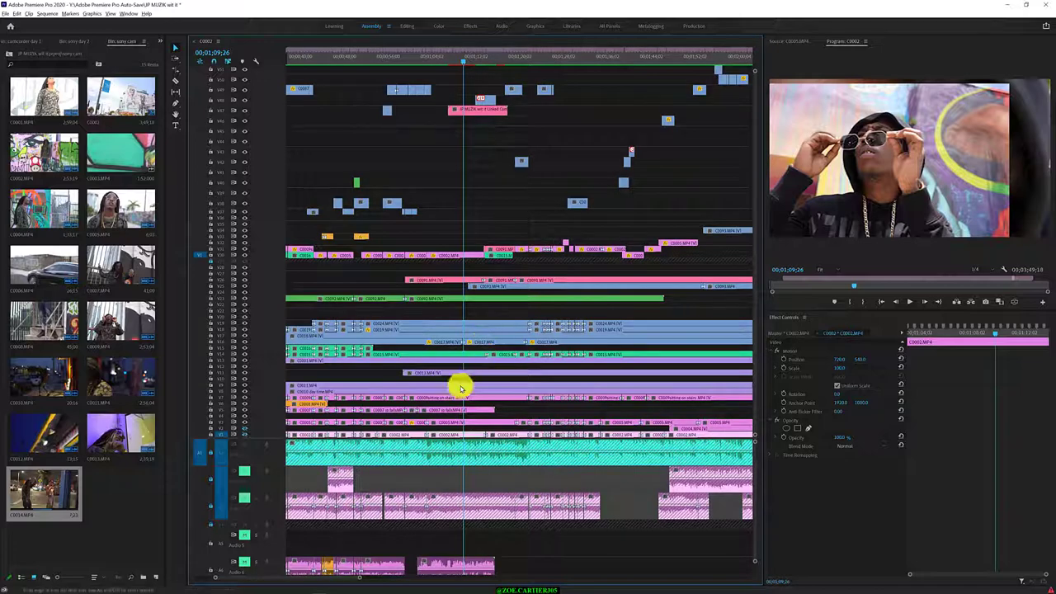
pyautogui.moveTo(354, 575); pyautogui.dragTo(314, 576)
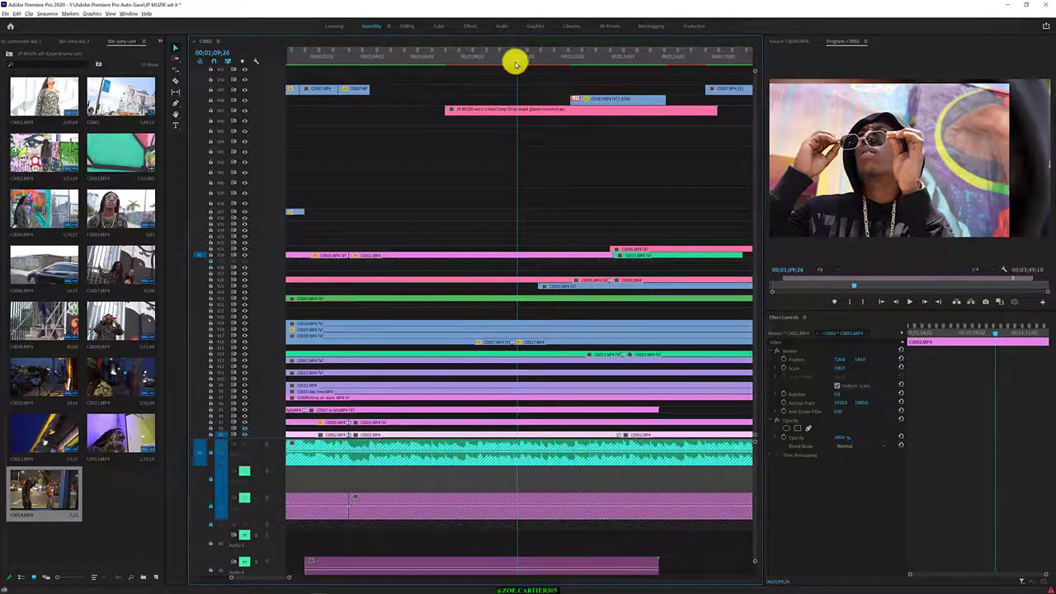
# Retime clip C0003.MP4 on the upper track to line up with the glasses transition
pyautogui.moveTo(514, 61); pyautogui.dragTo(515, 84)
pyautogui.moveTo(595, 100); pyautogui.dragTo(536, 100)
pyautogui.moveTo(517, 64)
pyautogui.mouseDown()
pyautogui.moveTo(500, 64)
pyautogui.moveTo(521, 69)
pyautogui.mouseUp()
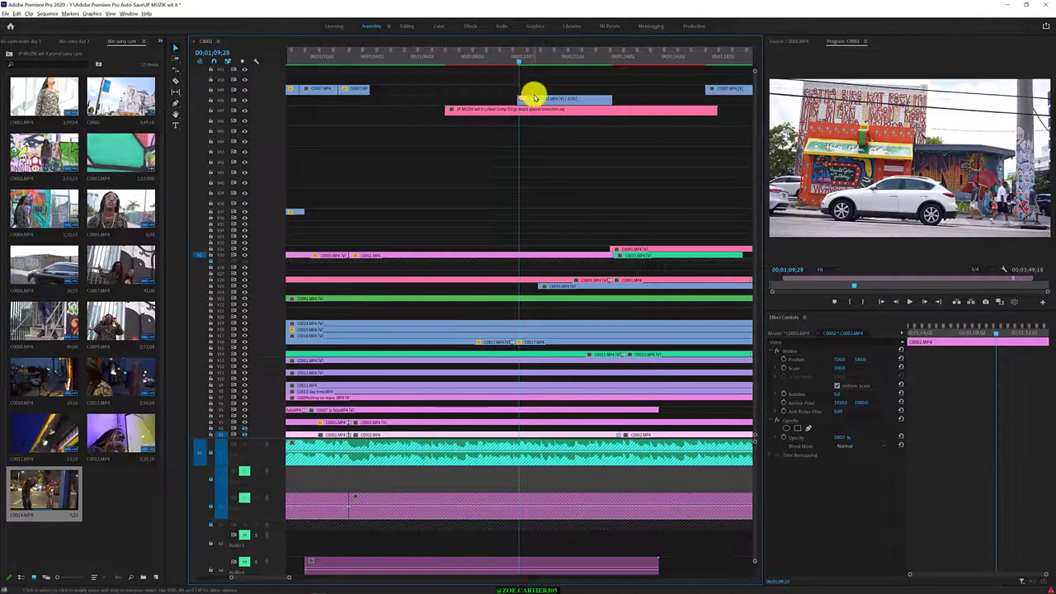
pyautogui.click(535, 98)
pyautogui.moveTo(541, 103); pyautogui.dragTo(557, 102)
pyautogui.moveTo(519, 63); pyautogui.dragTo(527, 64)
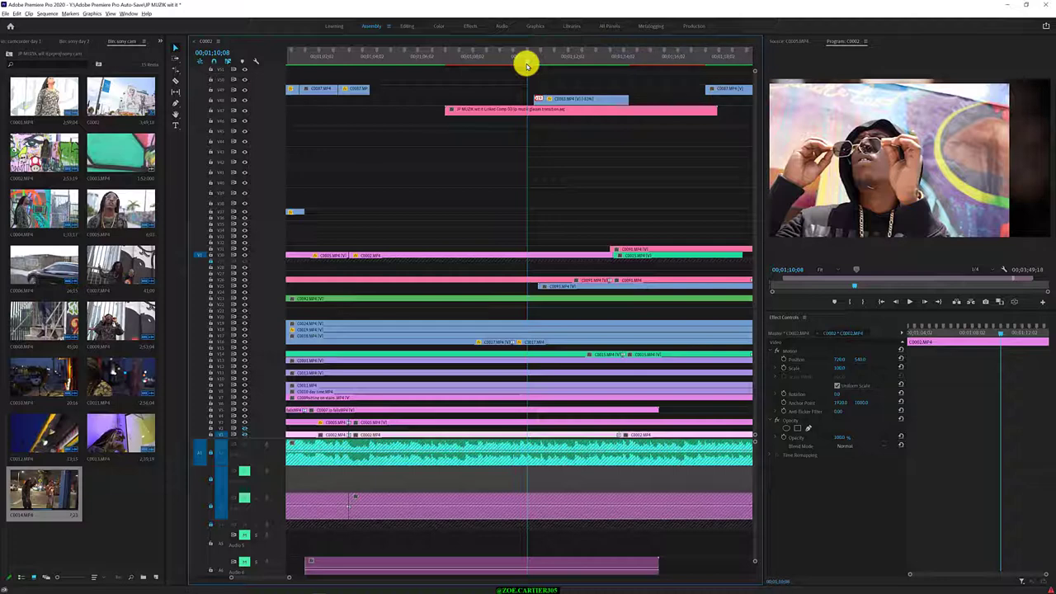
# Review the cut into the car scene, then return to After Effects and select the bottom layer
pyautogui.moveTo(527, 64)
pyautogui.mouseDown()
pyautogui.moveTo(537, 57)
pyautogui.moveTo(511, 58)
pyautogui.mouseUp()
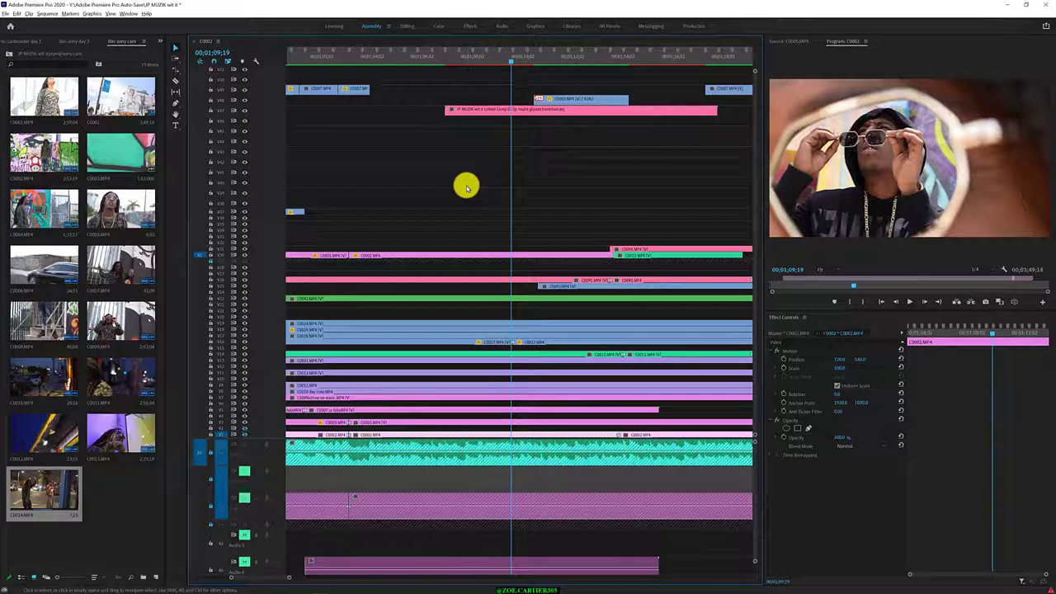
pyautogui.hotkey('alt', 'Tab')
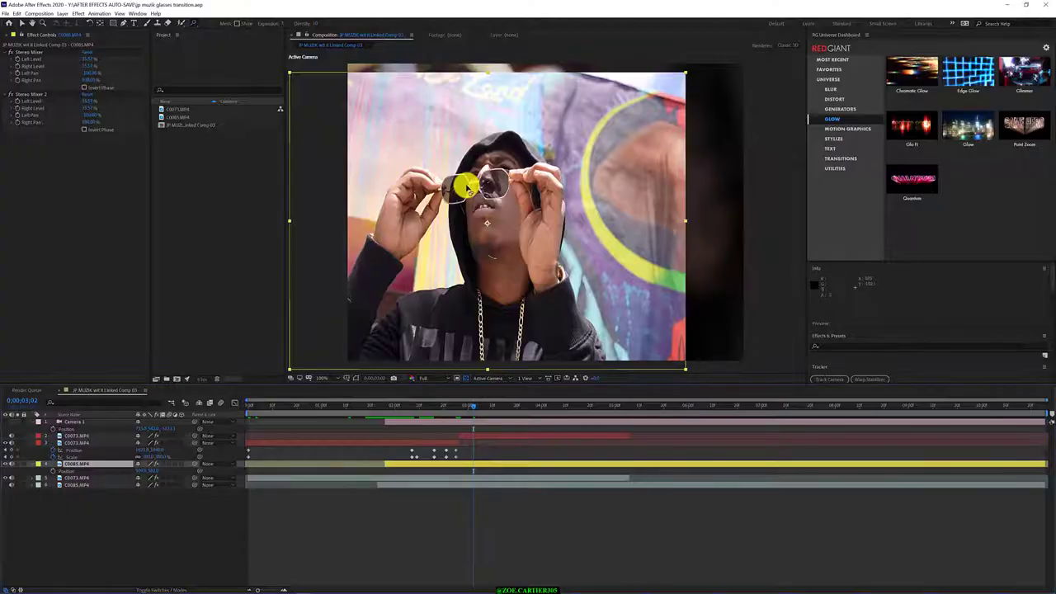
pyautogui.click(88, 486)
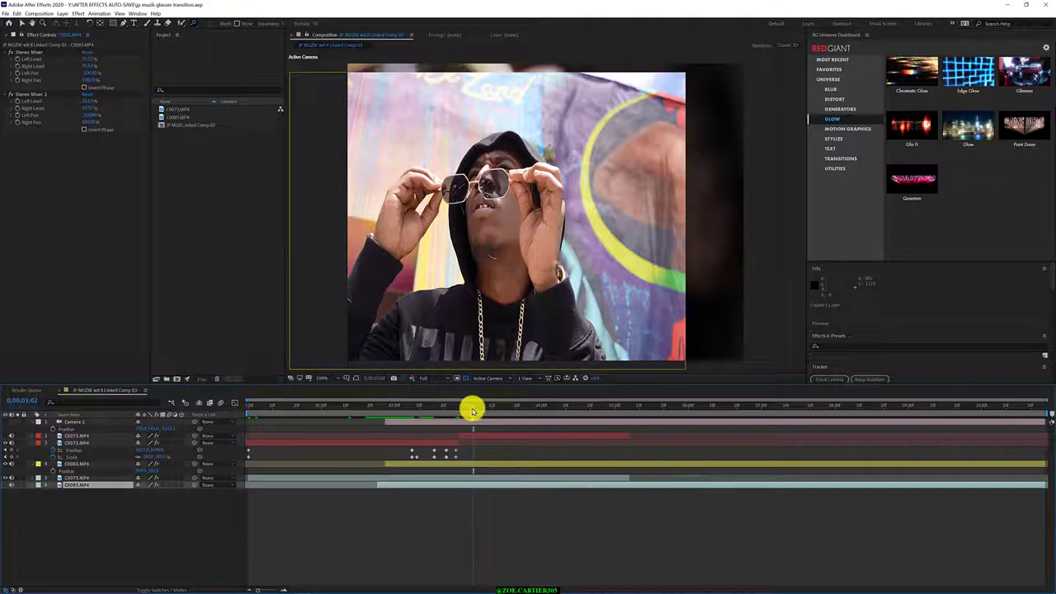
pyautogui.moveTo(474, 411); pyautogui.dragTo(446, 407)
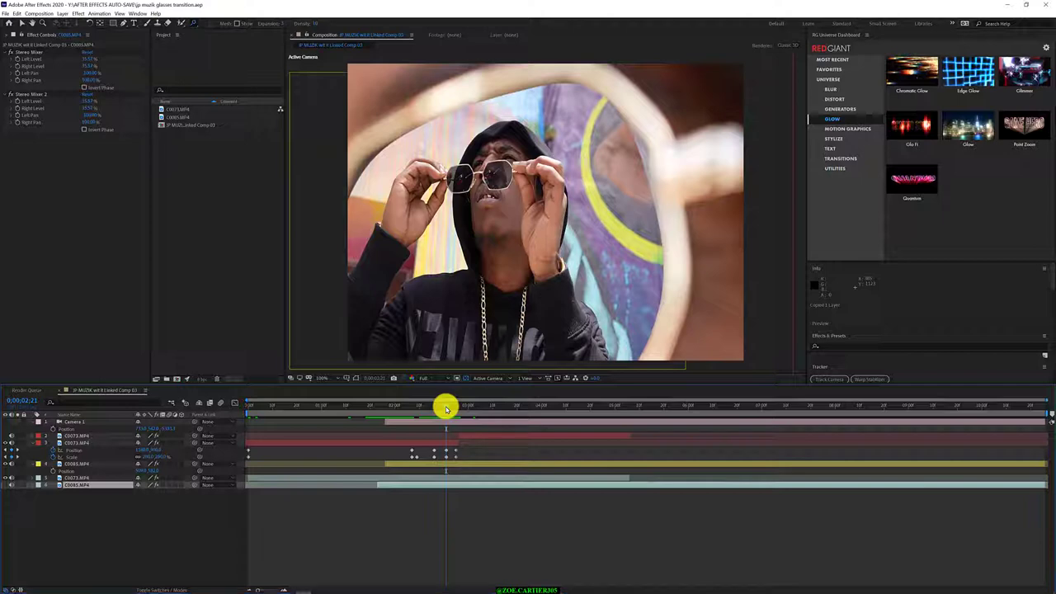
pyautogui.click(307, 586)
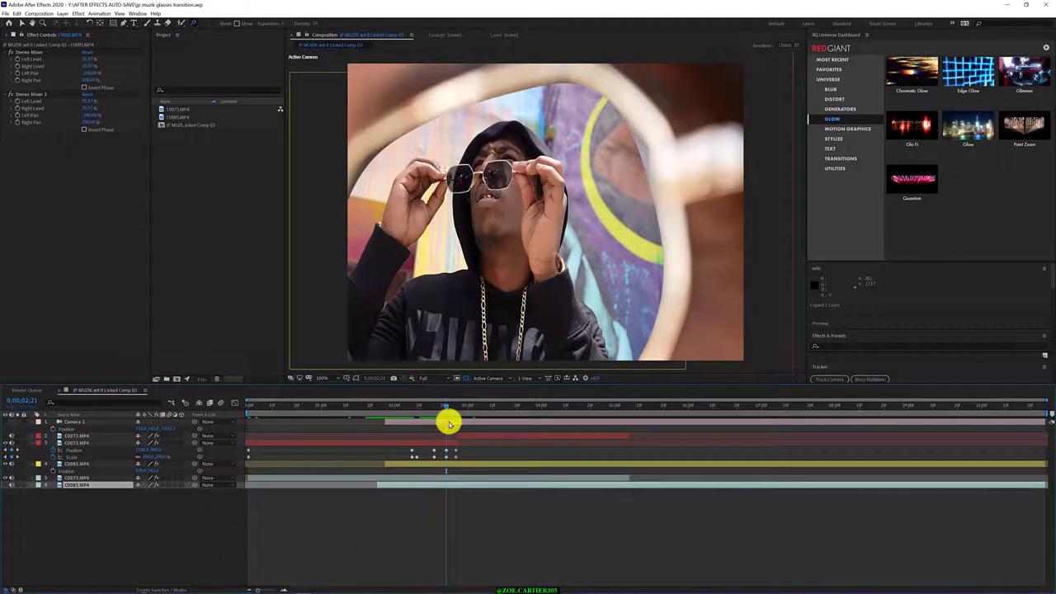
pyautogui.moveTo(441, 413)
pyautogui.mouseDown()
pyautogui.moveTo(417, 409)
pyautogui.moveTo(455, 422)
pyautogui.mouseUp()
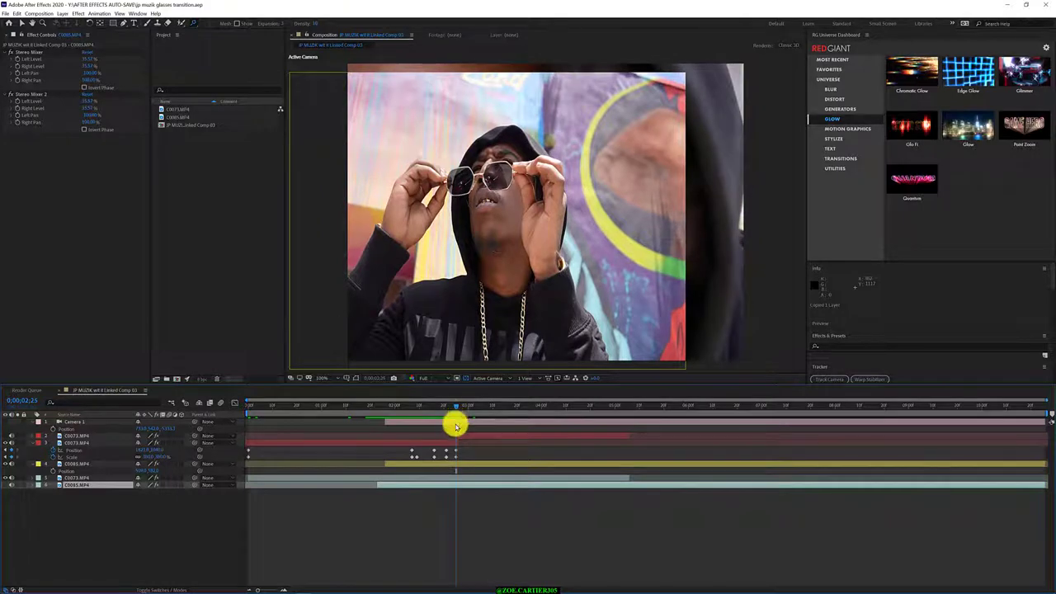
pyautogui.click(455, 478)
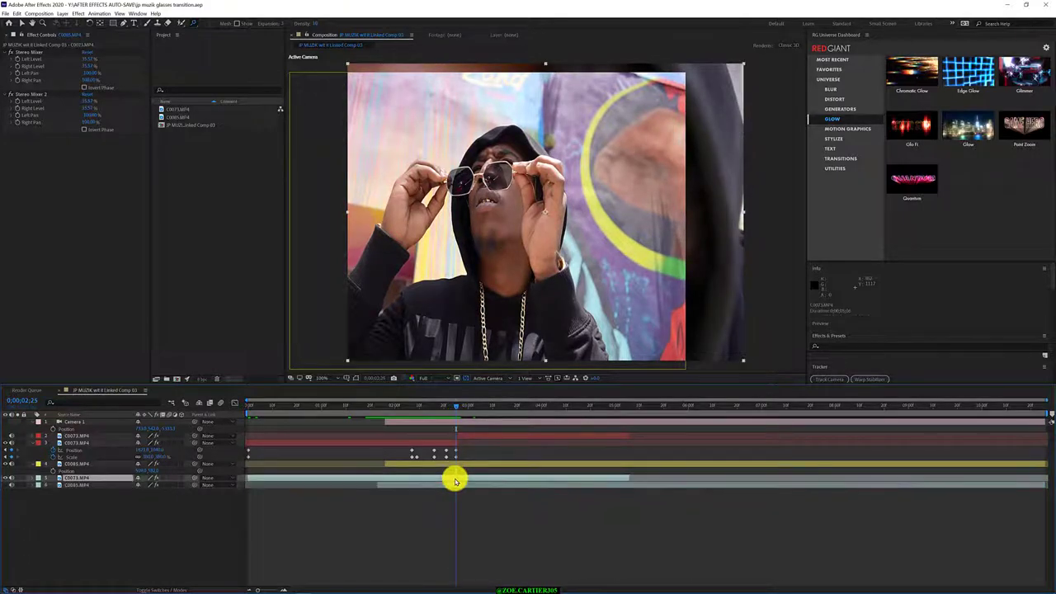
# Split C0073.MP4 at 0;00;02;25 and hide the dark background layer
pyautogui.click(17, 13)
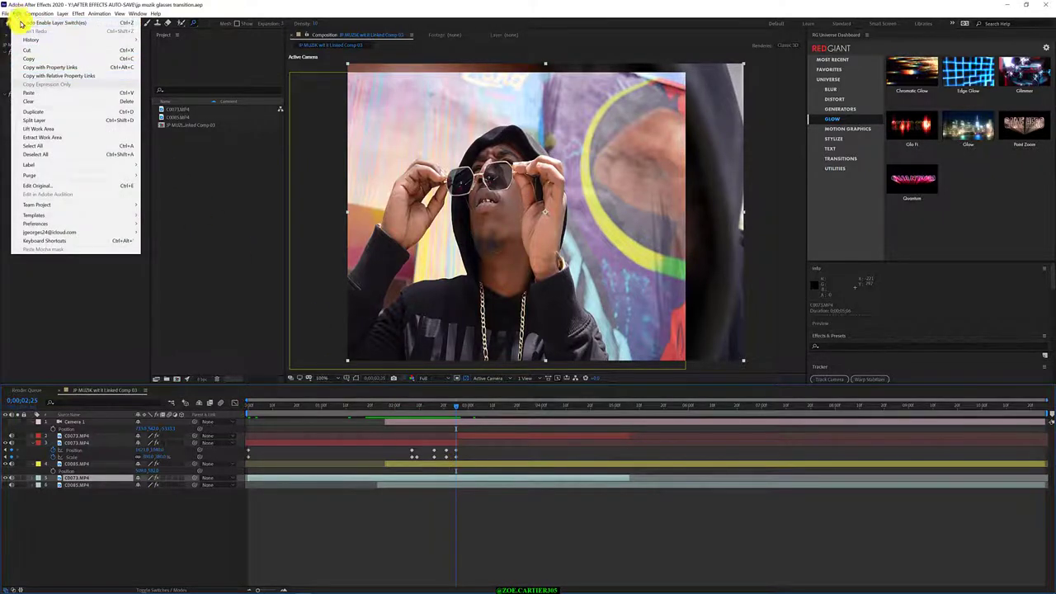
pyautogui.click(71, 123)
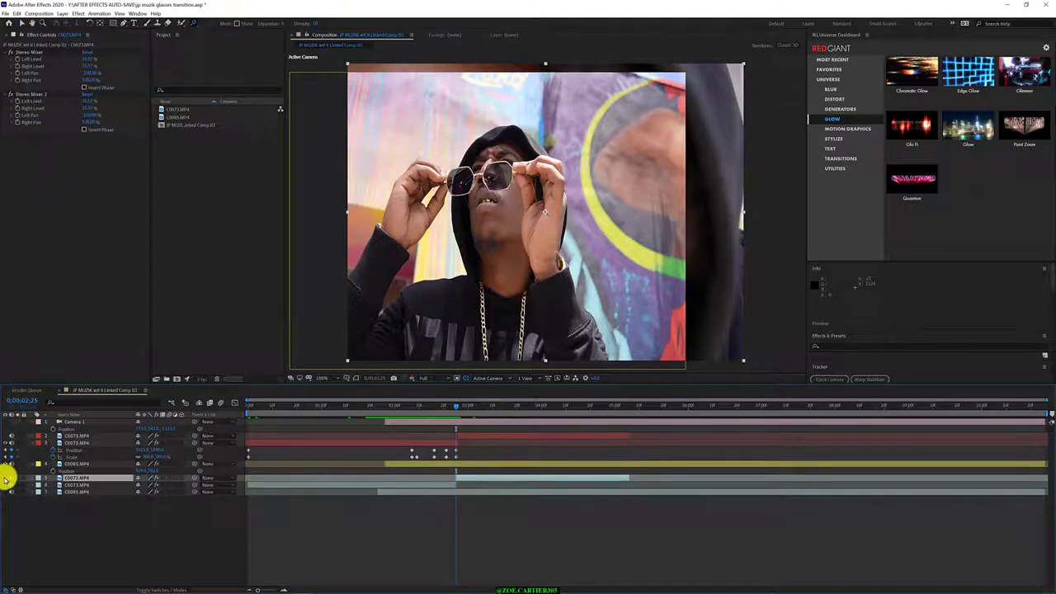
pyautogui.click(8, 482)
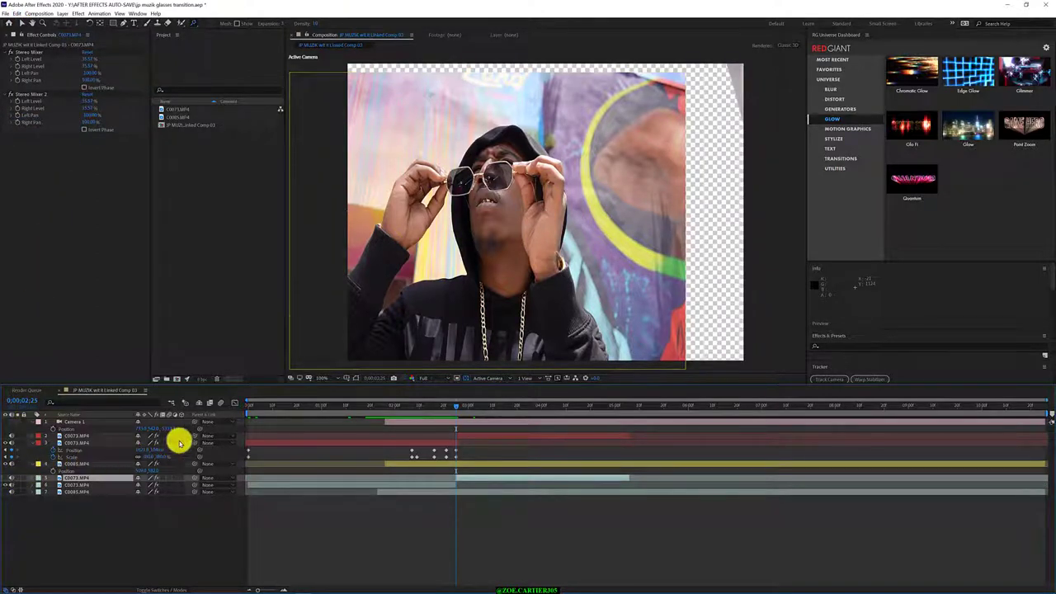
# Turn on the transparency checkerboard and preview the frames around the split
pyautogui.click(458, 378)
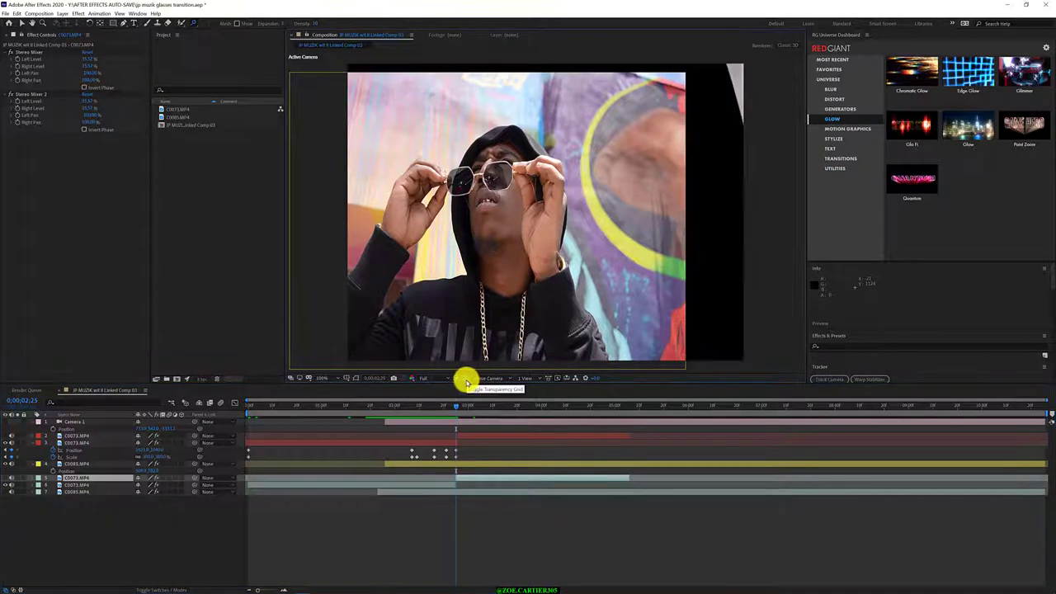
pyautogui.click(467, 381)
pyautogui.click(466, 381)
pyautogui.click(467, 381)
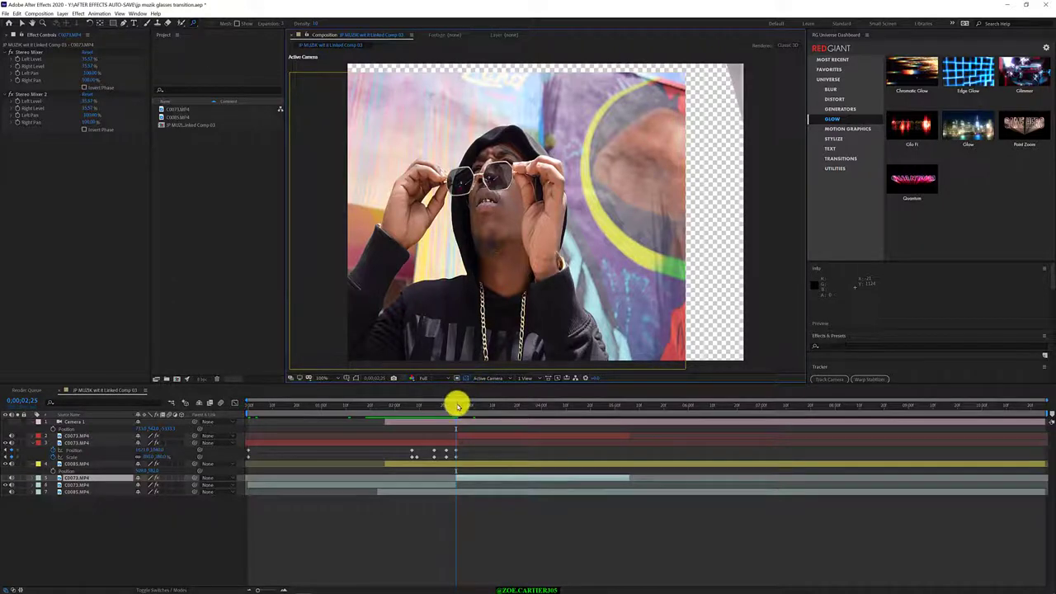
pyautogui.moveTo(456, 408)
pyautogui.mouseDown()
pyautogui.moveTo(436, 407)
pyautogui.moveTo(453, 410)
pyautogui.mouseUp()
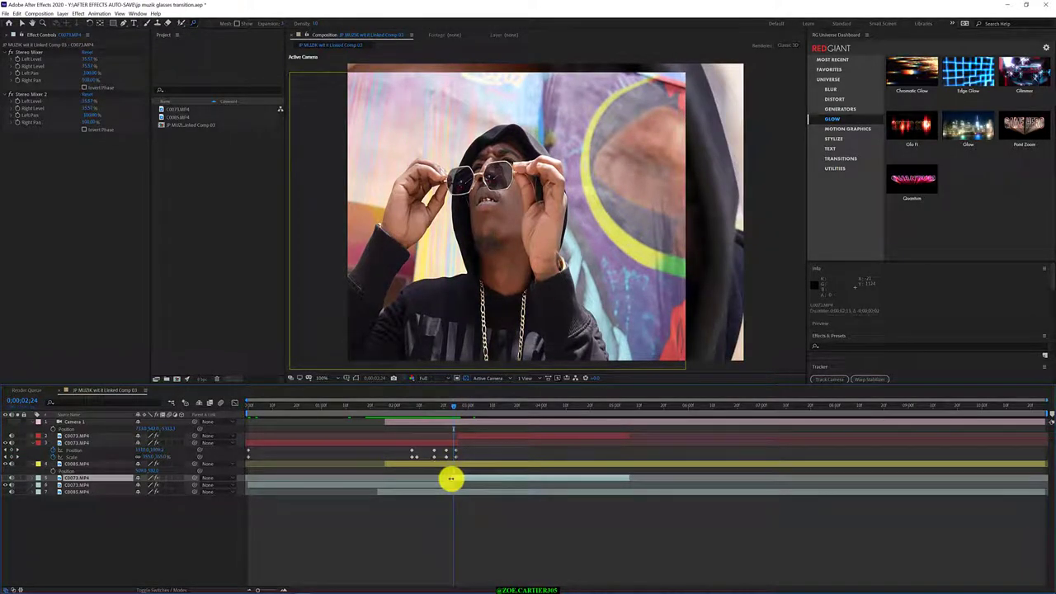
# Nudge the split layer slightly later, check layer visibility, and select C0085.MP4
pyautogui.moveTo(450, 479); pyautogui.dragTo(454, 479)
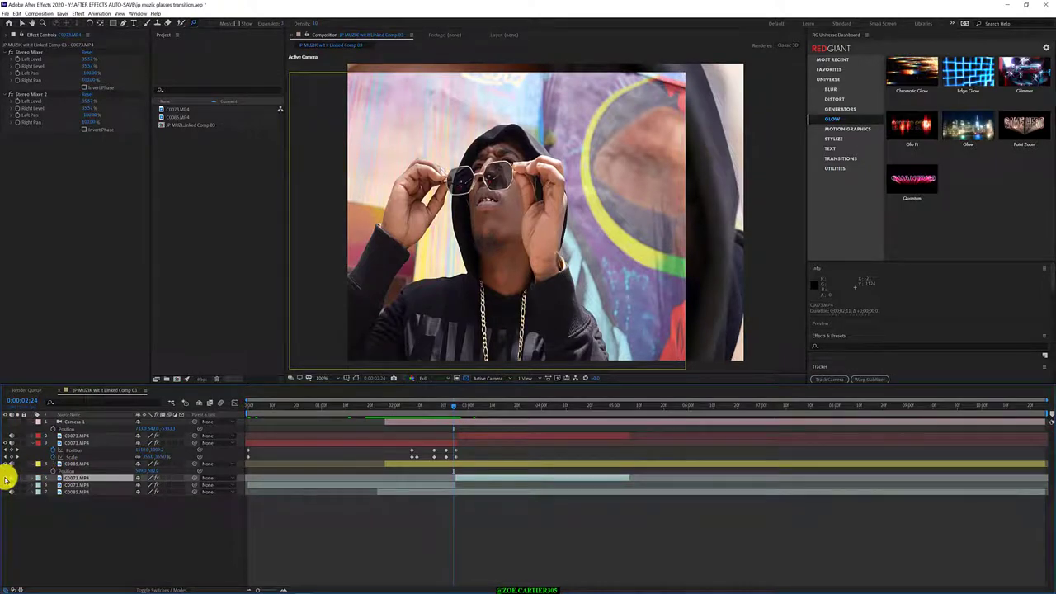
pyautogui.click(6, 491)
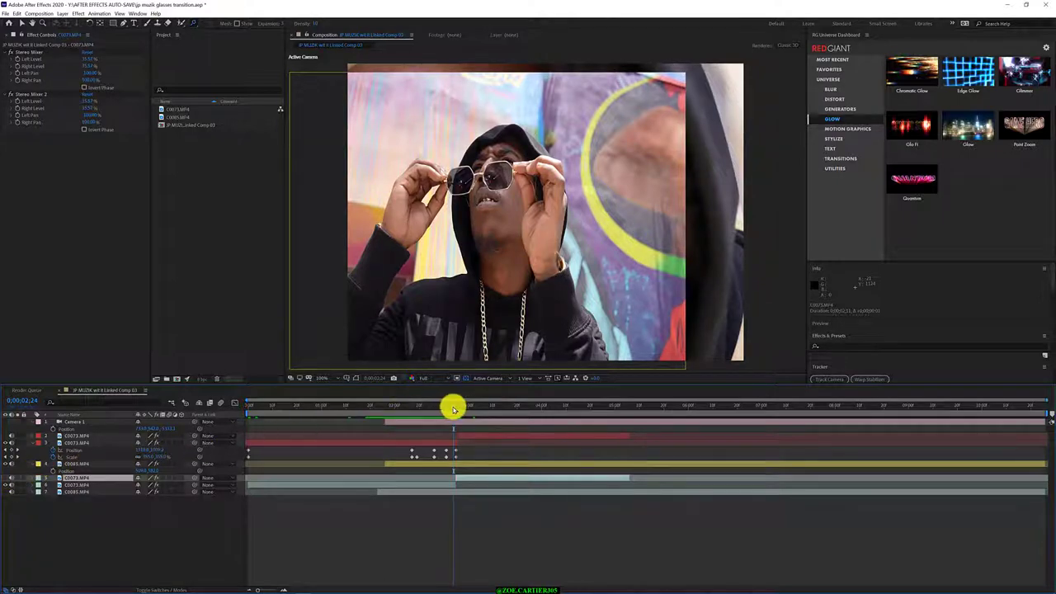
pyautogui.moveTo(452, 407)
pyautogui.mouseDown()
pyautogui.moveTo(437, 405)
pyautogui.moveTo(457, 412)
pyautogui.mouseUp()
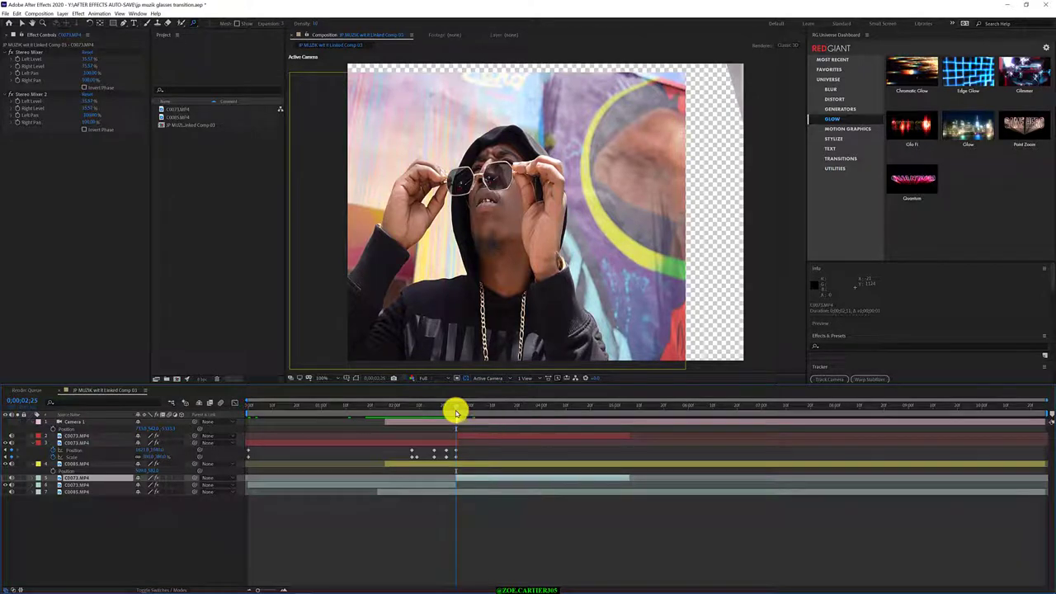
pyautogui.click(7, 464)
pyautogui.click(6, 464)
pyautogui.click(86, 463)
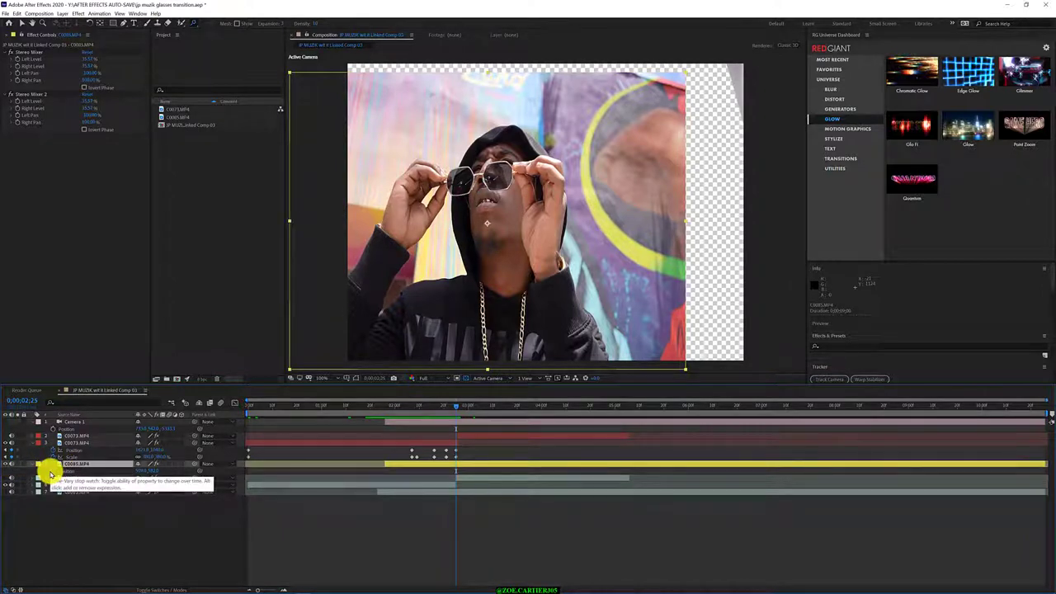
# Reset C0085.MP4's Position near 0;00;02;22 so the clip fills the frame
pyautogui.click(448, 407)
pyautogui.moveTo(448, 408); pyautogui.dragTo(437, 407)
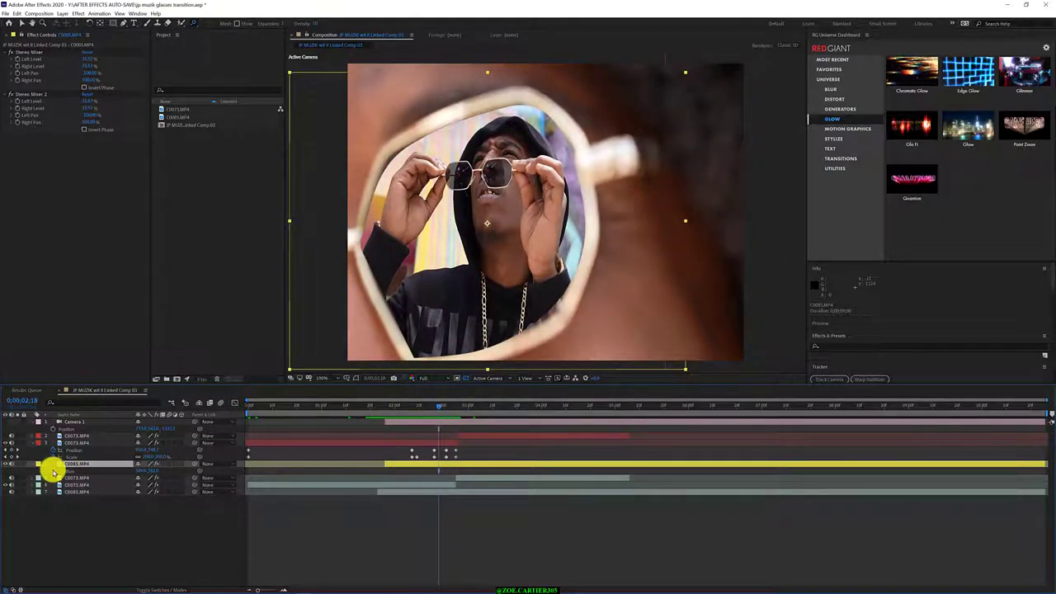
pyautogui.click(77, 463)
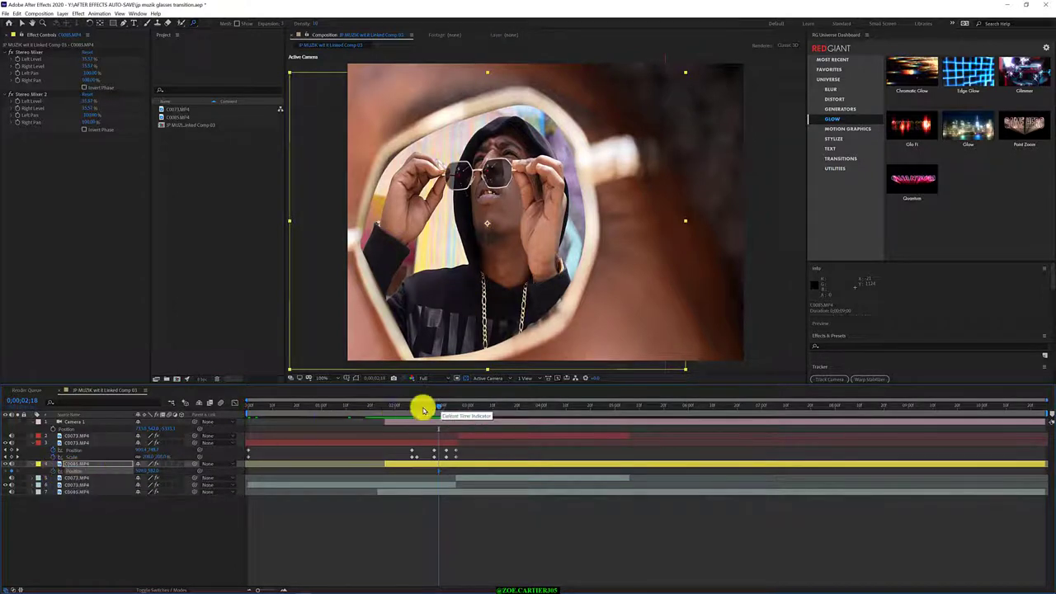
pyautogui.moveTo(432, 408); pyautogui.dragTo(450, 408)
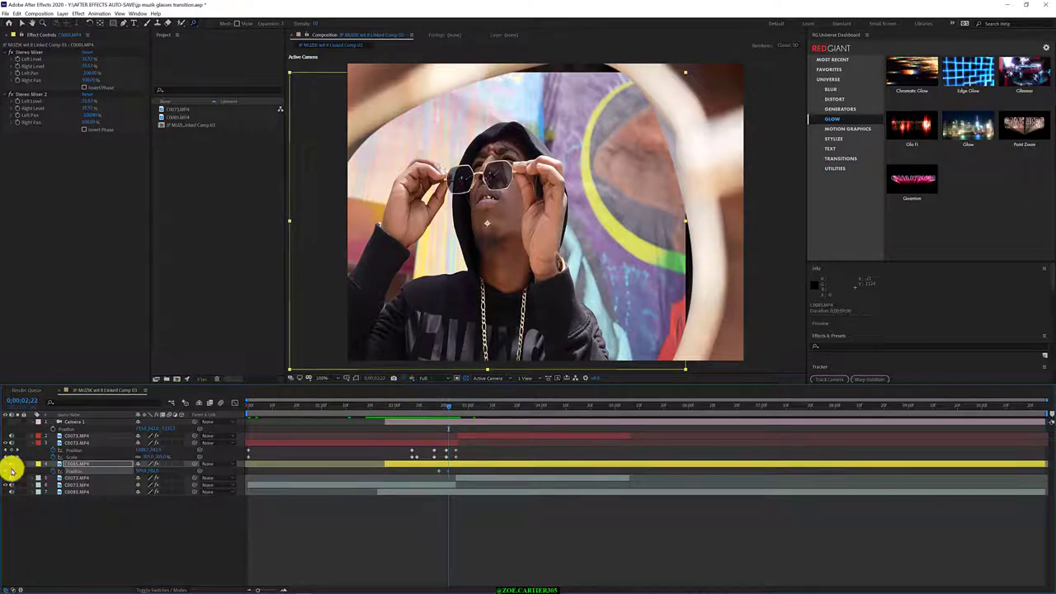
pyautogui.rightClick(87, 469)
pyautogui.click(115, 538)
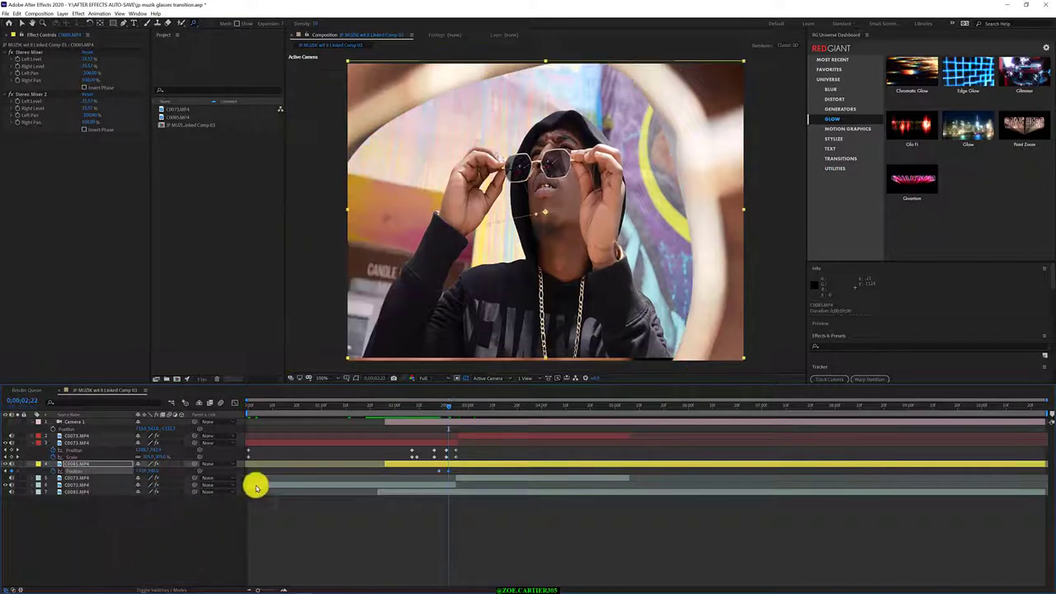
# Check the Position keyframe at 0;00;02;22 and preview the zoom through the glasses
pyautogui.moveTo(447, 407)
pyautogui.mouseDown()
pyautogui.moveTo(432, 410)
pyautogui.moveTo(448, 412)
pyautogui.mouseUp()
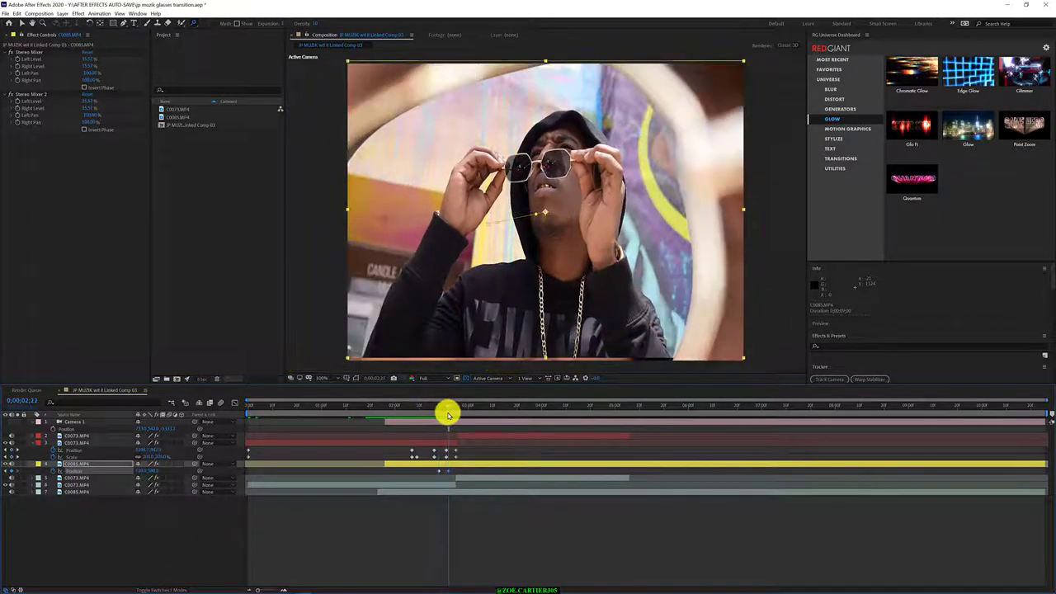
pyautogui.click(449, 472)
pyautogui.hotkey('alt', 'Right')
pyautogui.hotkey('alt', 'Right')
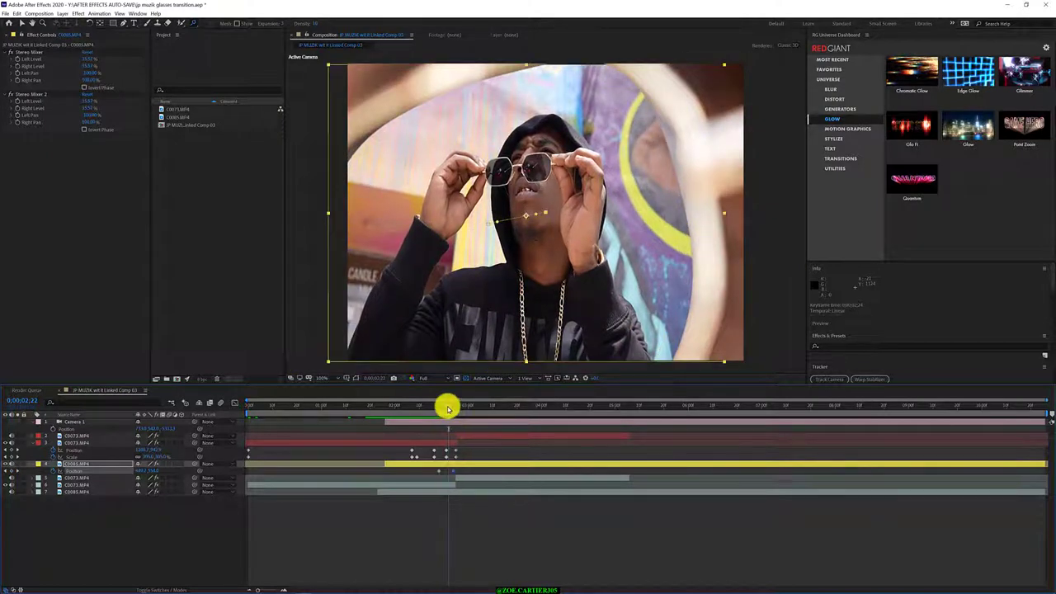
pyautogui.moveTo(448, 408); pyautogui.dragTo(468, 438)
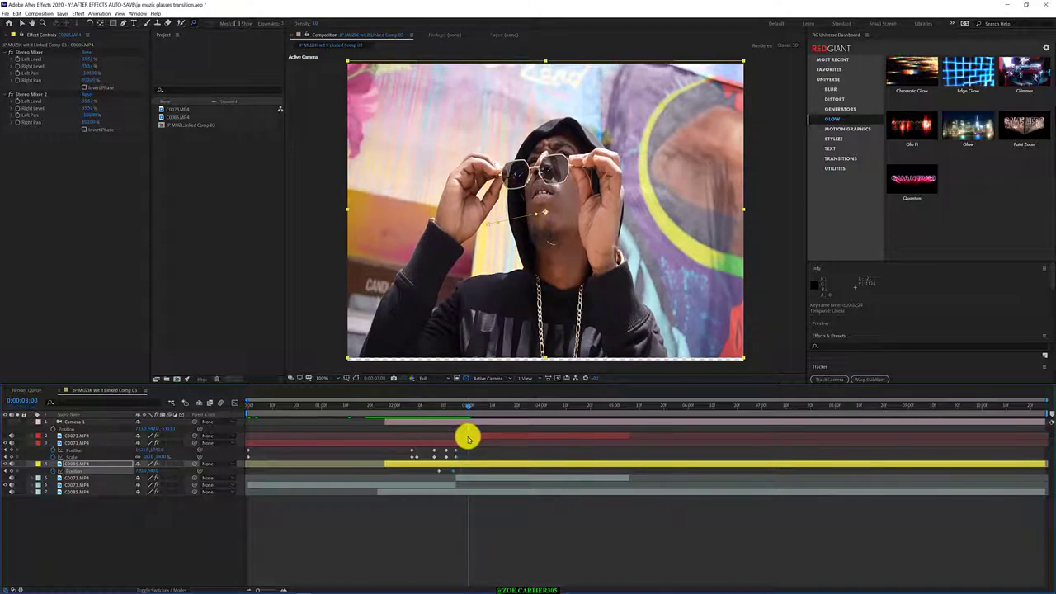
# Add a C0085.MP4 Position keyframe at 0;00;03;20 that shifts the clip slightly
pyautogui.click(473, 462)
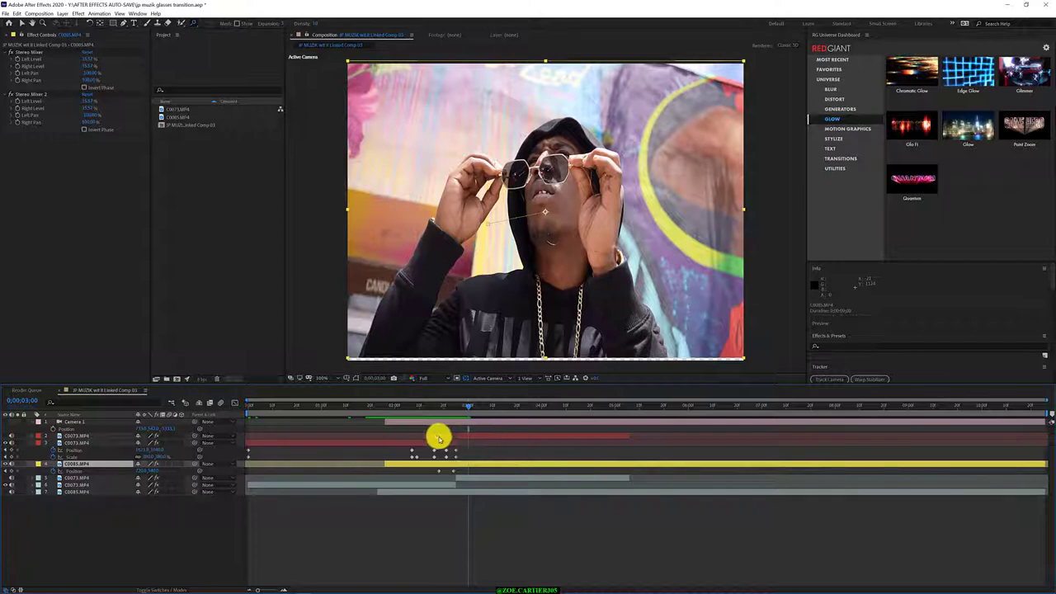
pyautogui.click(94, 477)
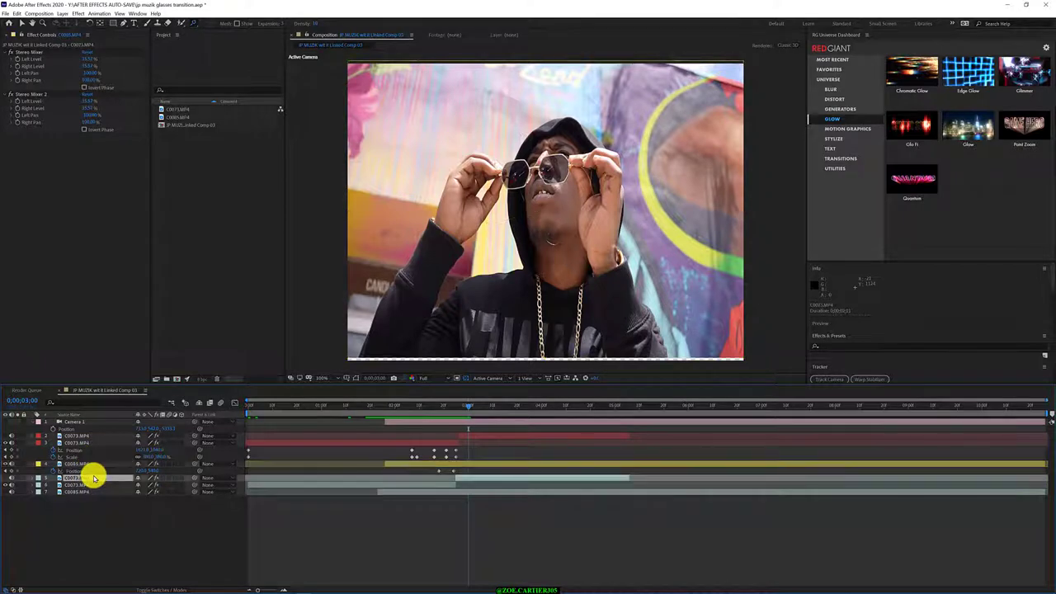
pyautogui.click(104, 463)
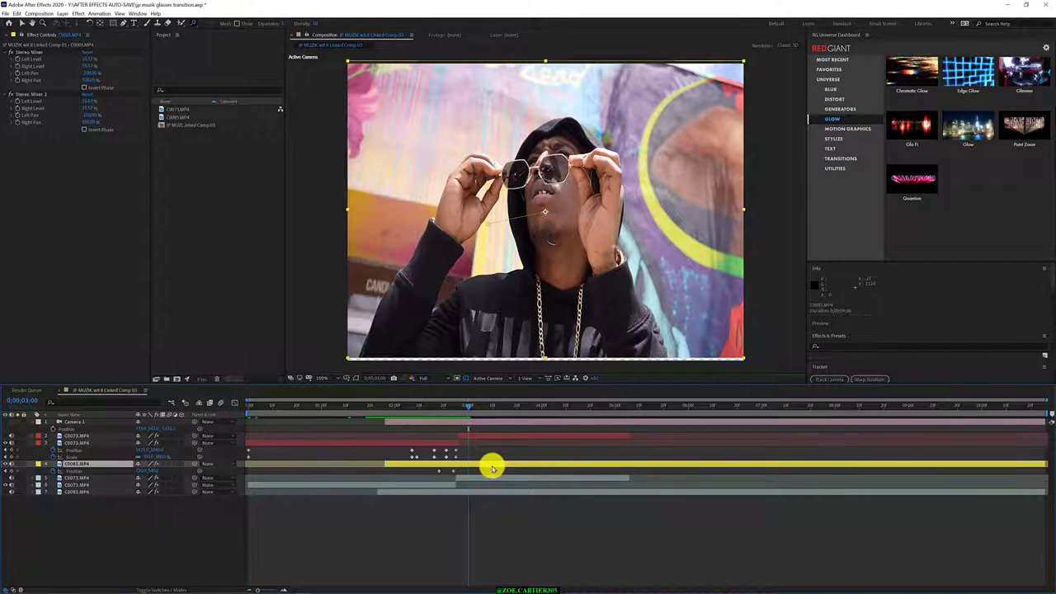
pyautogui.press('Return')
pyautogui.moveTo(469, 408); pyautogui.dragTo(517, 419)
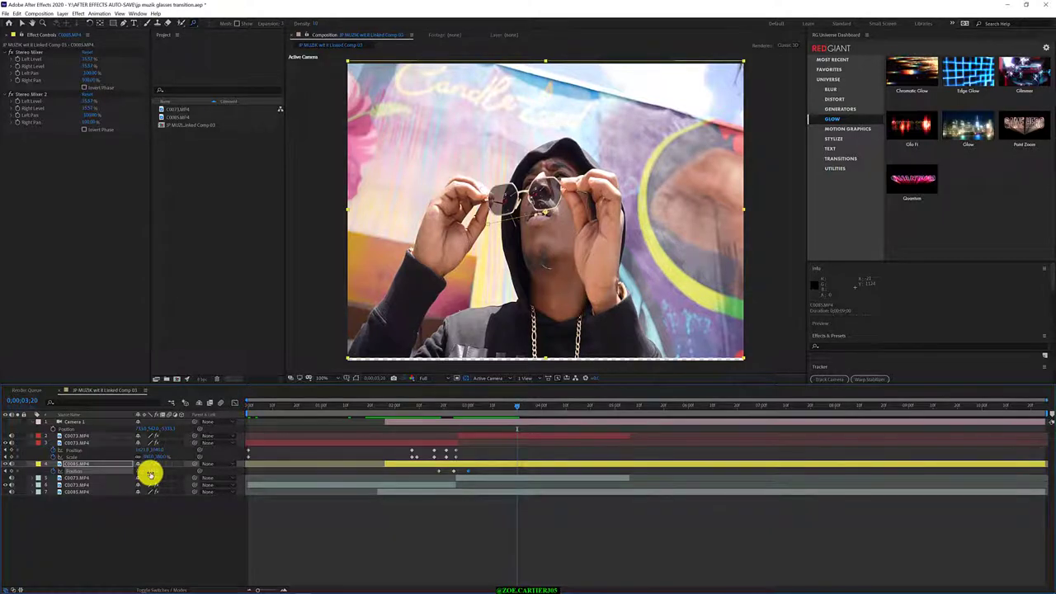
pyautogui.moveTo(150, 474); pyautogui.dragTo(155, 472)
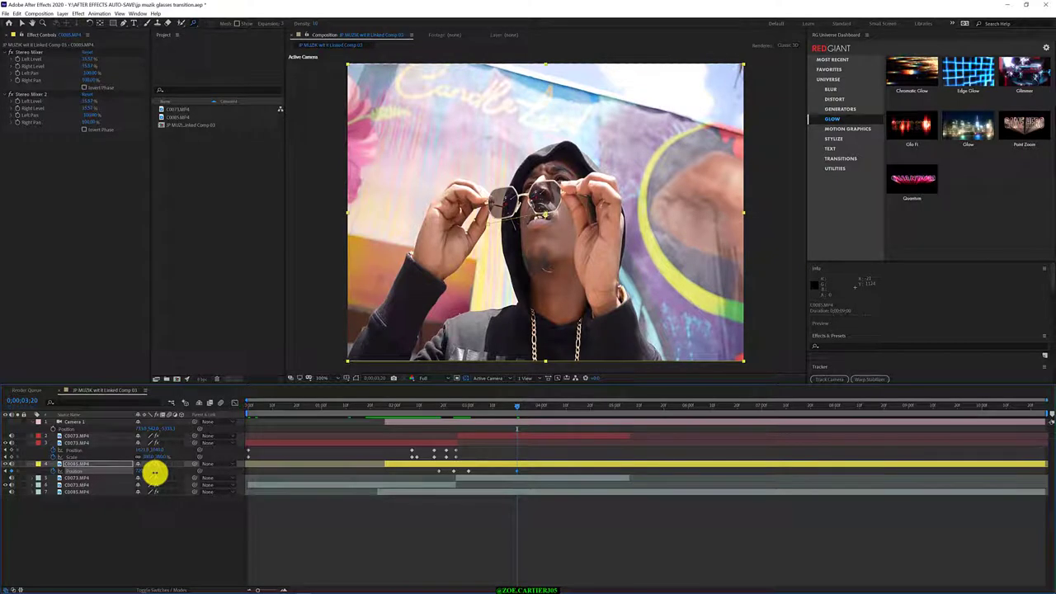
# Jump back to 0;00;02;13 and step through the lens zoom frames
pyautogui.click(98, 464)
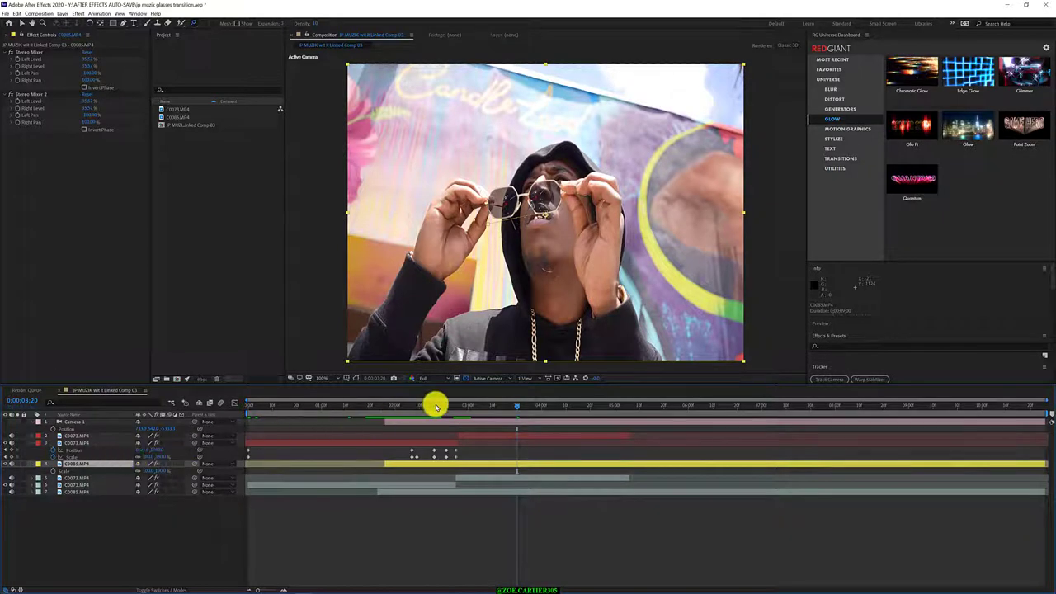
pyautogui.click(409, 406)
pyautogui.moveTo(406, 410); pyautogui.dragTo(435, 424)
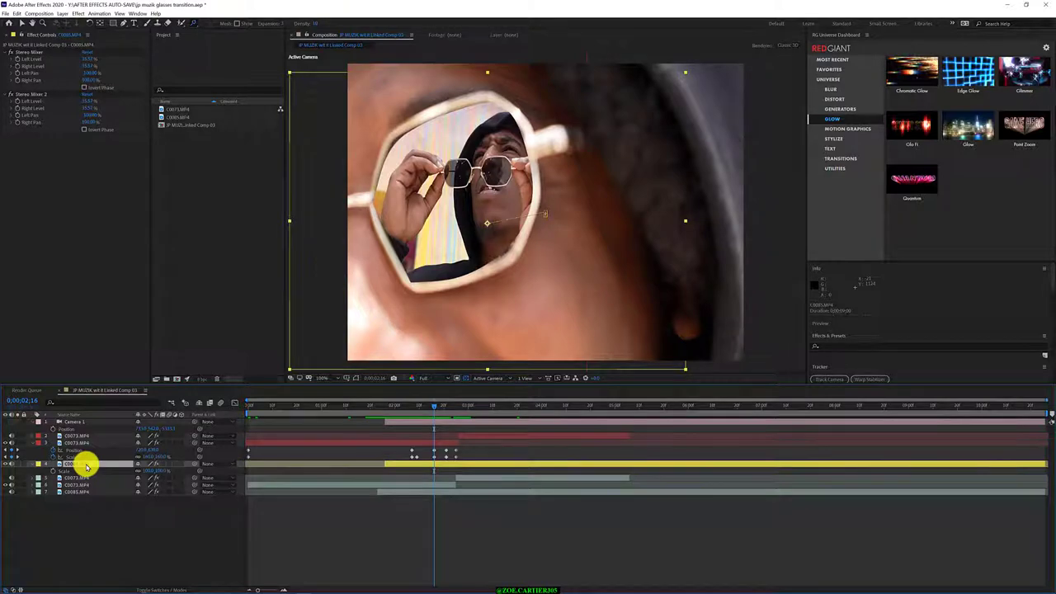
# Reveal layer 4 C0085.MP4's keyframed Position and Scale properties with U
pyautogui.press('u')
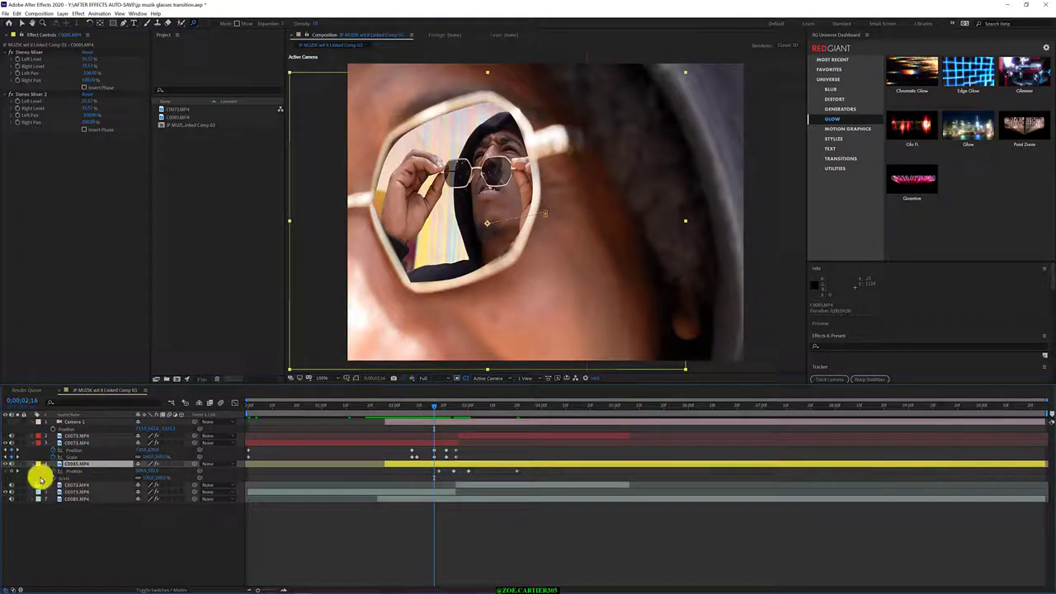
pyautogui.click(10, 470)
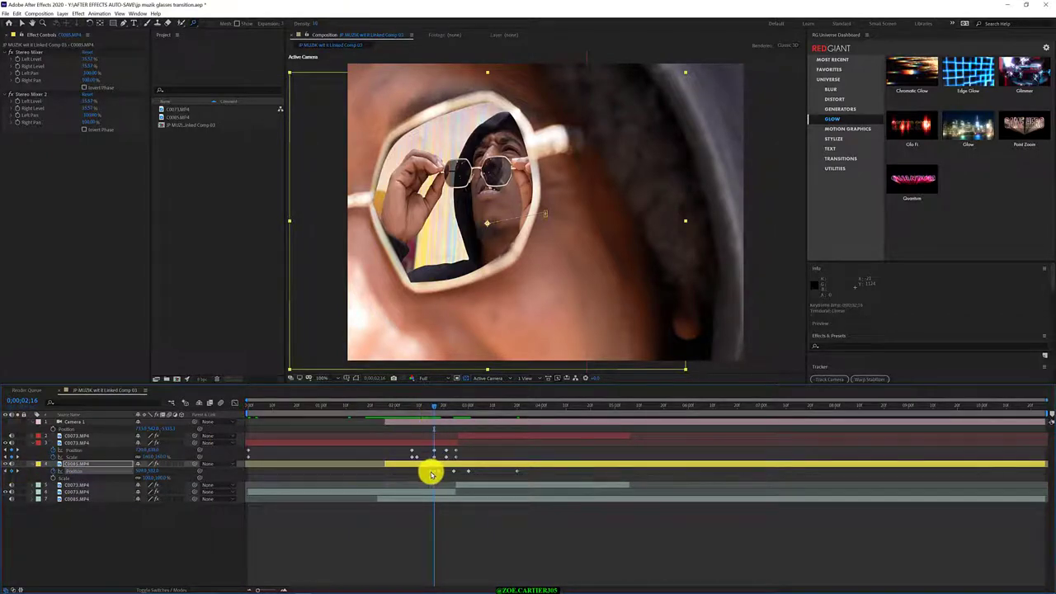
pyautogui.moveTo(434, 473)
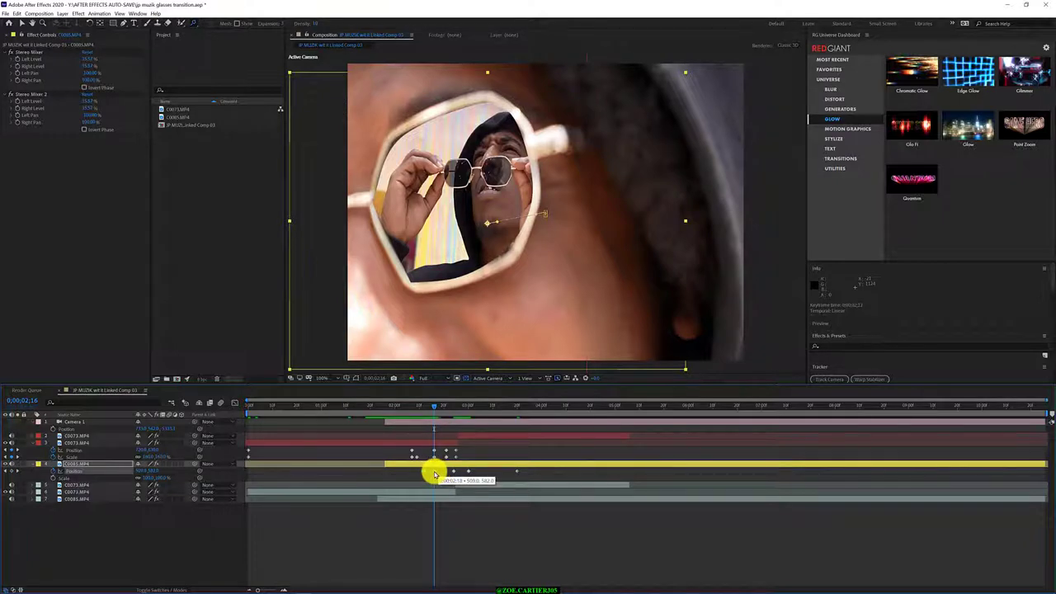
pyautogui.moveTo(434, 409)
pyautogui.mouseDown()
pyautogui.moveTo(421, 406)
pyautogui.moveTo(441, 410)
pyautogui.moveTo(429, 416)
pyautogui.mouseUp()
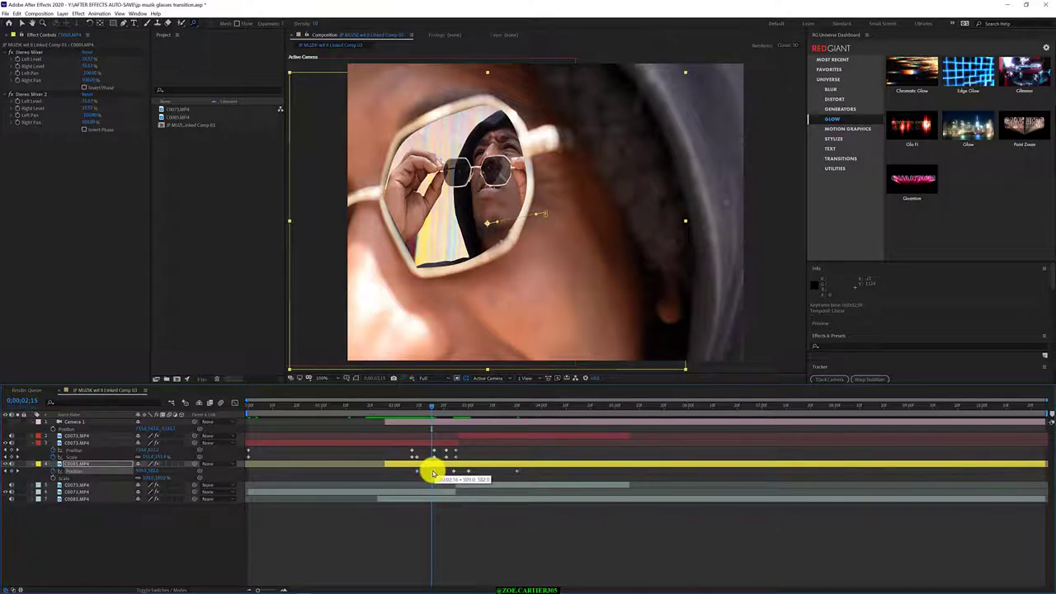
pyautogui.moveTo(431, 405); pyautogui.dragTo(446, 427)
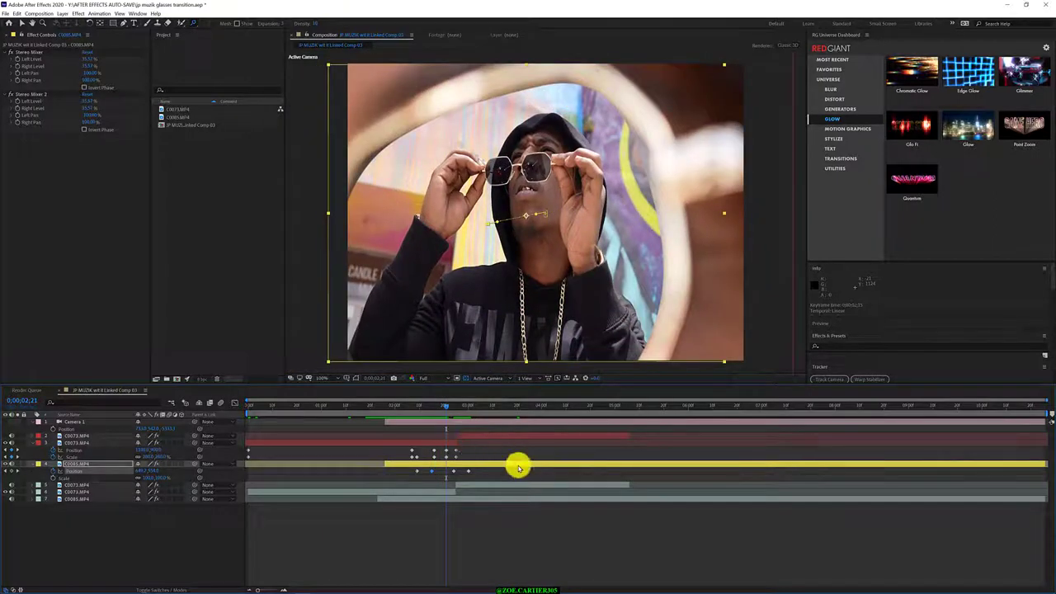
# Apply Easy Ease to the two C0085.MP4 Position keyframes inside the lens zoom
pyautogui.moveTo(530, 474); pyautogui.dragTo(429, 470)
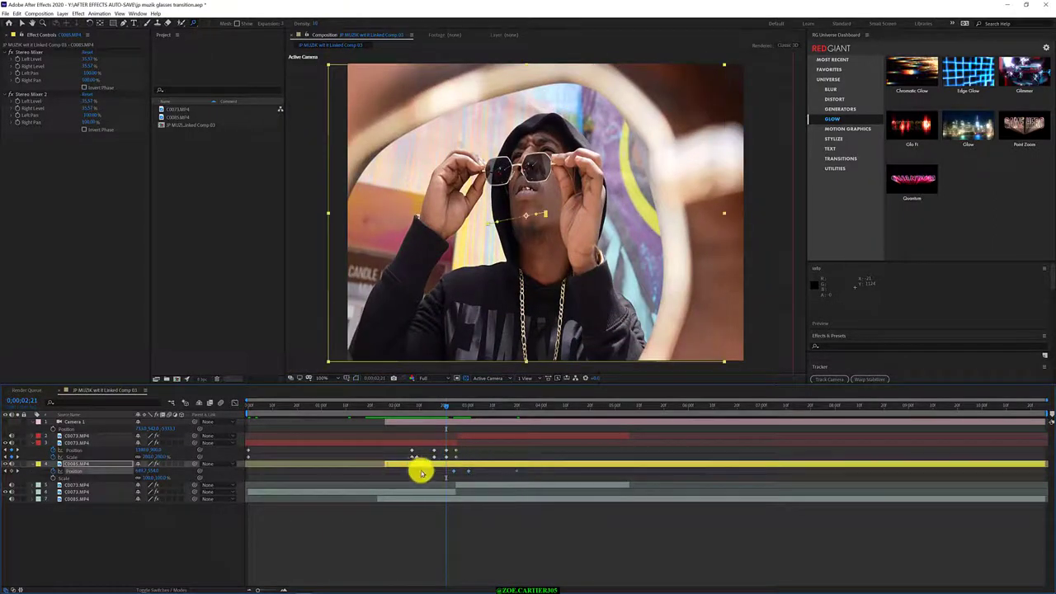
pyautogui.rightClick(430, 471)
pyautogui.press('Down')
pyautogui.press('Down')
pyautogui.press('Down')
pyautogui.press('Down')
pyautogui.press('Down')
pyautogui.press('Down')
pyautogui.press('Down')
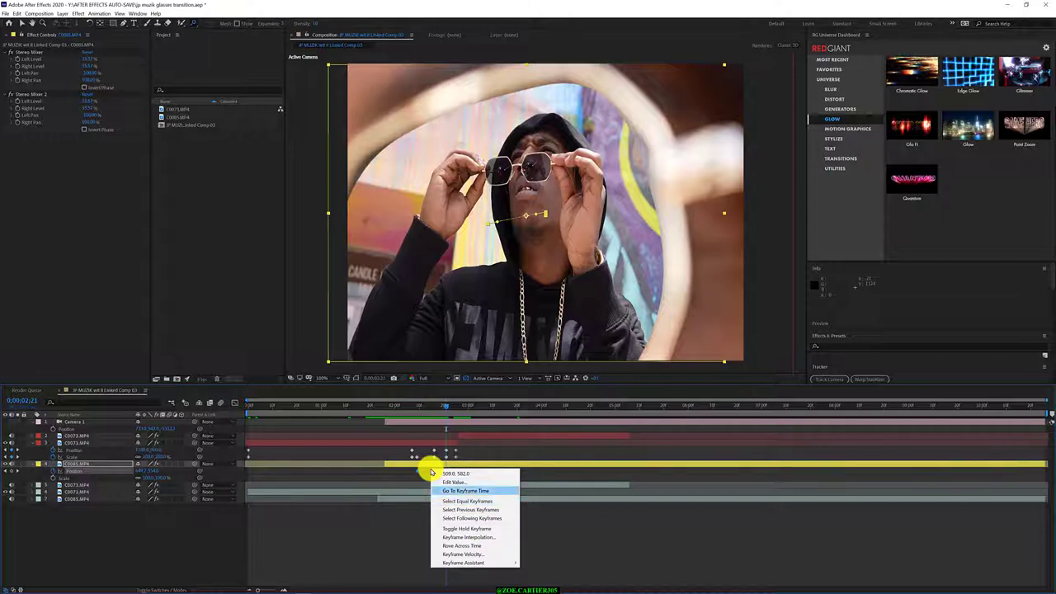
pyautogui.press('Down')
pyautogui.press('Down')
pyautogui.press('Down')
pyautogui.press('Right')
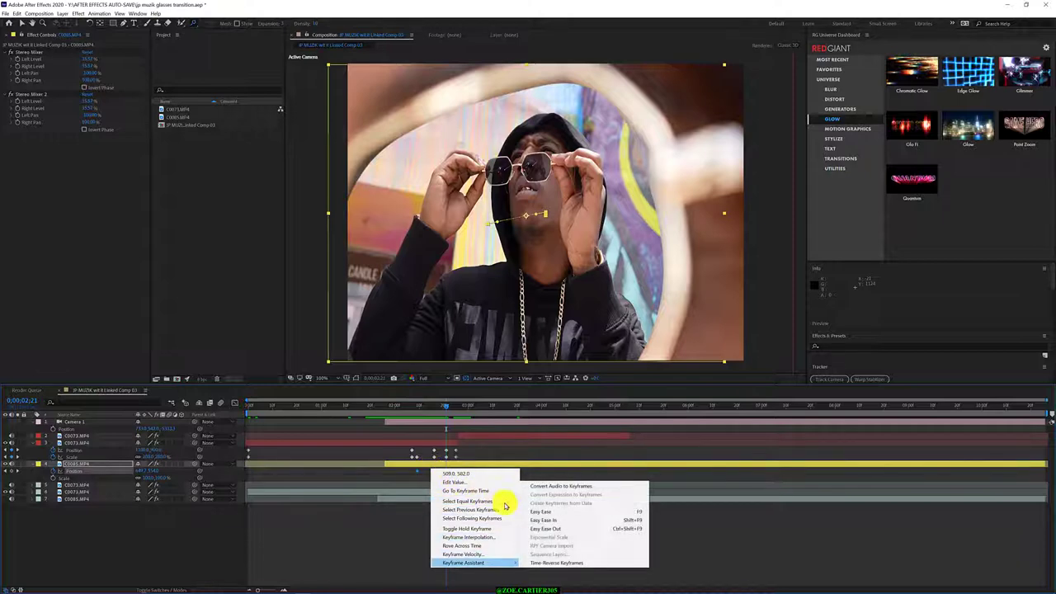
pyautogui.click(559, 512)
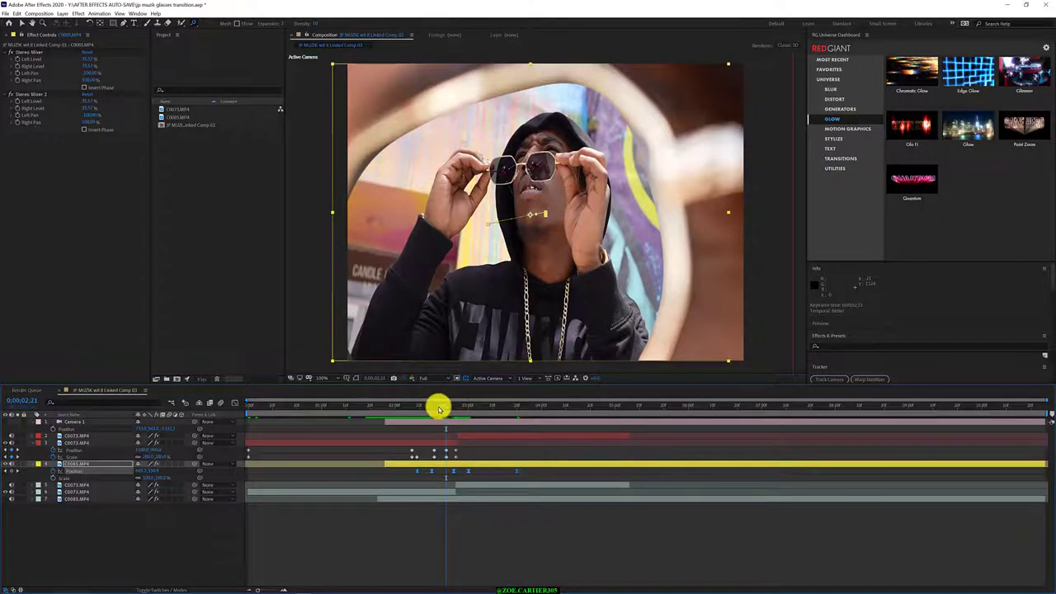
# Preview the eased transition from 1;27 and stop at 0;00;02;18
pyautogui.moveTo(439, 409); pyautogui.dragTo(388, 412)
pyautogui.press('space')
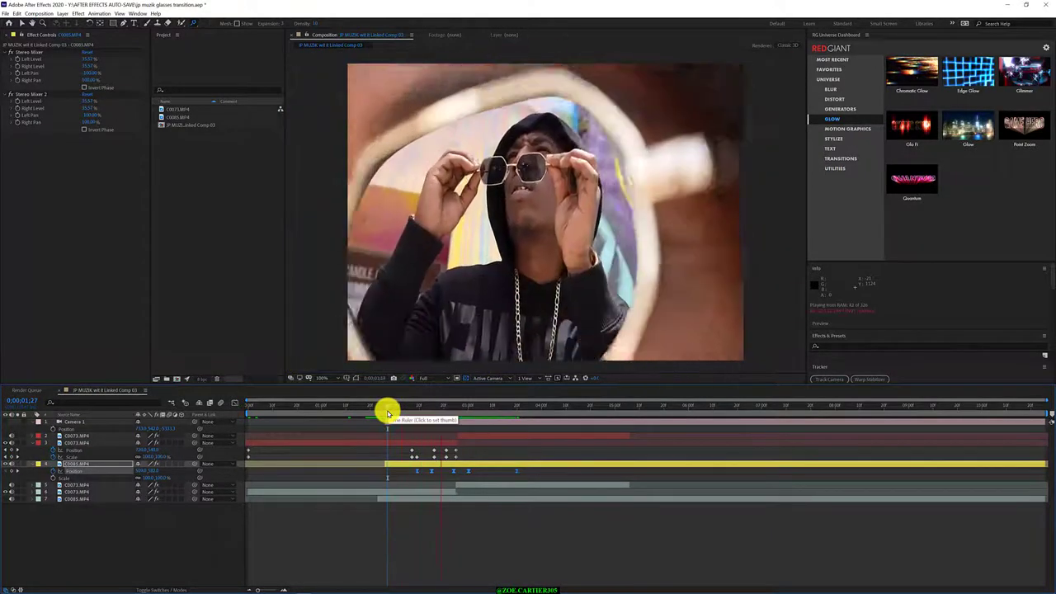
pyautogui.moveTo(408, 411); pyautogui.dragTo(440, 422)
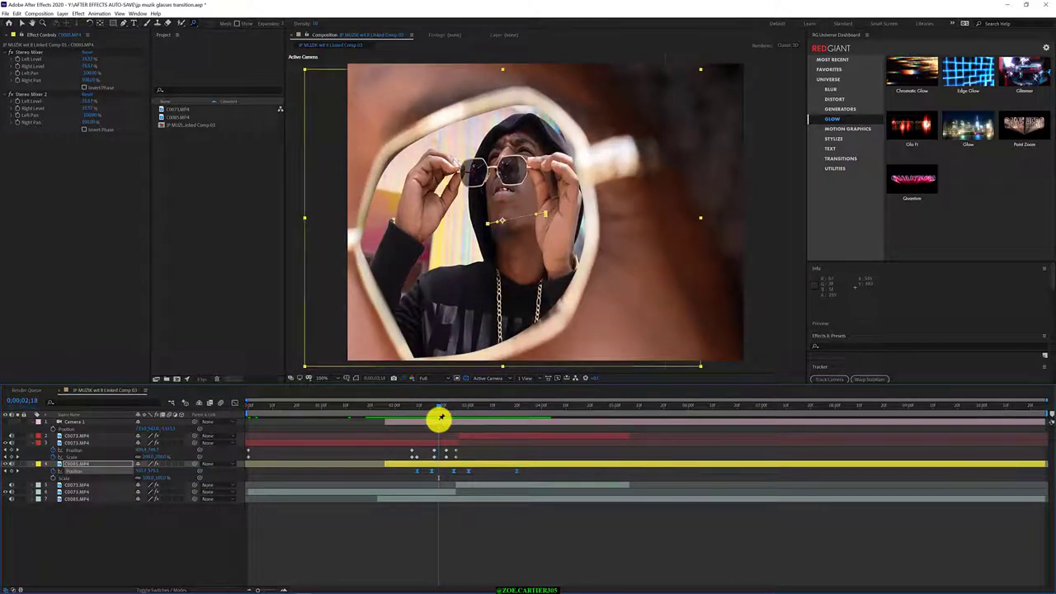
# Switch to the Selection tool and zoom the viewer to 400% near the chin
pyautogui.click(23, 23)
pyautogui.scroll(-1, 512, 236)
pyautogui.scroll(2, 512, 236)
pyautogui.scroll(1, 513, 238)
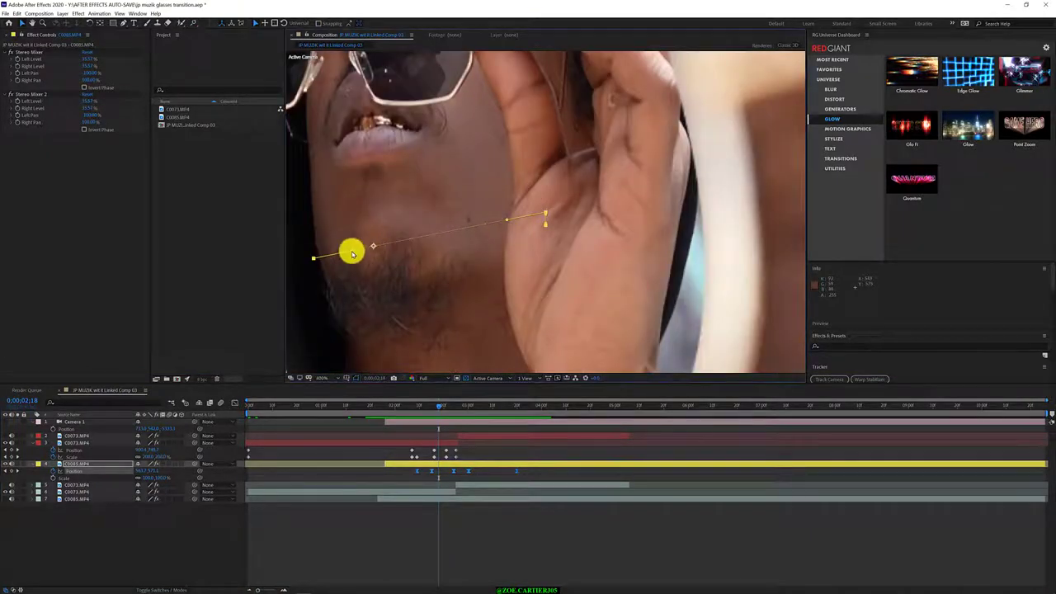
# Nudge C0085.MP4 a few pixels lower at 2;18, then zoom back to 100% near 1;22
pyautogui.moveTo(353, 256); pyautogui.dragTo(356, 275)
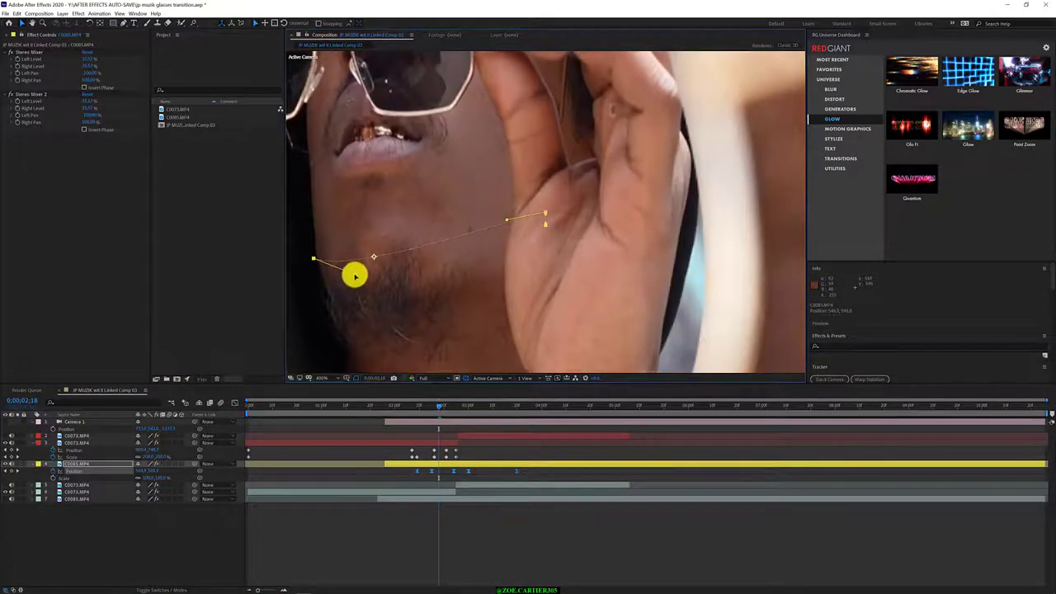
pyautogui.moveTo(435, 406); pyautogui.dragTo(395, 412)
pyautogui.scroll(-1, 426, 319)
pyautogui.scroll(1, 434, 300)
pyautogui.scroll(-2, 435, 300)
pyautogui.scroll(-1, 434, 303)
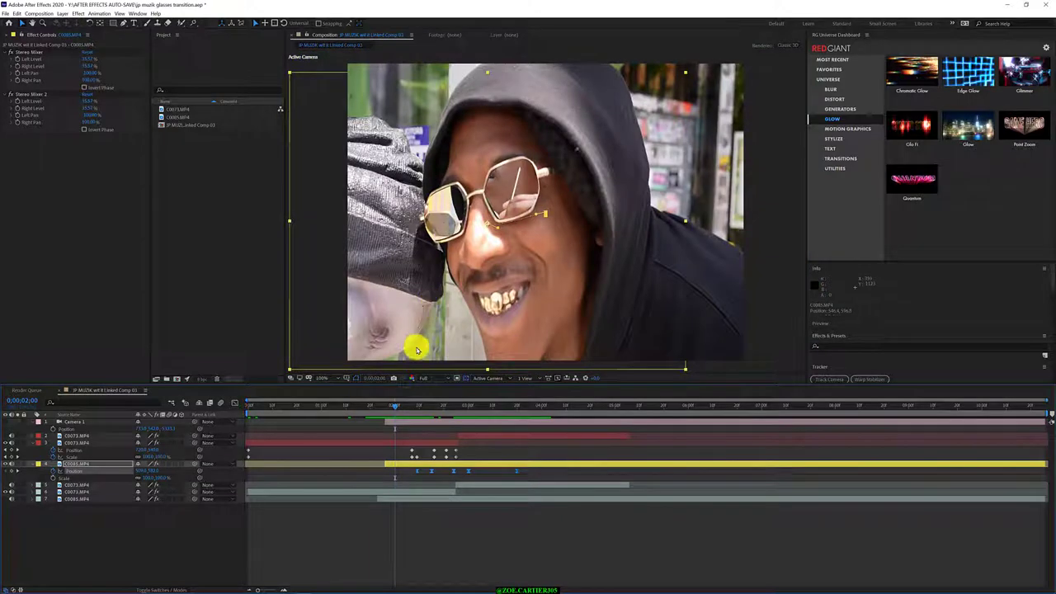
# Review the lens zoom and enlarge C0085.MP4's Scale at the close-up frame
pyautogui.moveTo(393, 410); pyautogui.dragTo(500, 464)
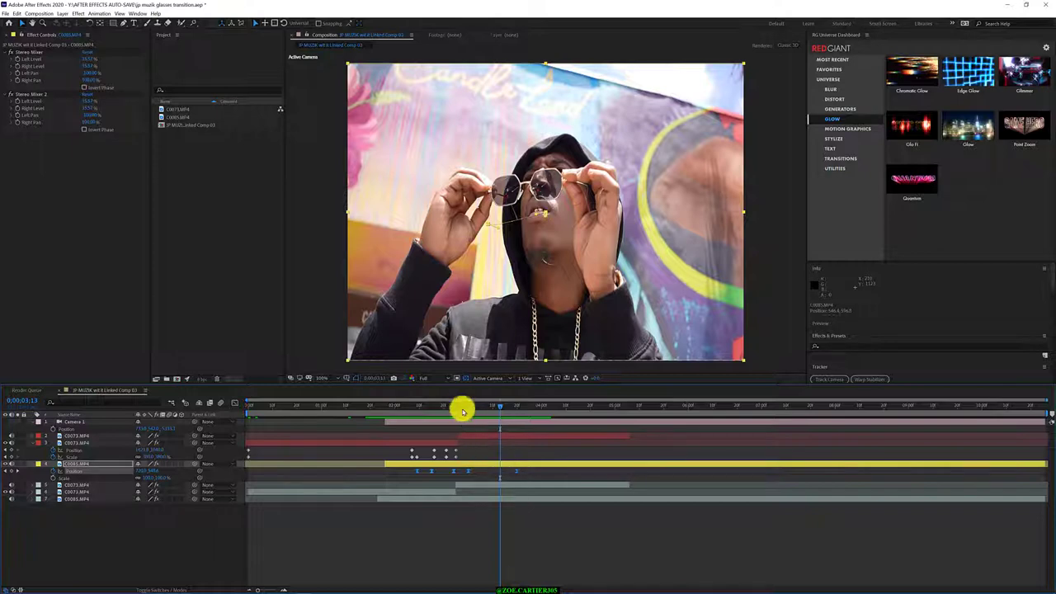
pyautogui.moveTo(460, 406); pyautogui.dragTo(448, 406)
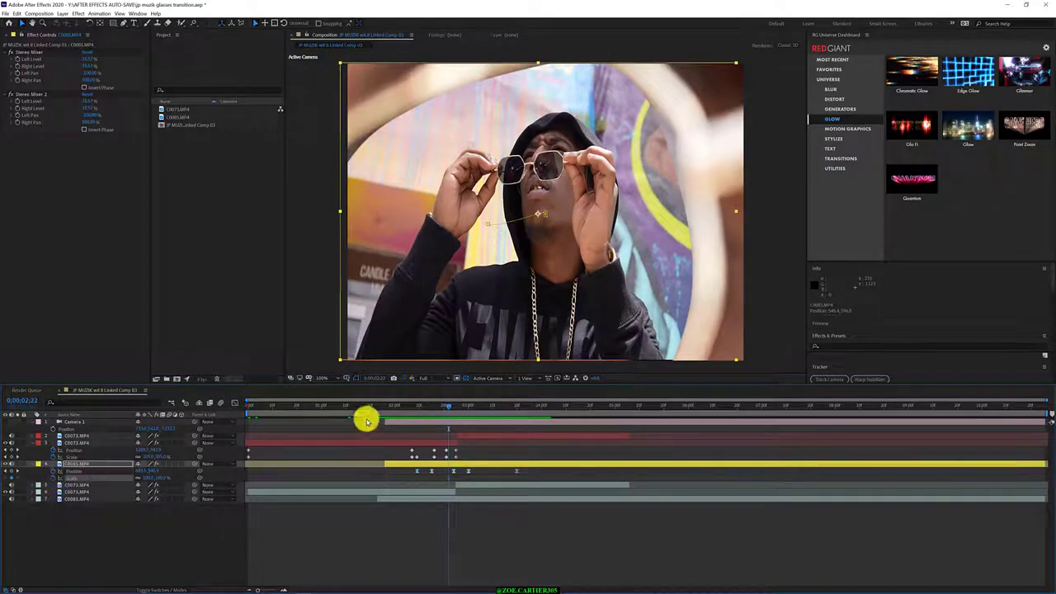
pyautogui.moveTo(462, 406); pyautogui.dragTo(471, 404)
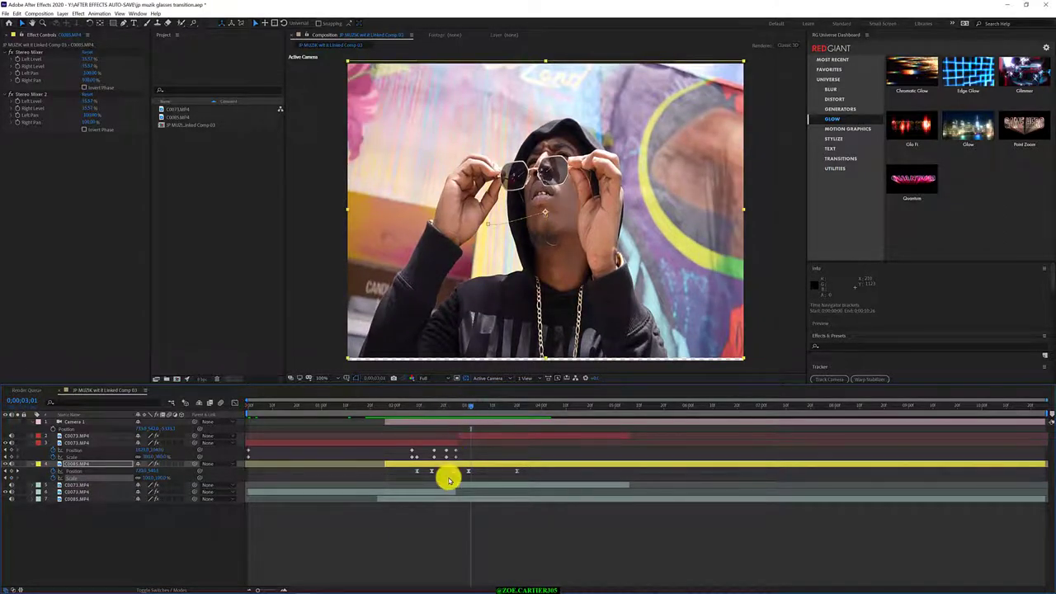
pyautogui.moveTo(424, 409)
pyautogui.mouseDown()
pyautogui.moveTo(413, 405)
pyautogui.moveTo(434, 410)
pyautogui.mouseUp()
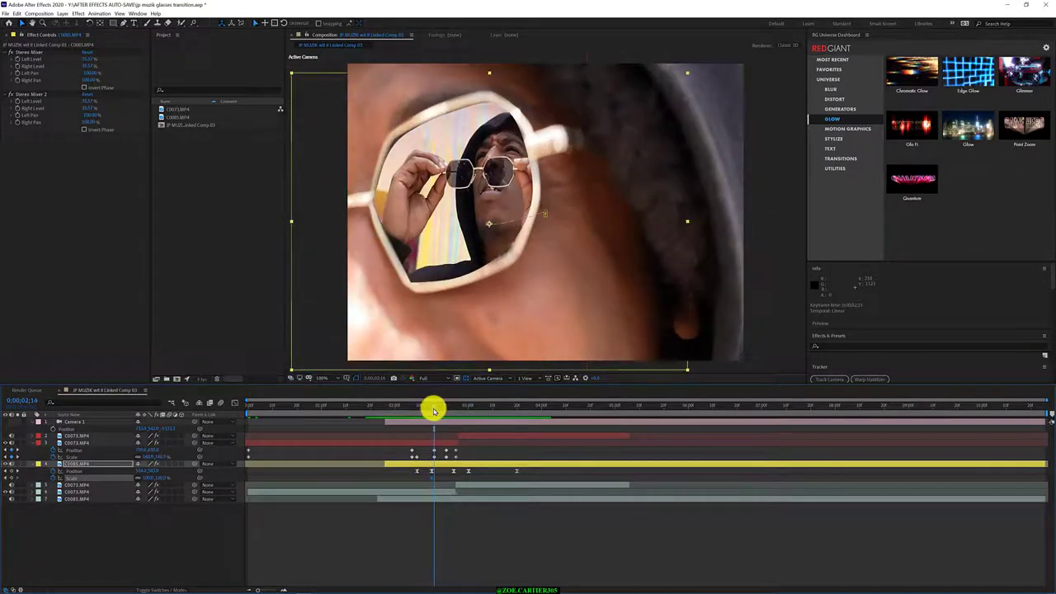
pyautogui.moveTo(154, 479); pyautogui.dragTo(172, 474)
# Shrink C0085.MP4's Scale slightly around 2;17–2;21 so it fits the lens
pyautogui.moveTo(426, 407); pyautogui.dragTo(437, 411)
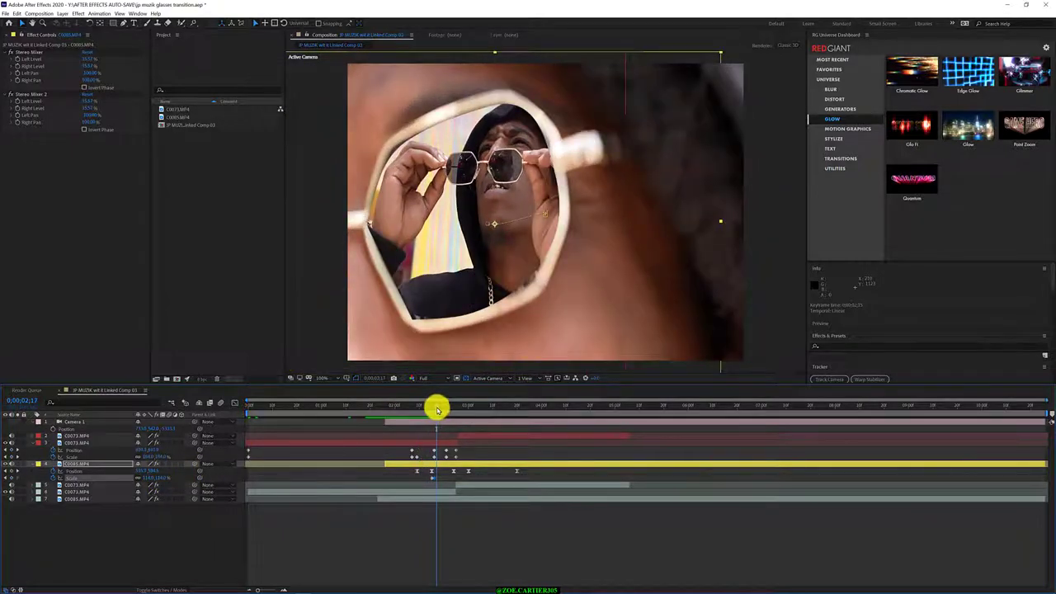
pyautogui.moveTo(440, 407); pyautogui.dragTo(445, 406)
pyautogui.moveTo(147, 479); pyautogui.dragTo(154, 479)
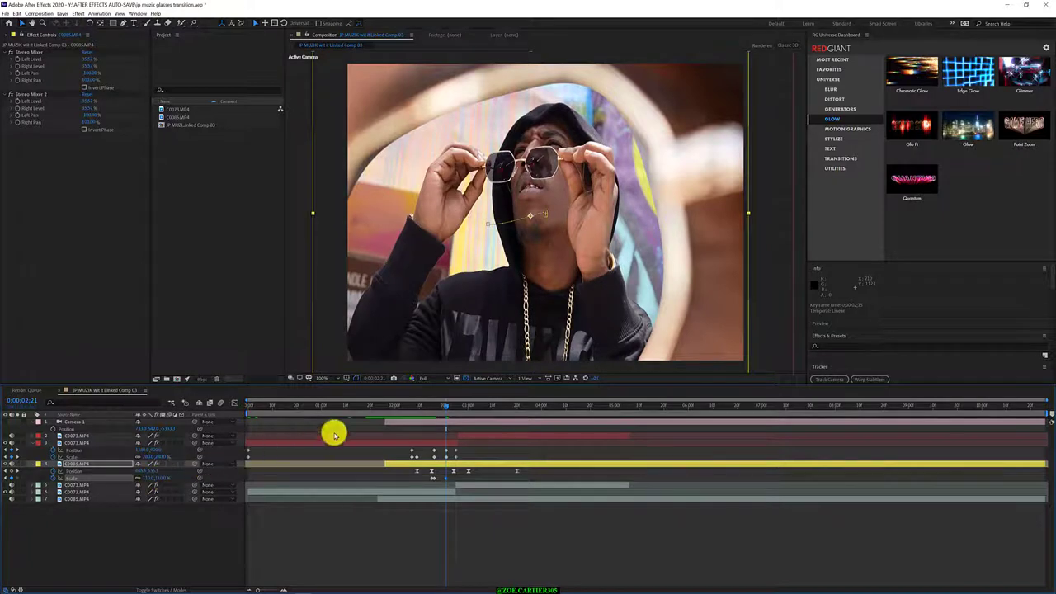
# Enlarge C0085.MP4's Scale at about 3;13, after the lens zoom
pyautogui.click(446, 406)
pyautogui.moveTo(451, 406); pyautogui.dragTo(473, 424)
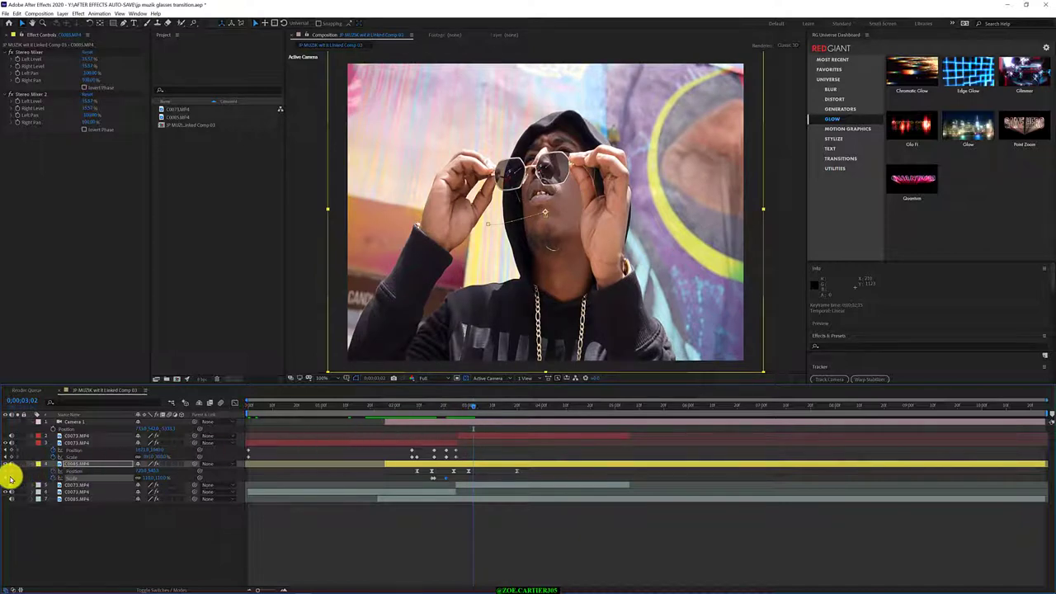
pyautogui.moveTo(484, 407); pyautogui.dragTo(513, 416)
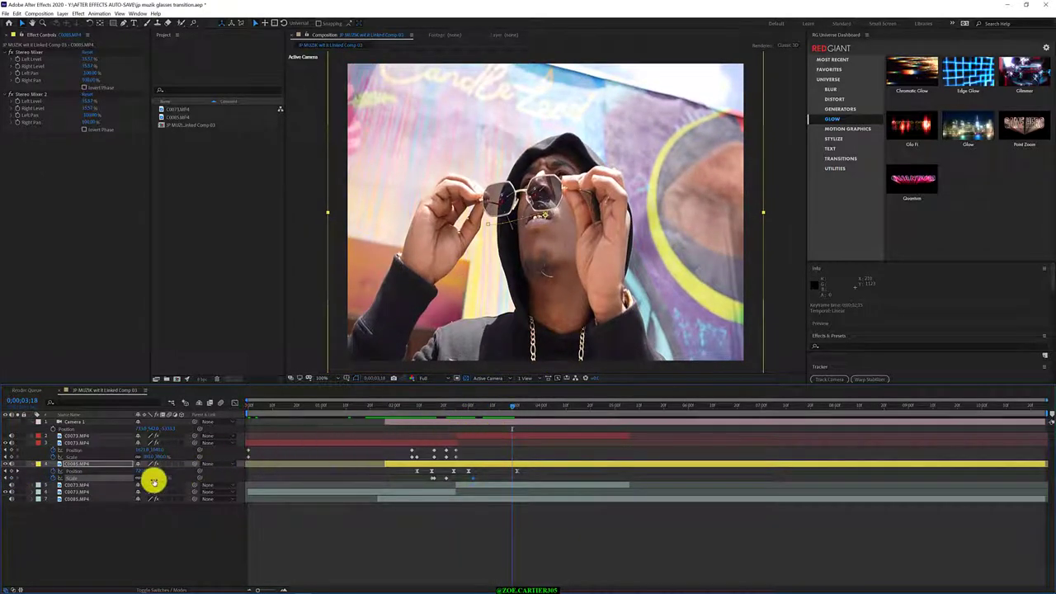
pyautogui.moveTo(153, 479); pyautogui.dragTo(160, 481)
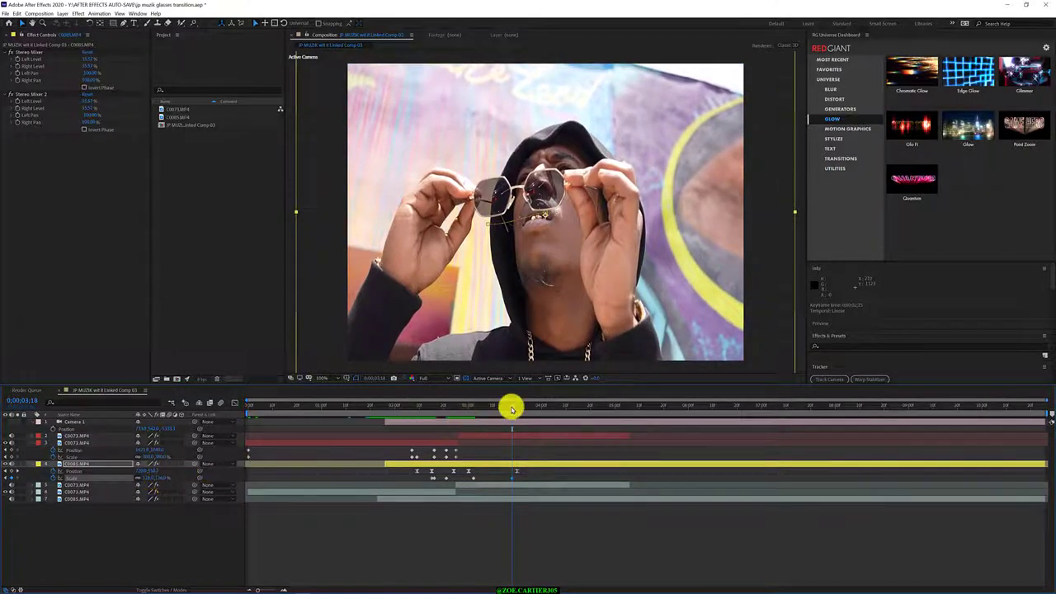
# Preview the transition from 2;08 and briefly select the C0085.MP4 keyframes
pyautogui.moveTo(512, 405); pyautogui.dragTo(509, 479)
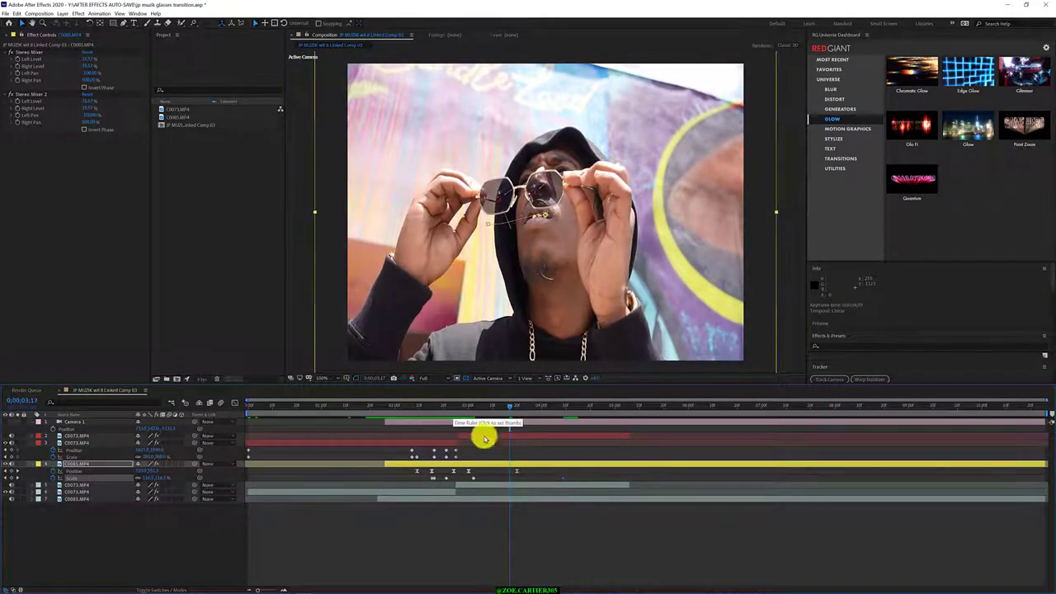
pyautogui.click(409, 406)
pyautogui.press('space')
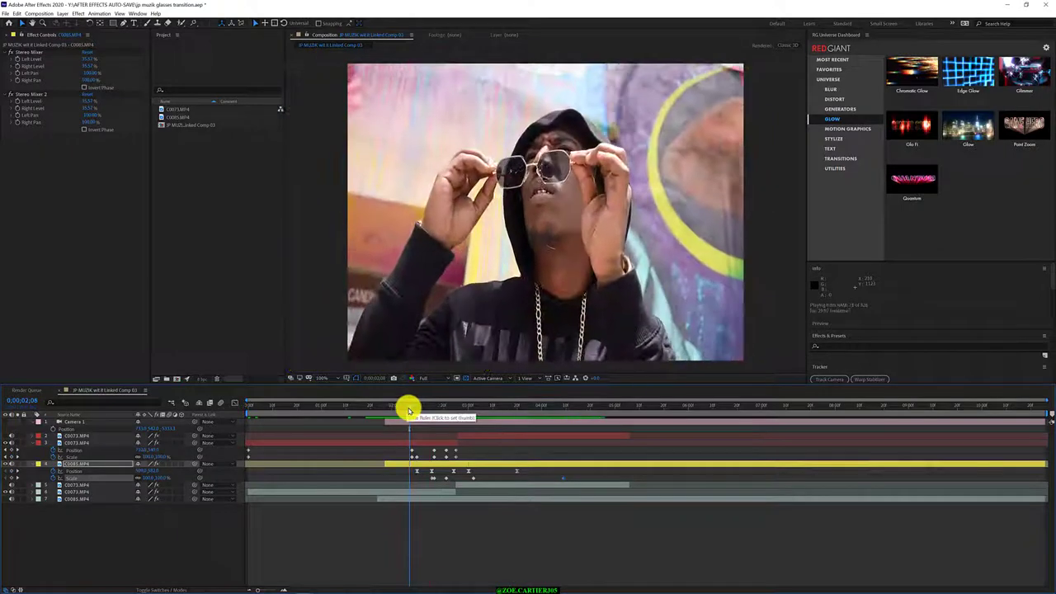
pyautogui.press('space')
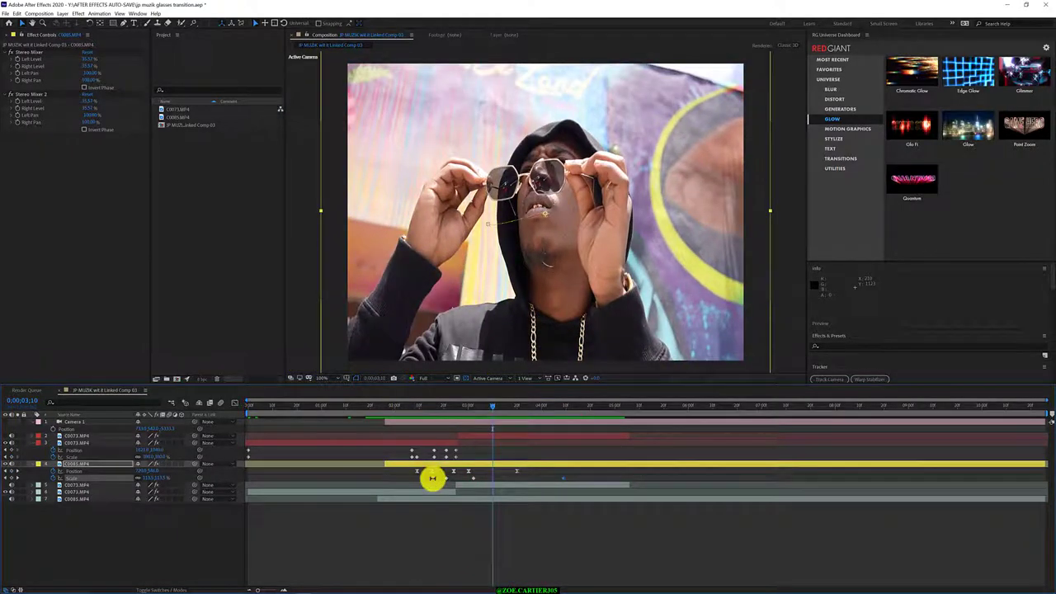
pyautogui.moveTo(483, 478); pyautogui.dragTo(432, 481)
pyautogui.click(489, 479)
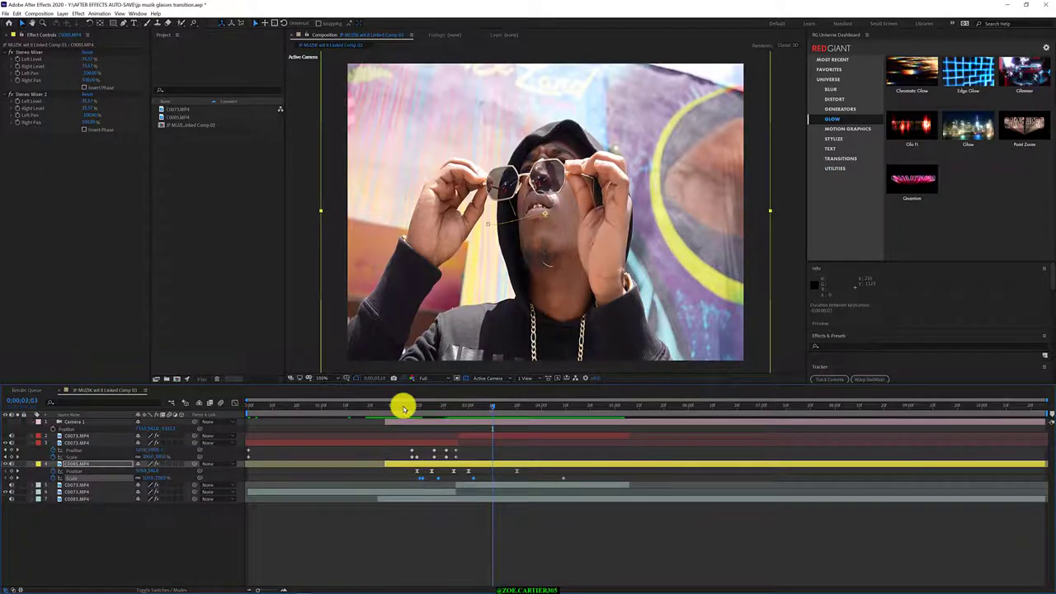
# Preview the zoom, move C0085.MP4's early Scale keyframe earlier, and return to 2;08
pyautogui.press('space')
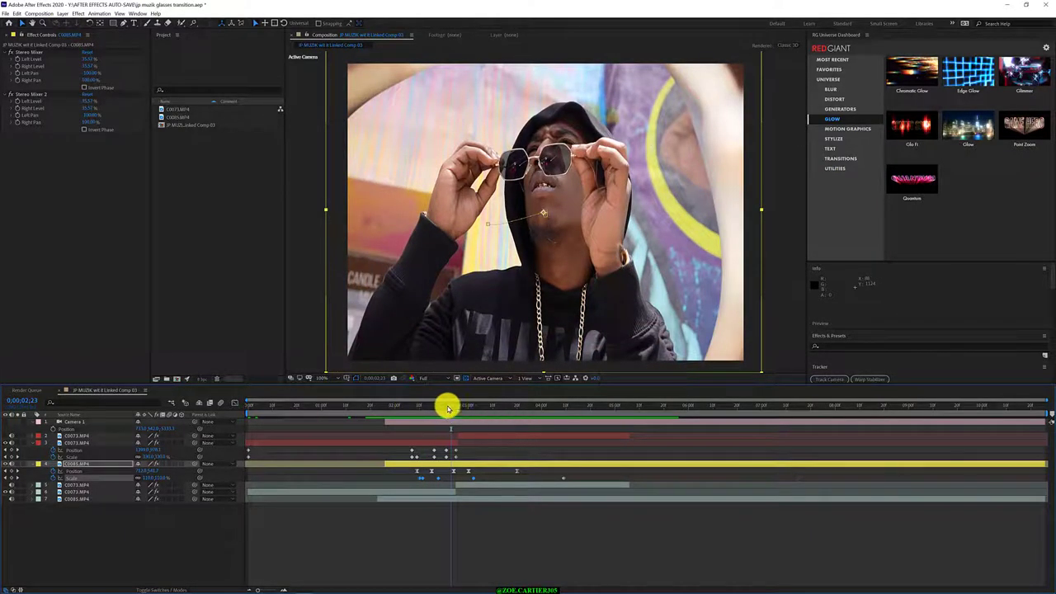
pyautogui.click(412, 411)
pyautogui.moveTo(412, 411); pyautogui.dragTo(434, 413)
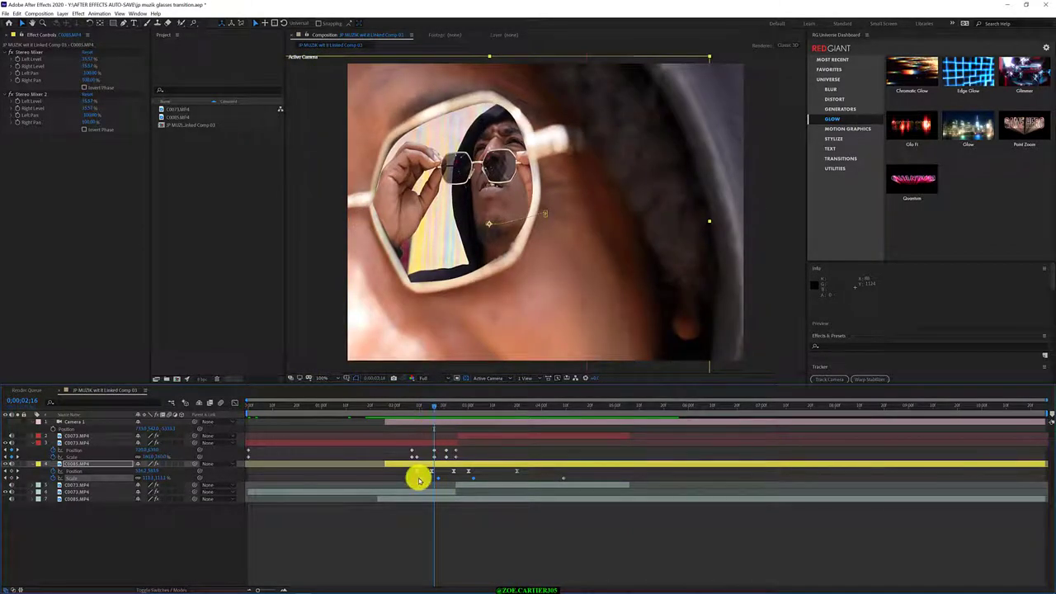
pyautogui.moveTo(416, 480); pyautogui.dragTo(417, 481)
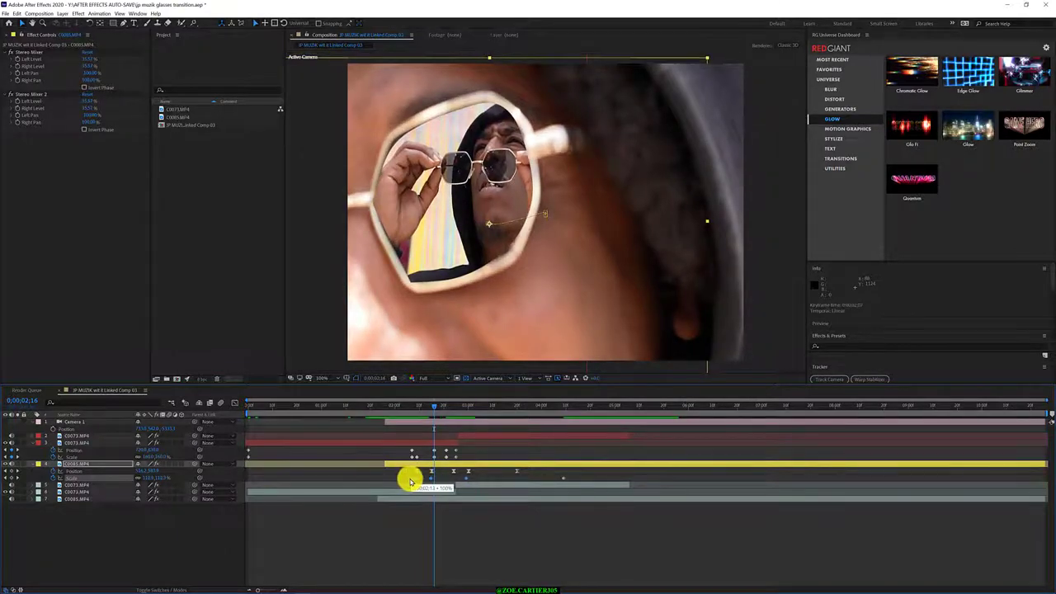
pyautogui.moveTo(418, 404); pyautogui.dragTo(343, 405)
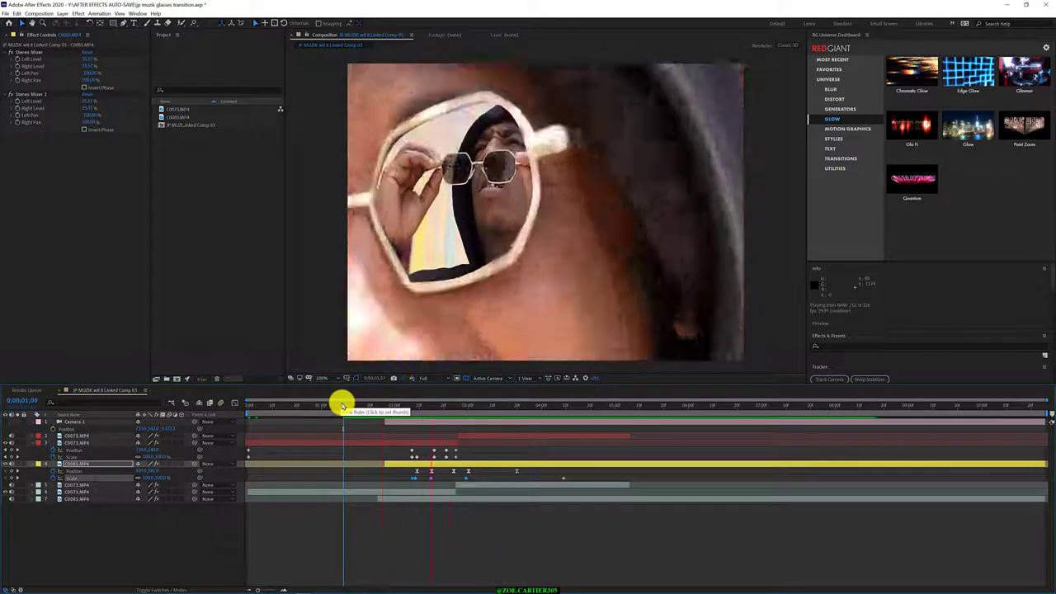
pyautogui.press('space')
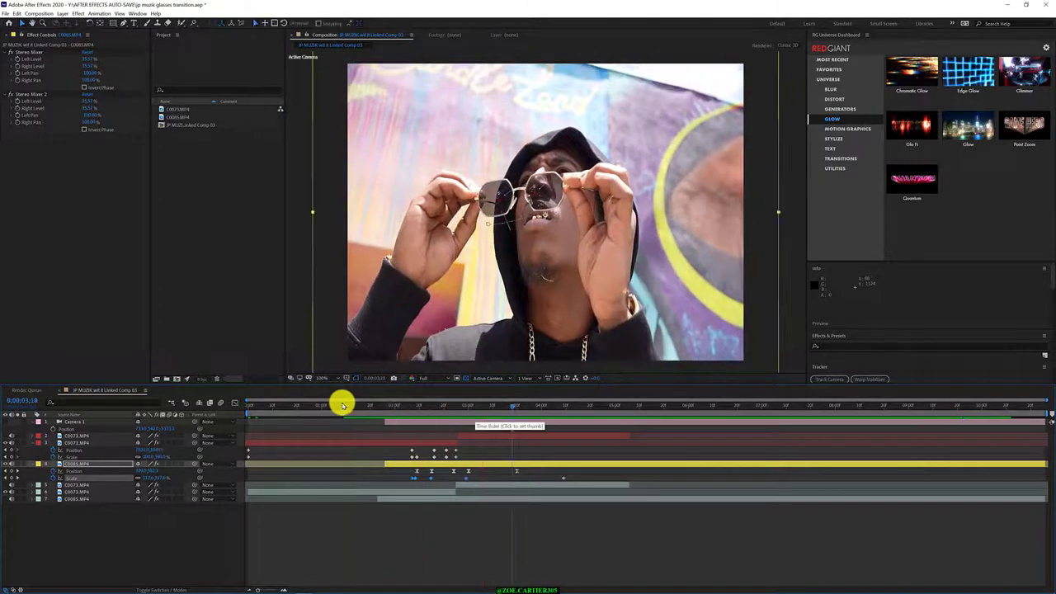
pyautogui.moveTo(442, 406); pyautogui.dragTo(375, 533)
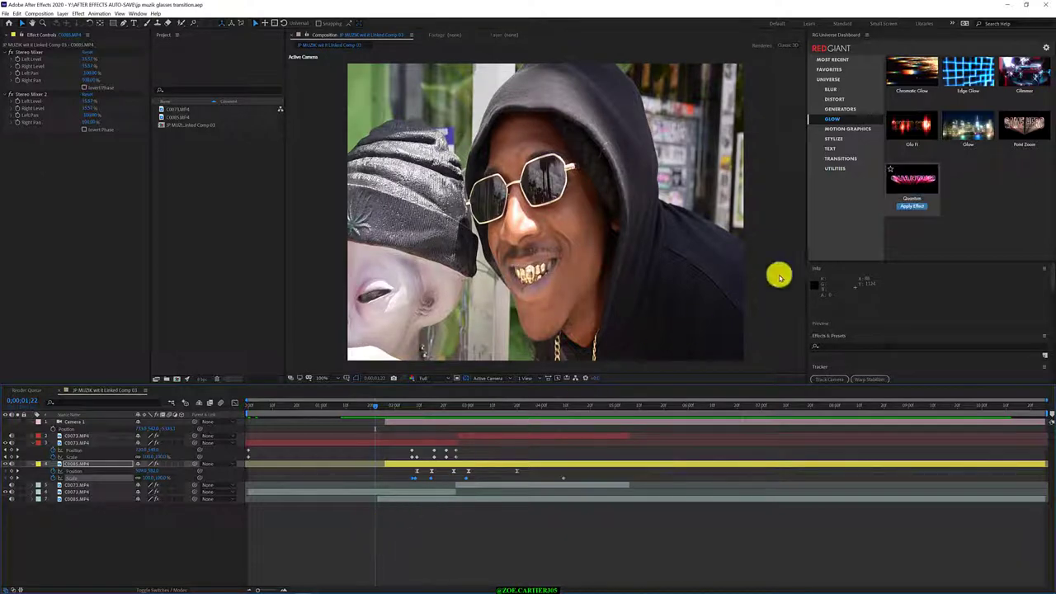
pyautogui.moveTo(1023, 124)
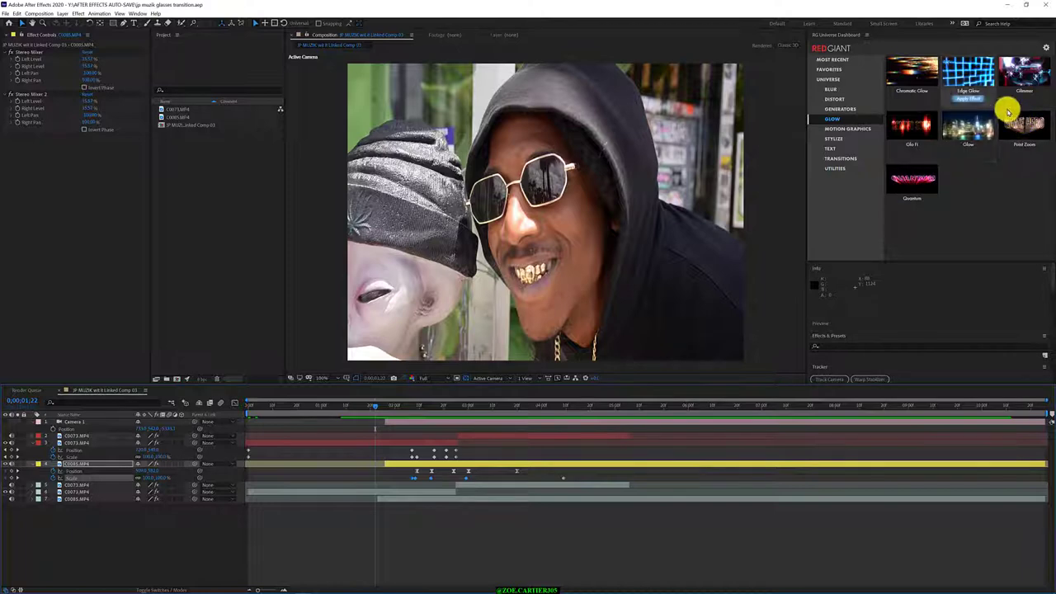
pyautogui.moveTo(956, 71)
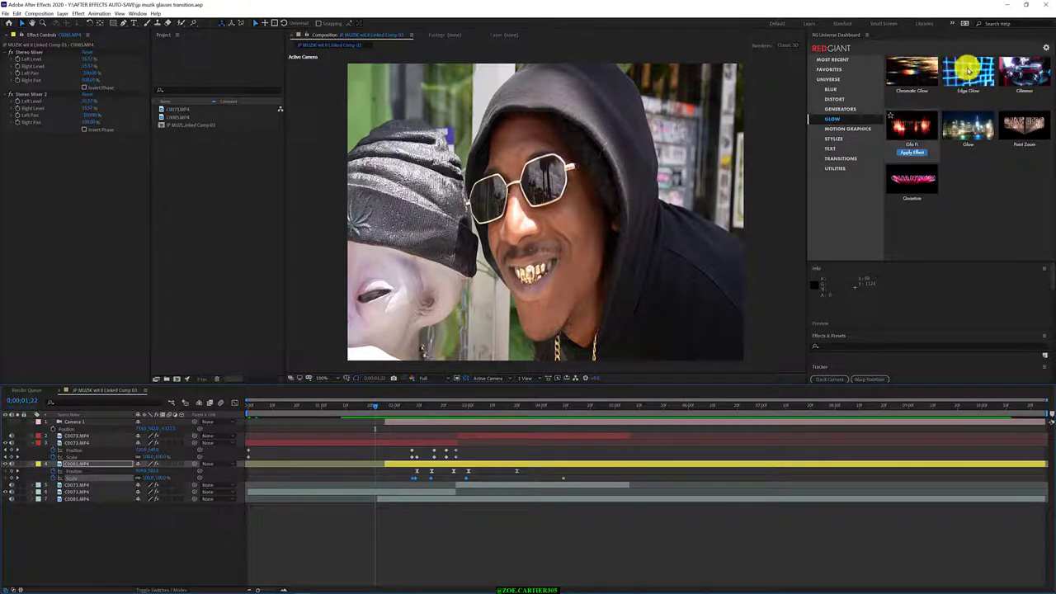
pyautogui.moveTo(1025, 72)
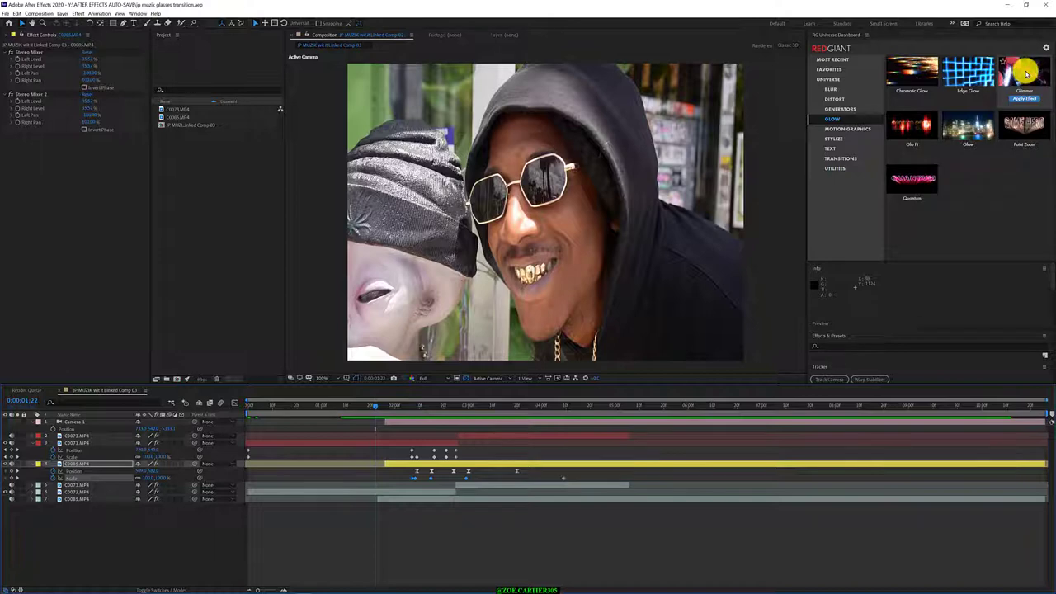
pyautogui.click(130, 566)
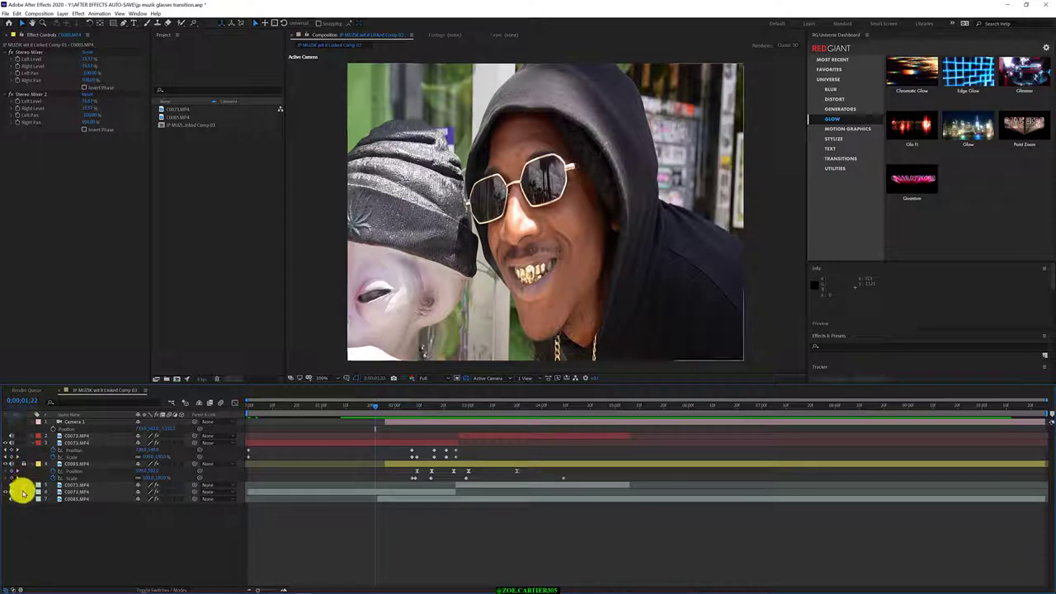
pyautogui.moveTo(373, 405); pyautogui.dragTo(358, 548)
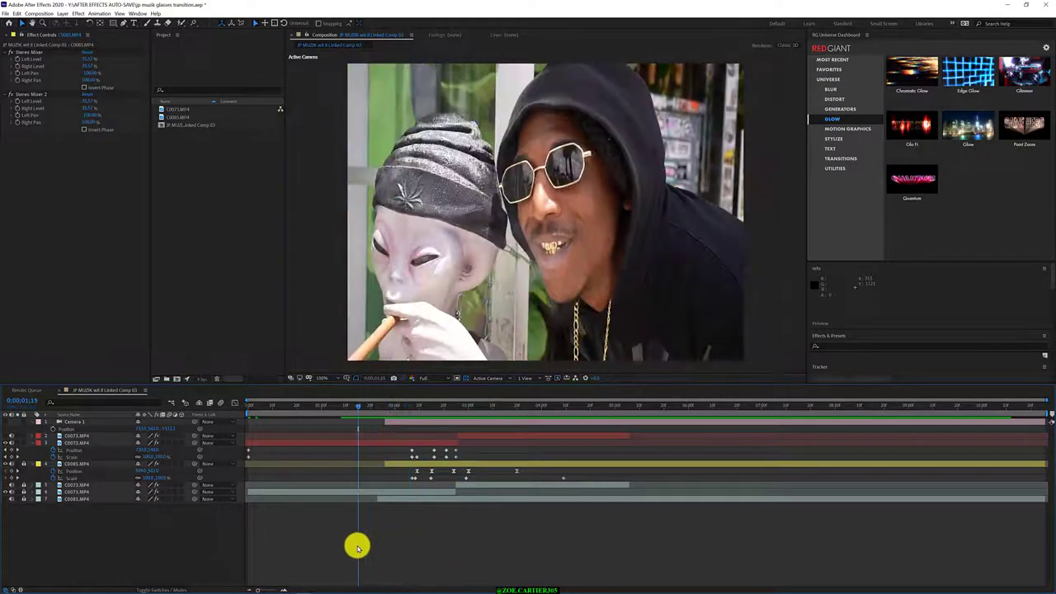
# Select layer 3 C0073.MP4 to show its Mocha AE settings, then scrub to 0;00;02;24
pyautogui.click(95, 443)
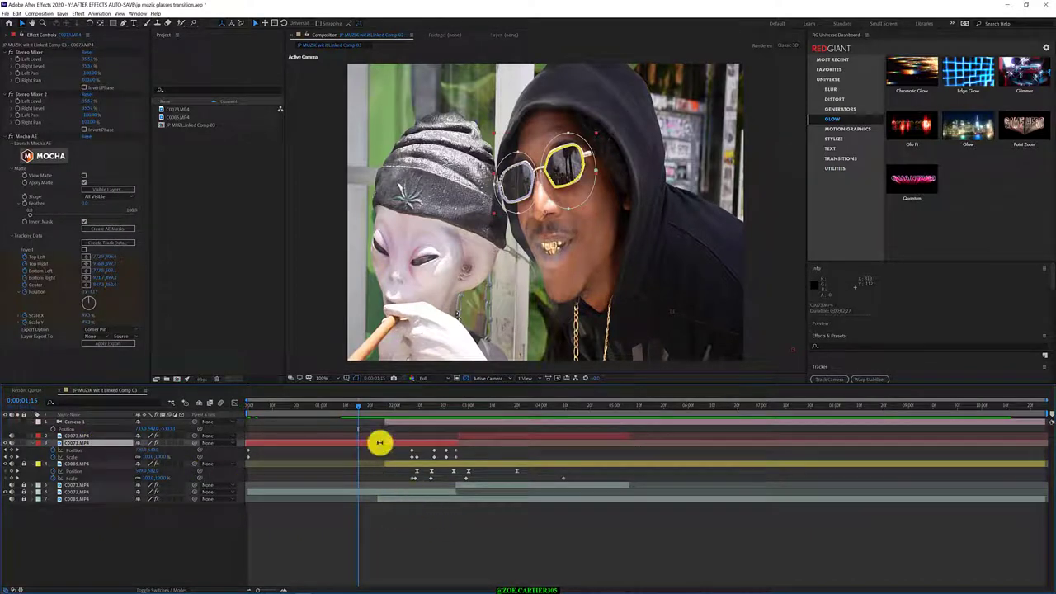
pyautogui.moveTo(346, 408); pyautogui.dragTo(456, 467)
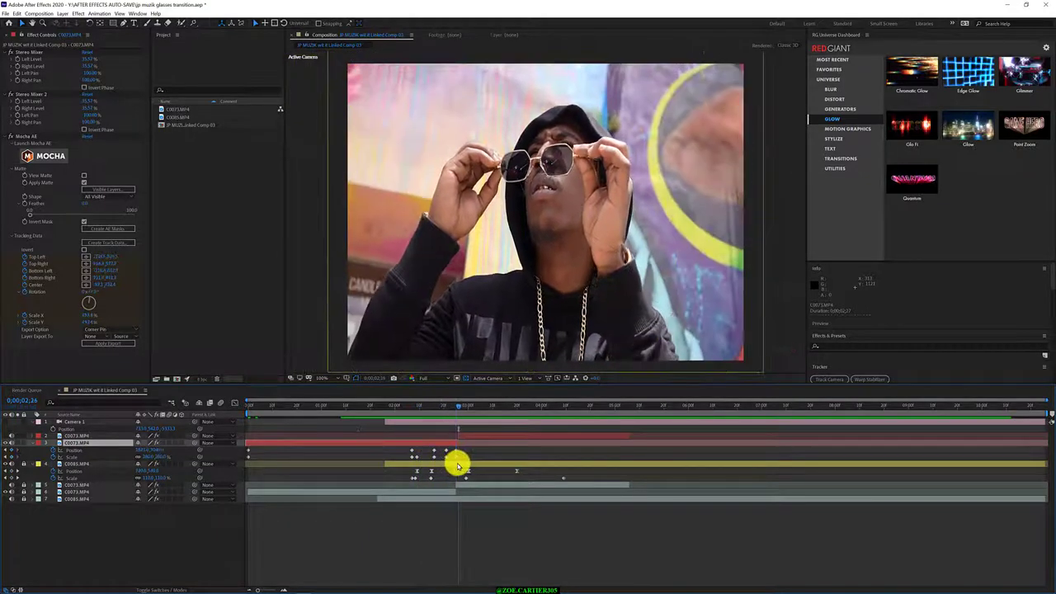